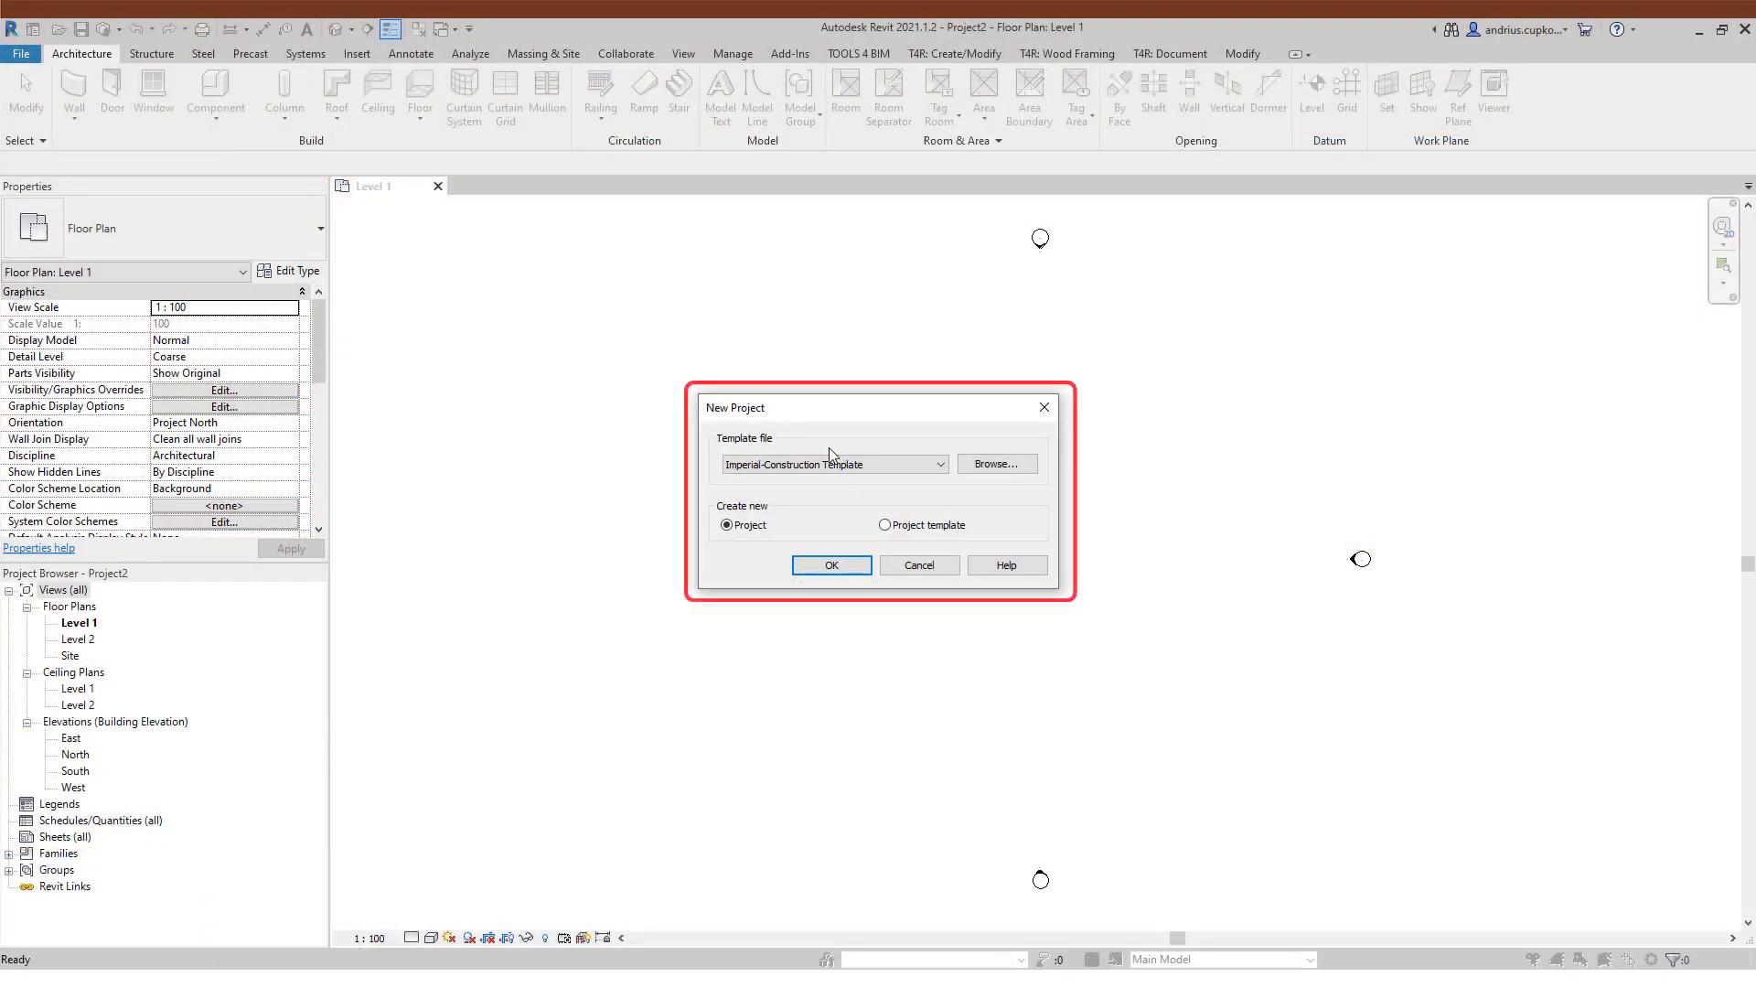
Start the new project, float the Wall+ panel from T4R: Wood Framing, and choose Settings > Load Families.
click(839, 464)
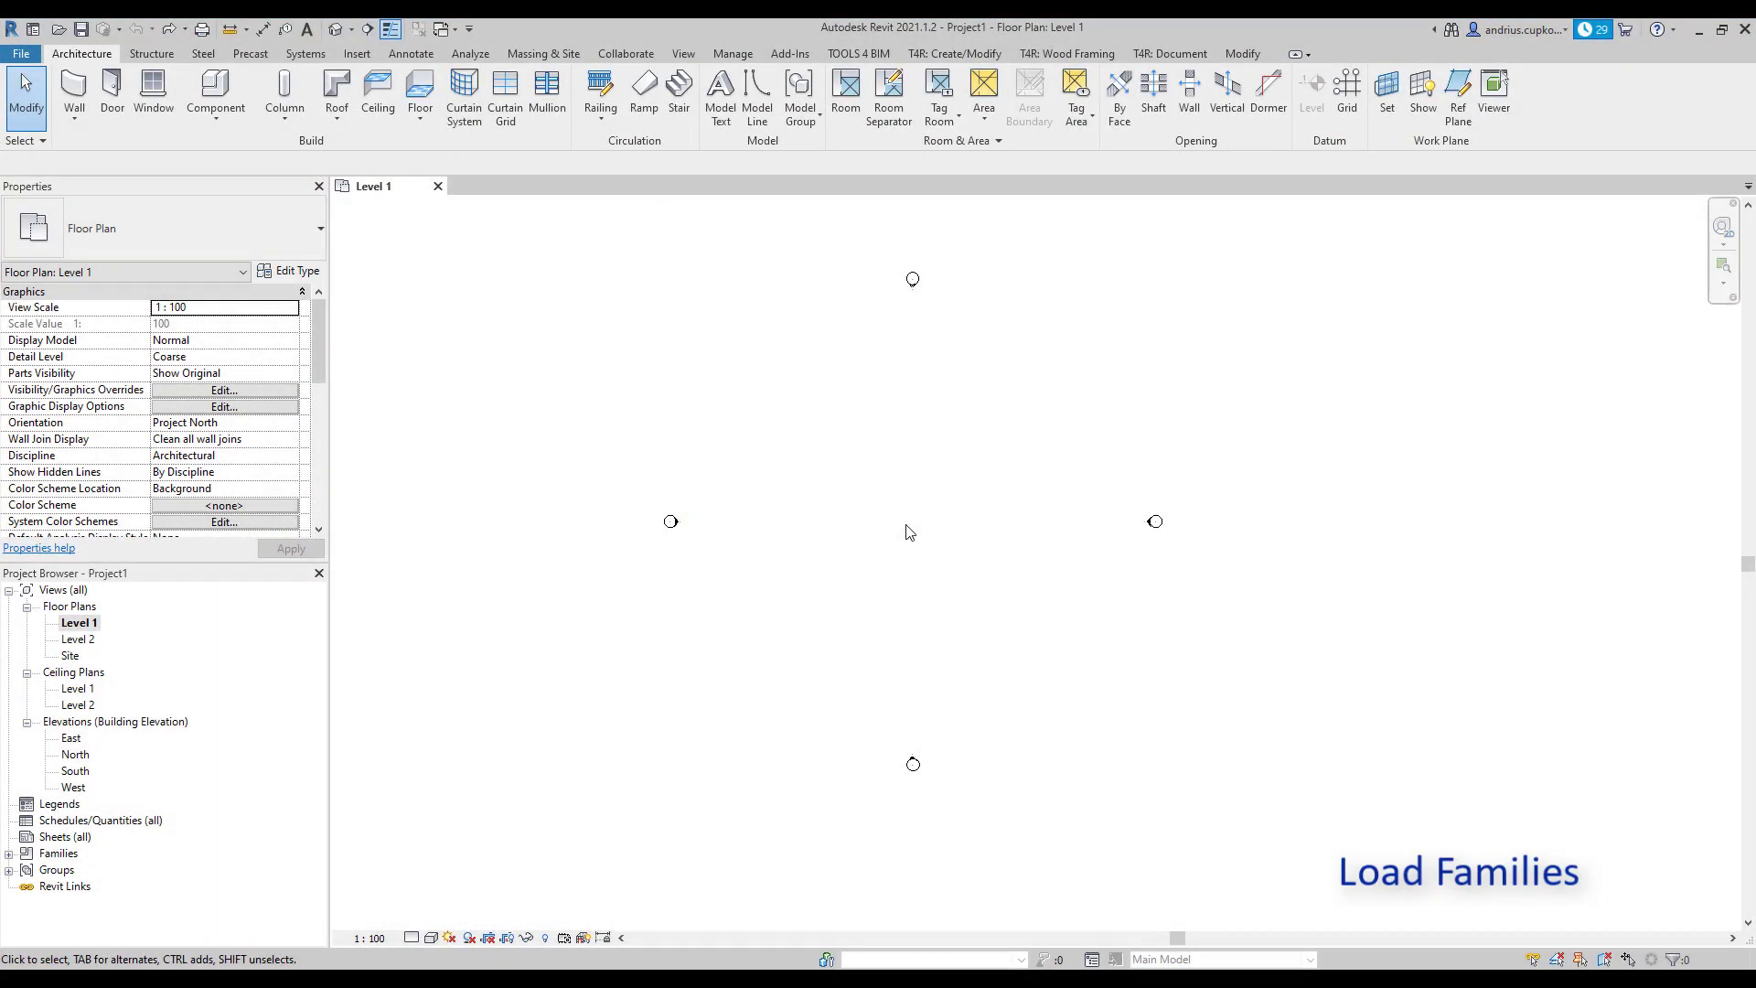
click(1064, 54)
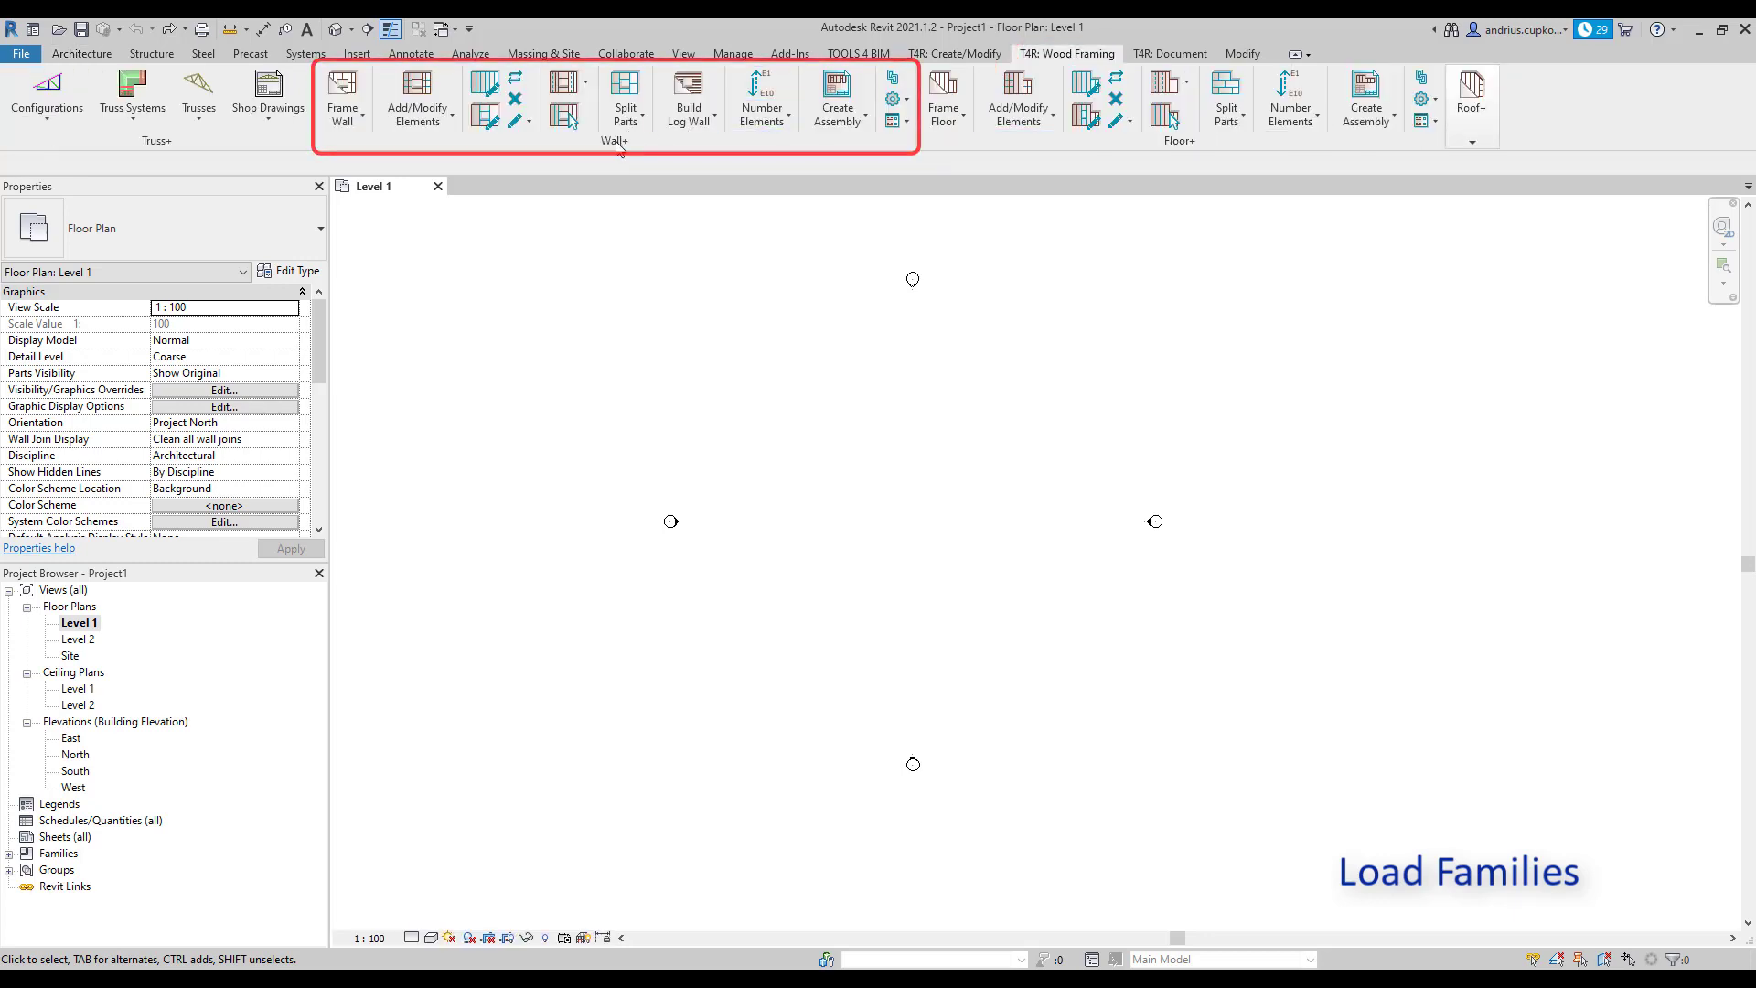
drag(625, 147, 688, 316)
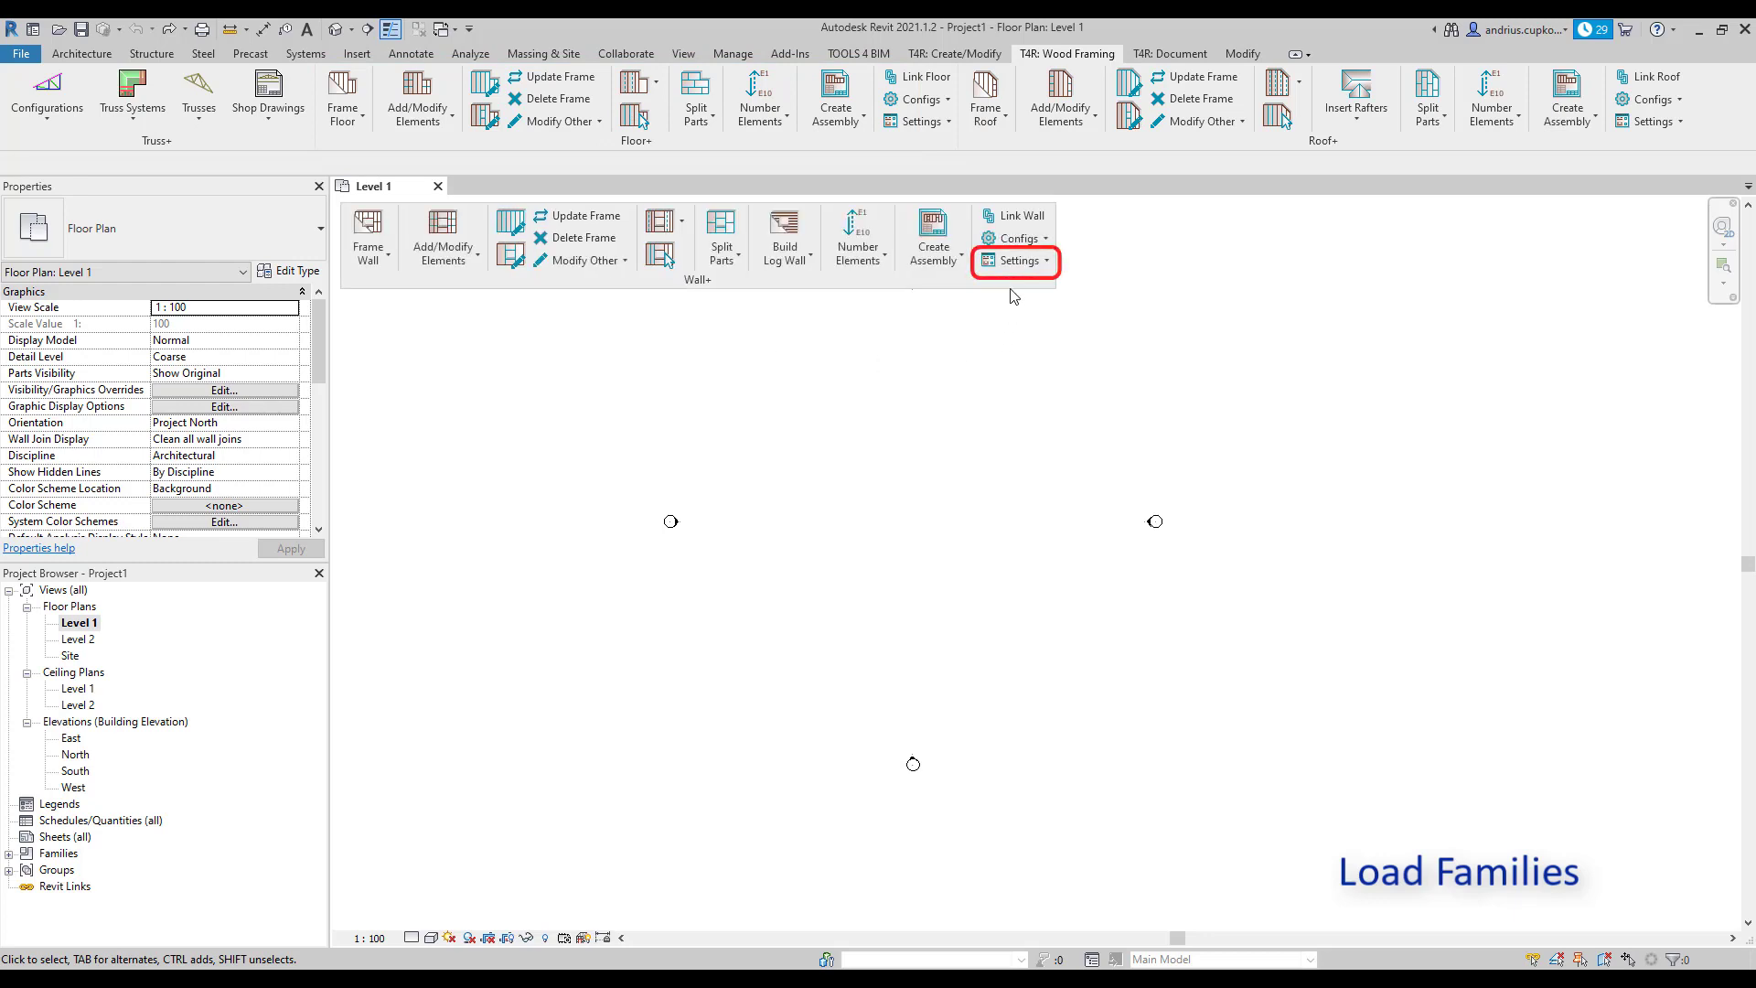
click(1012, 262)
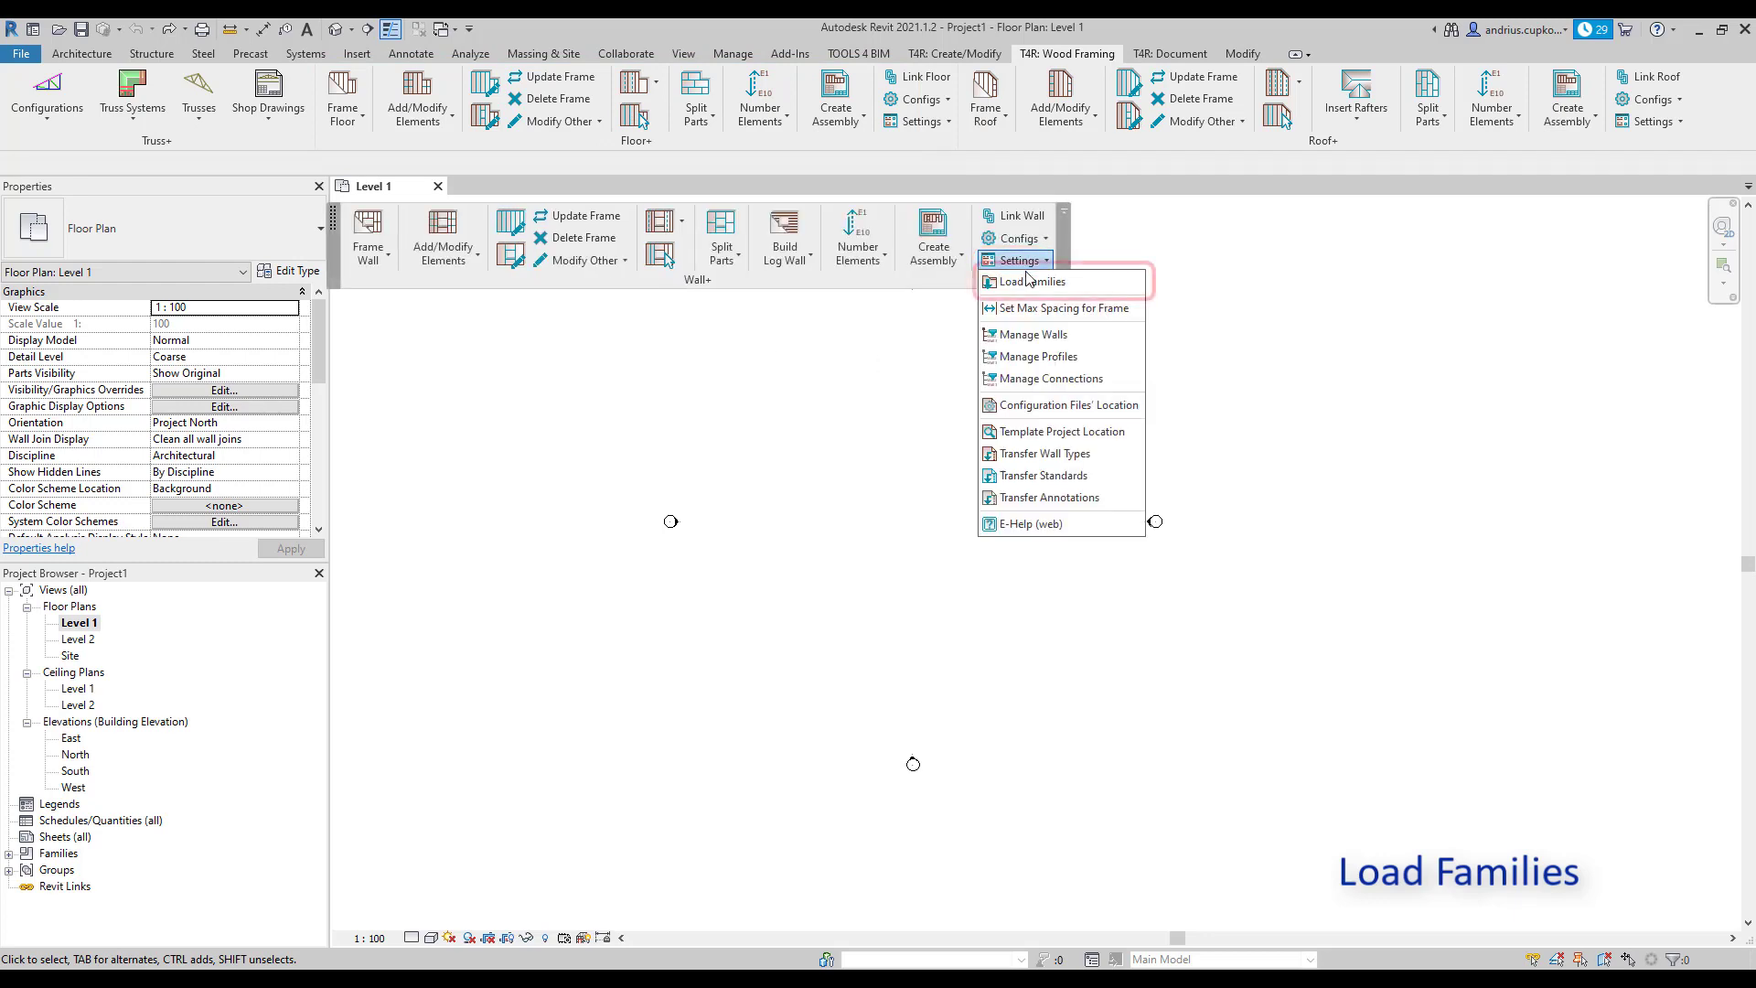
click(1097, 288)
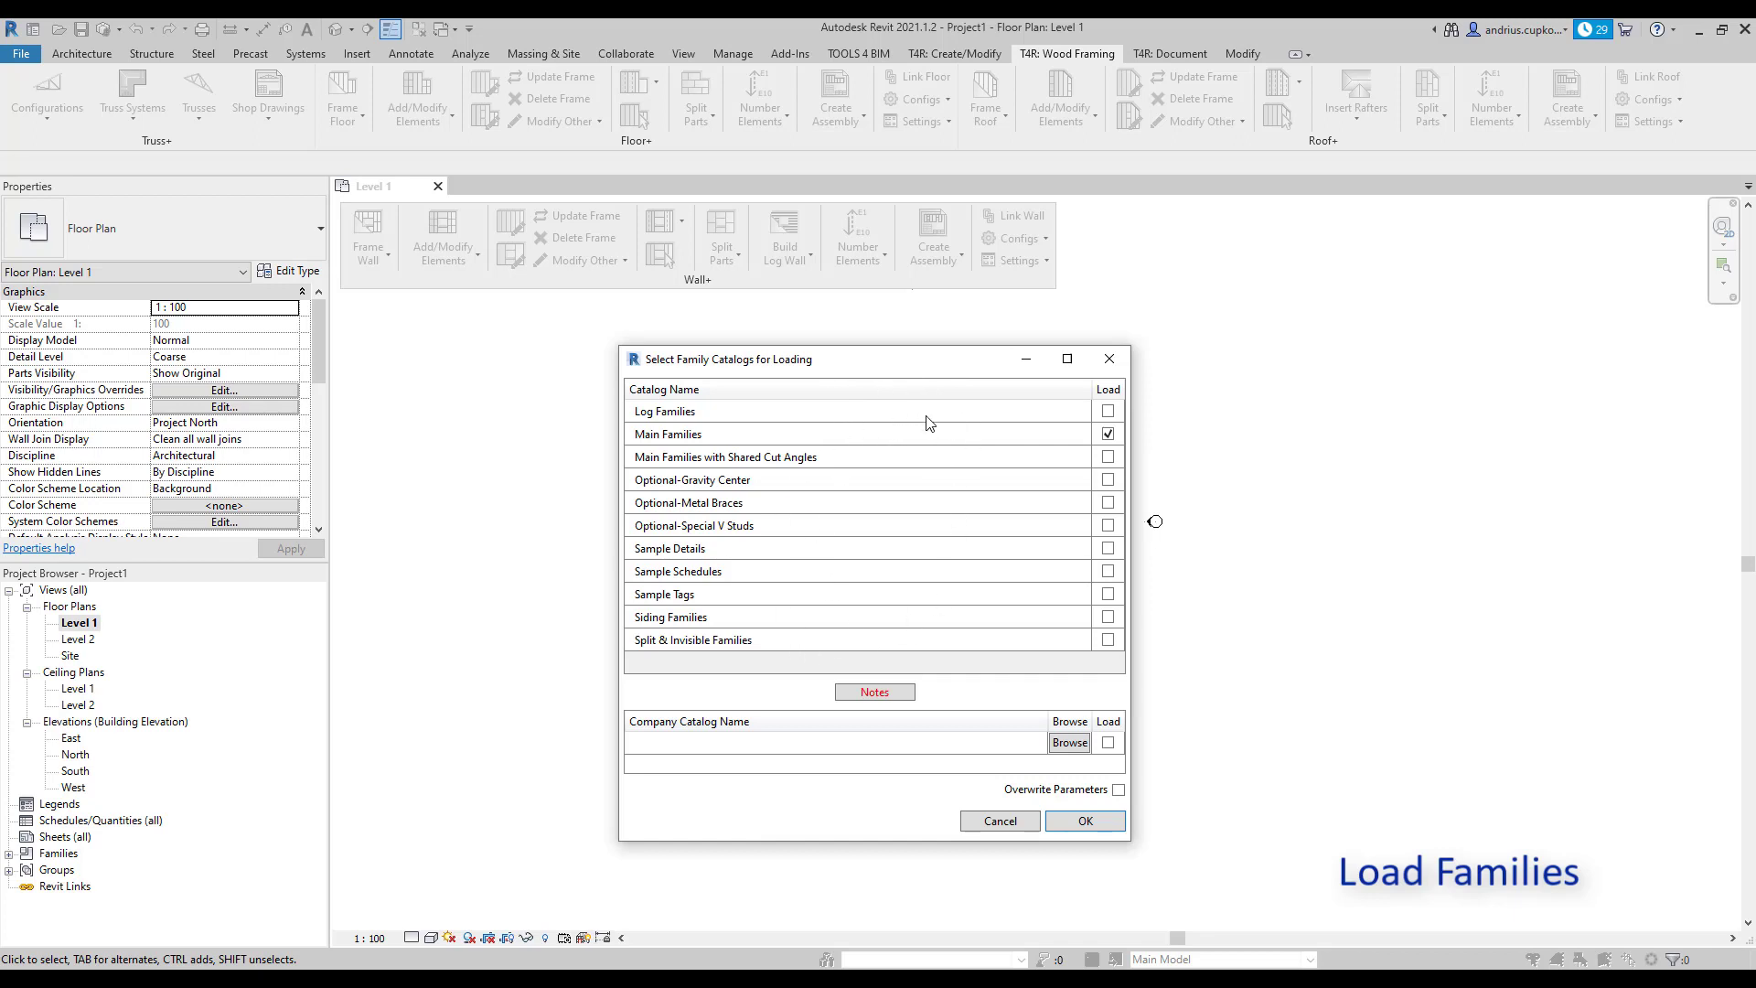
Load the Main Families, Sample Details, Sample Schedules, Sample Tags and Siding Families catalogs.
click(956, 438)
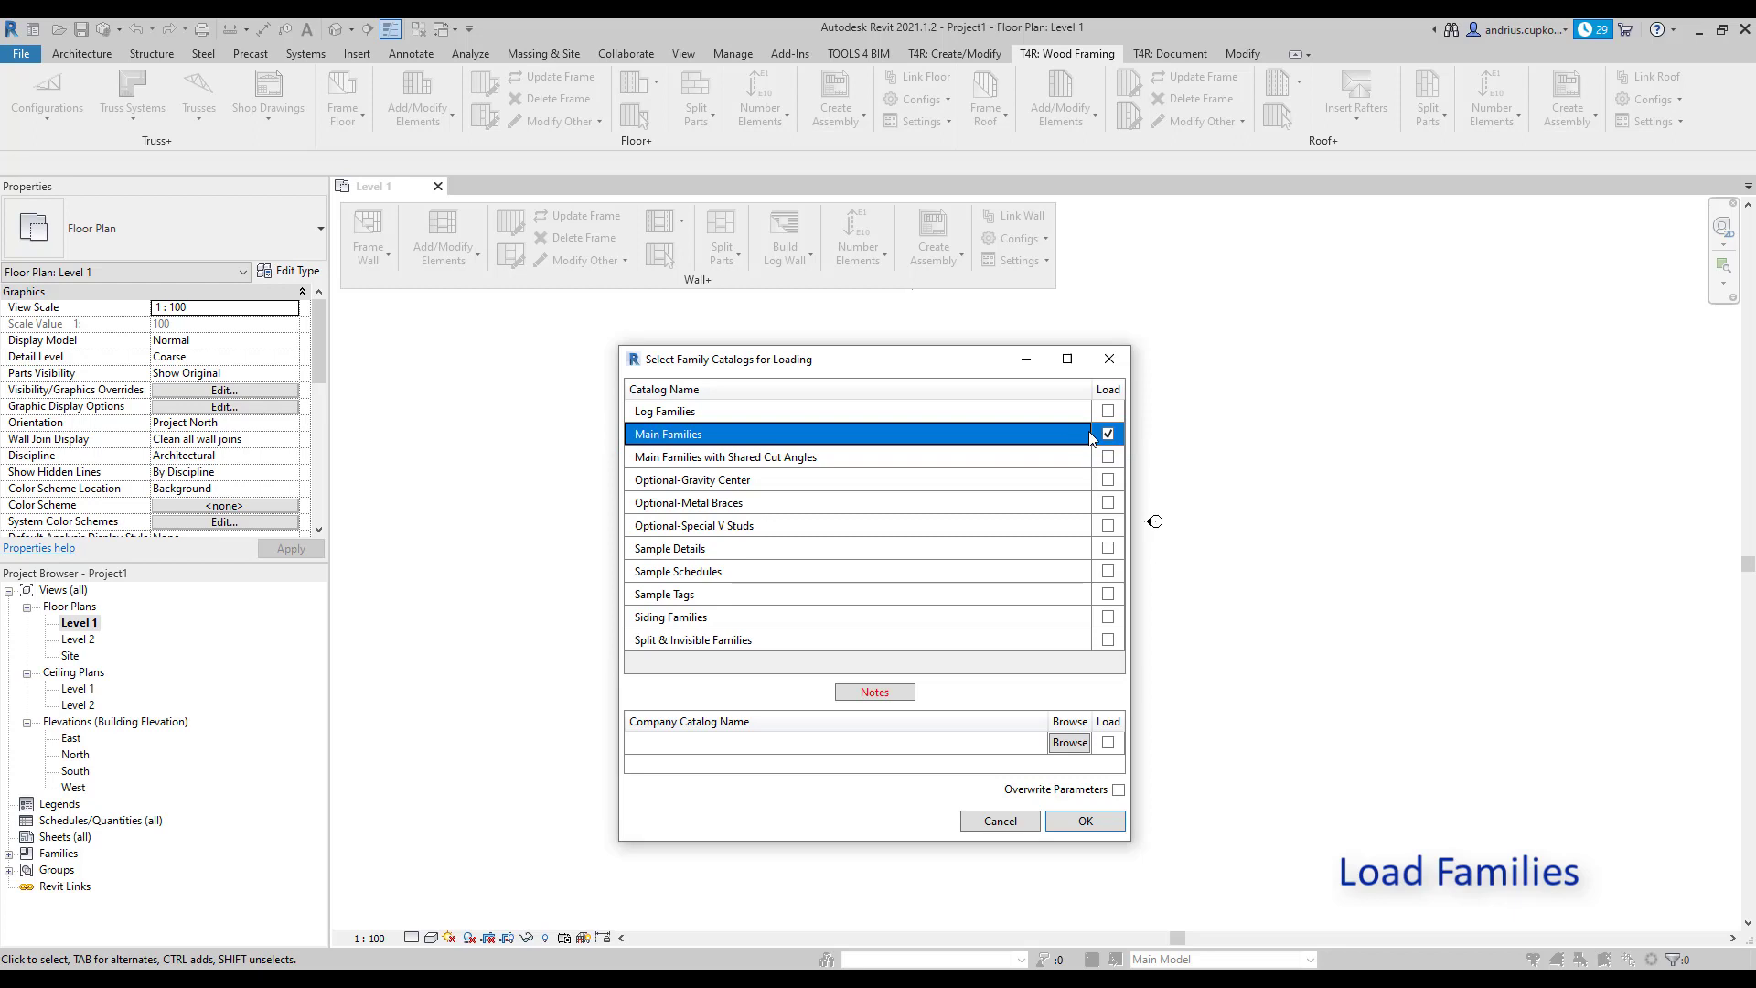
click(1108, 549)
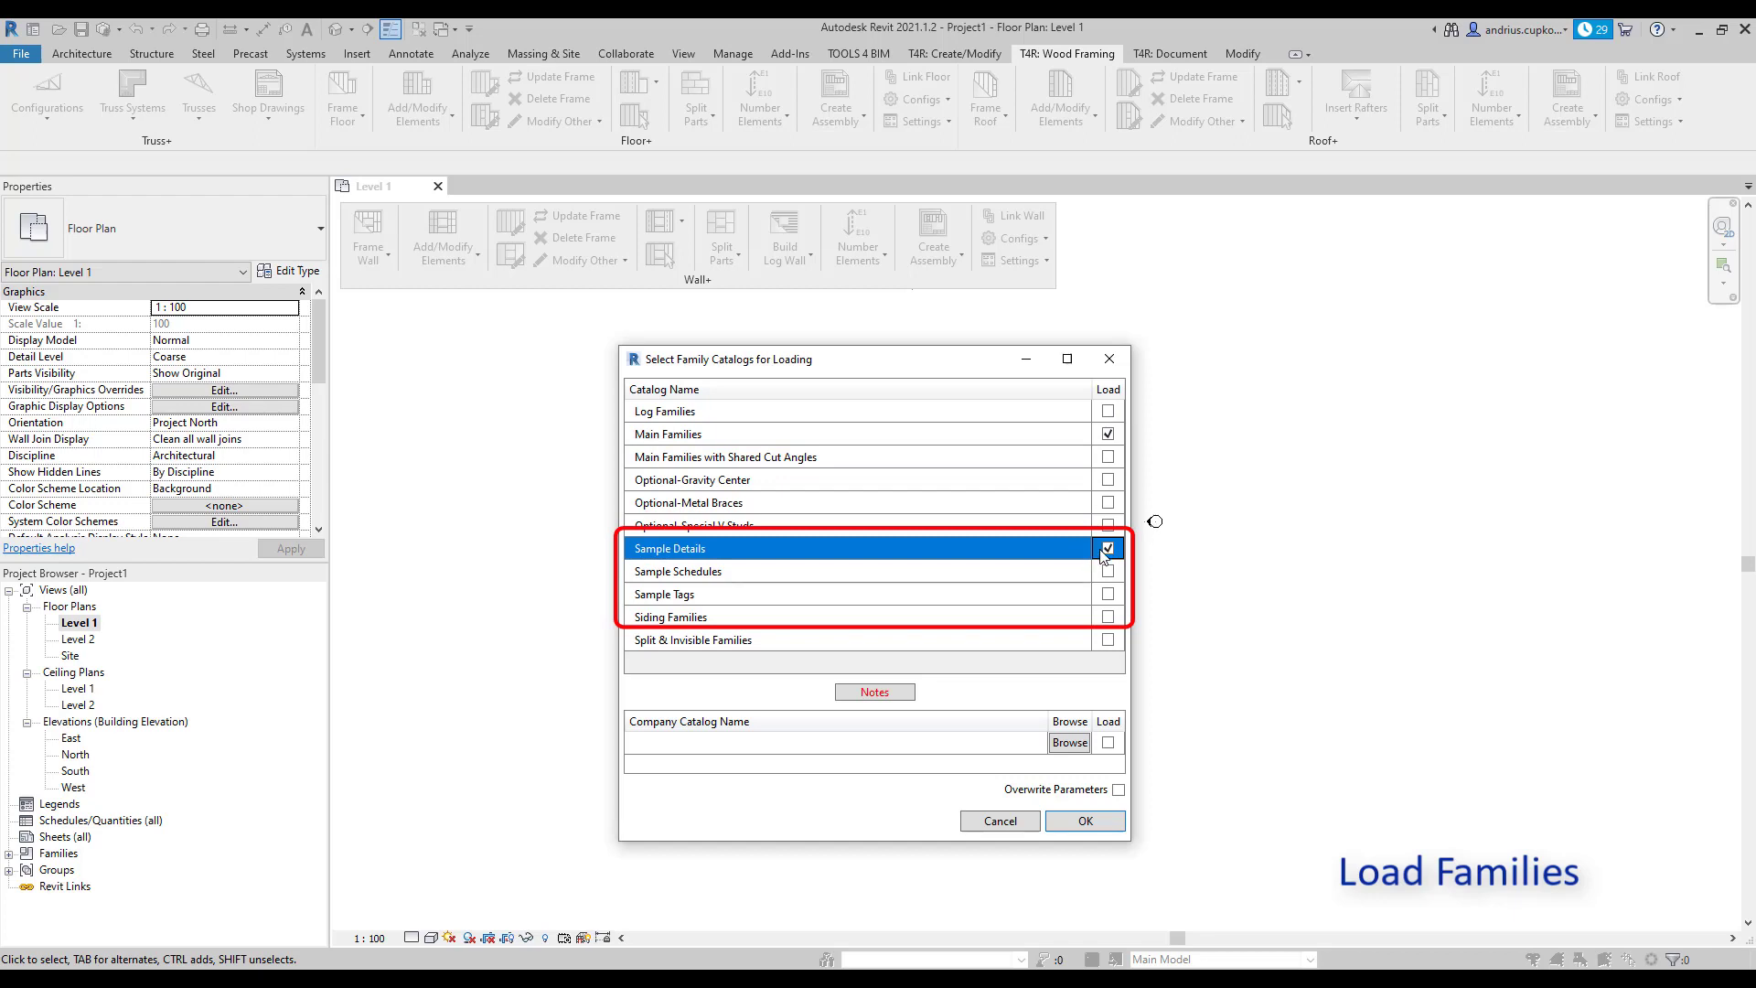
click(1108, 572)
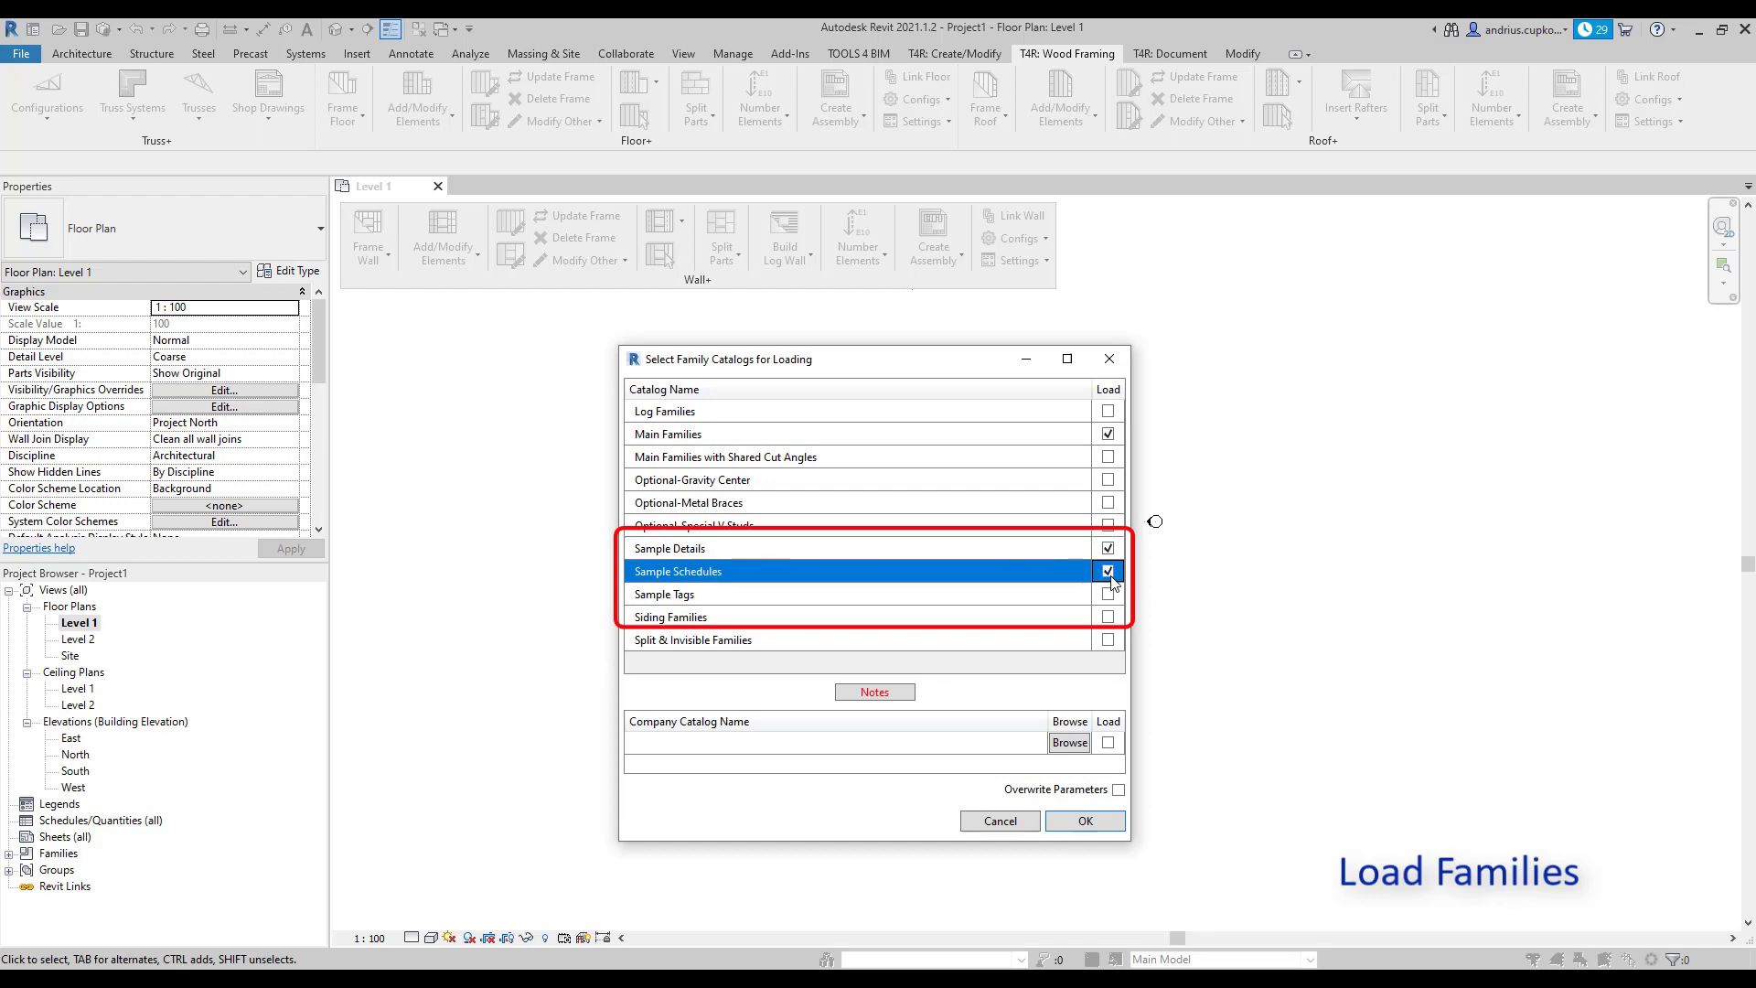
click(1109, 596)
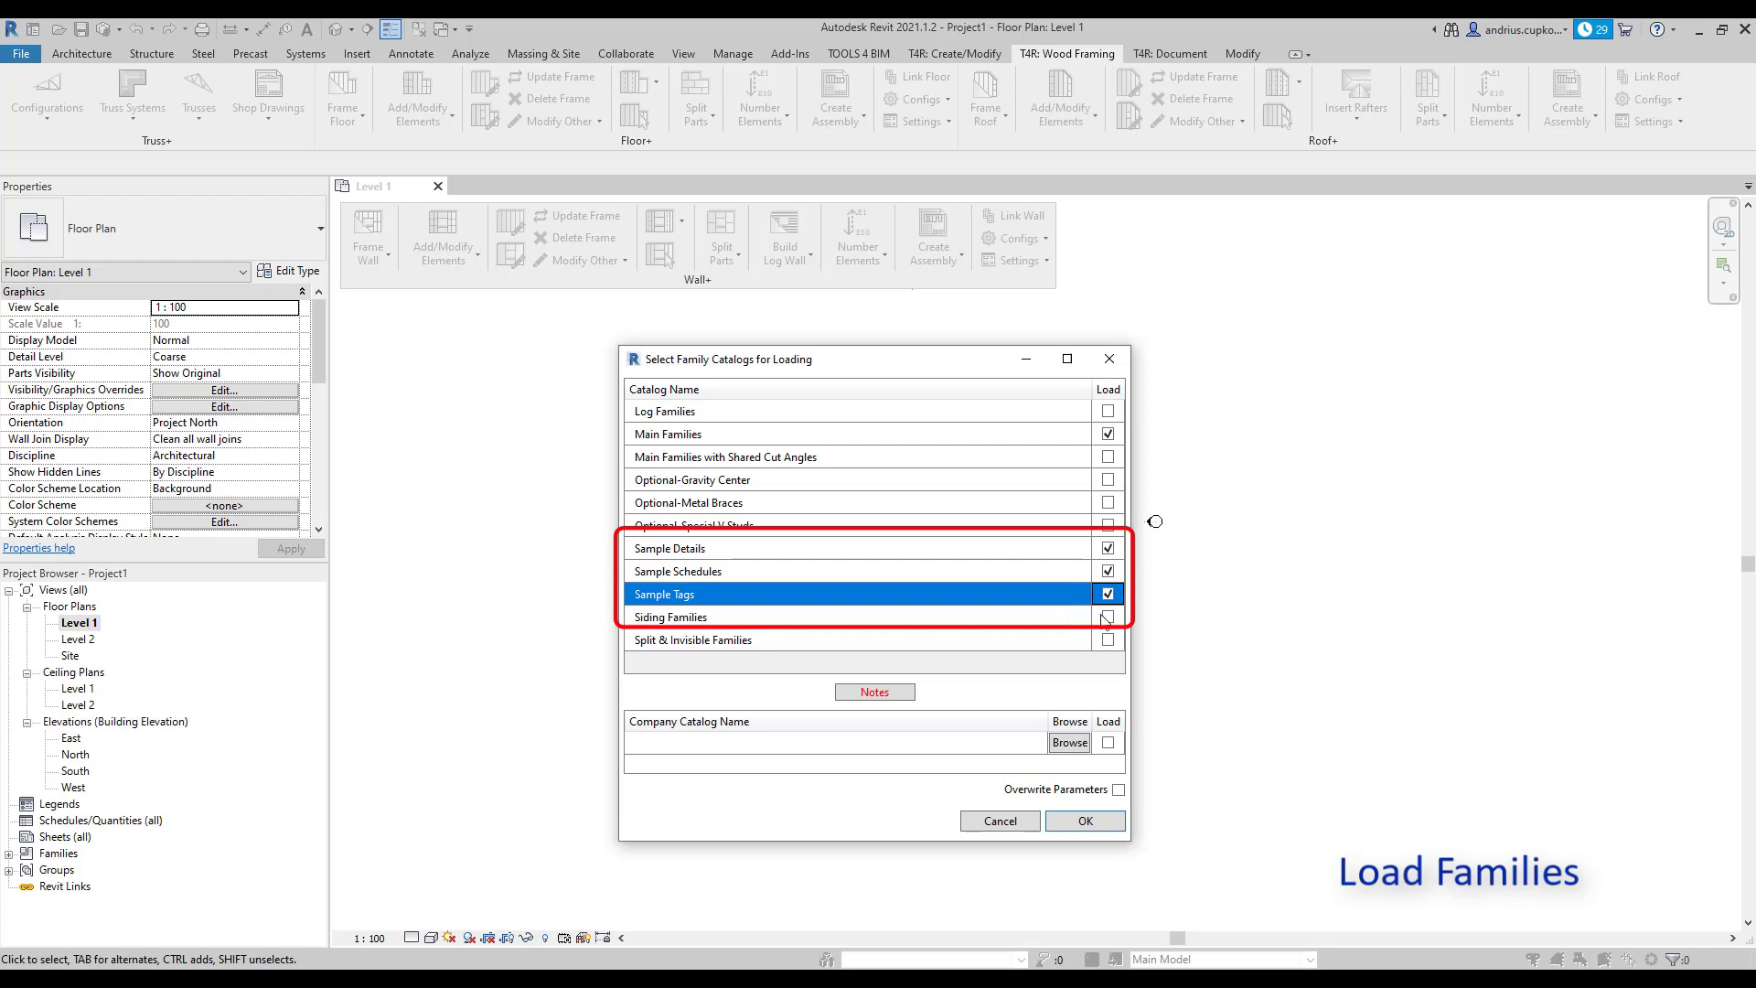
click(1108, 618)
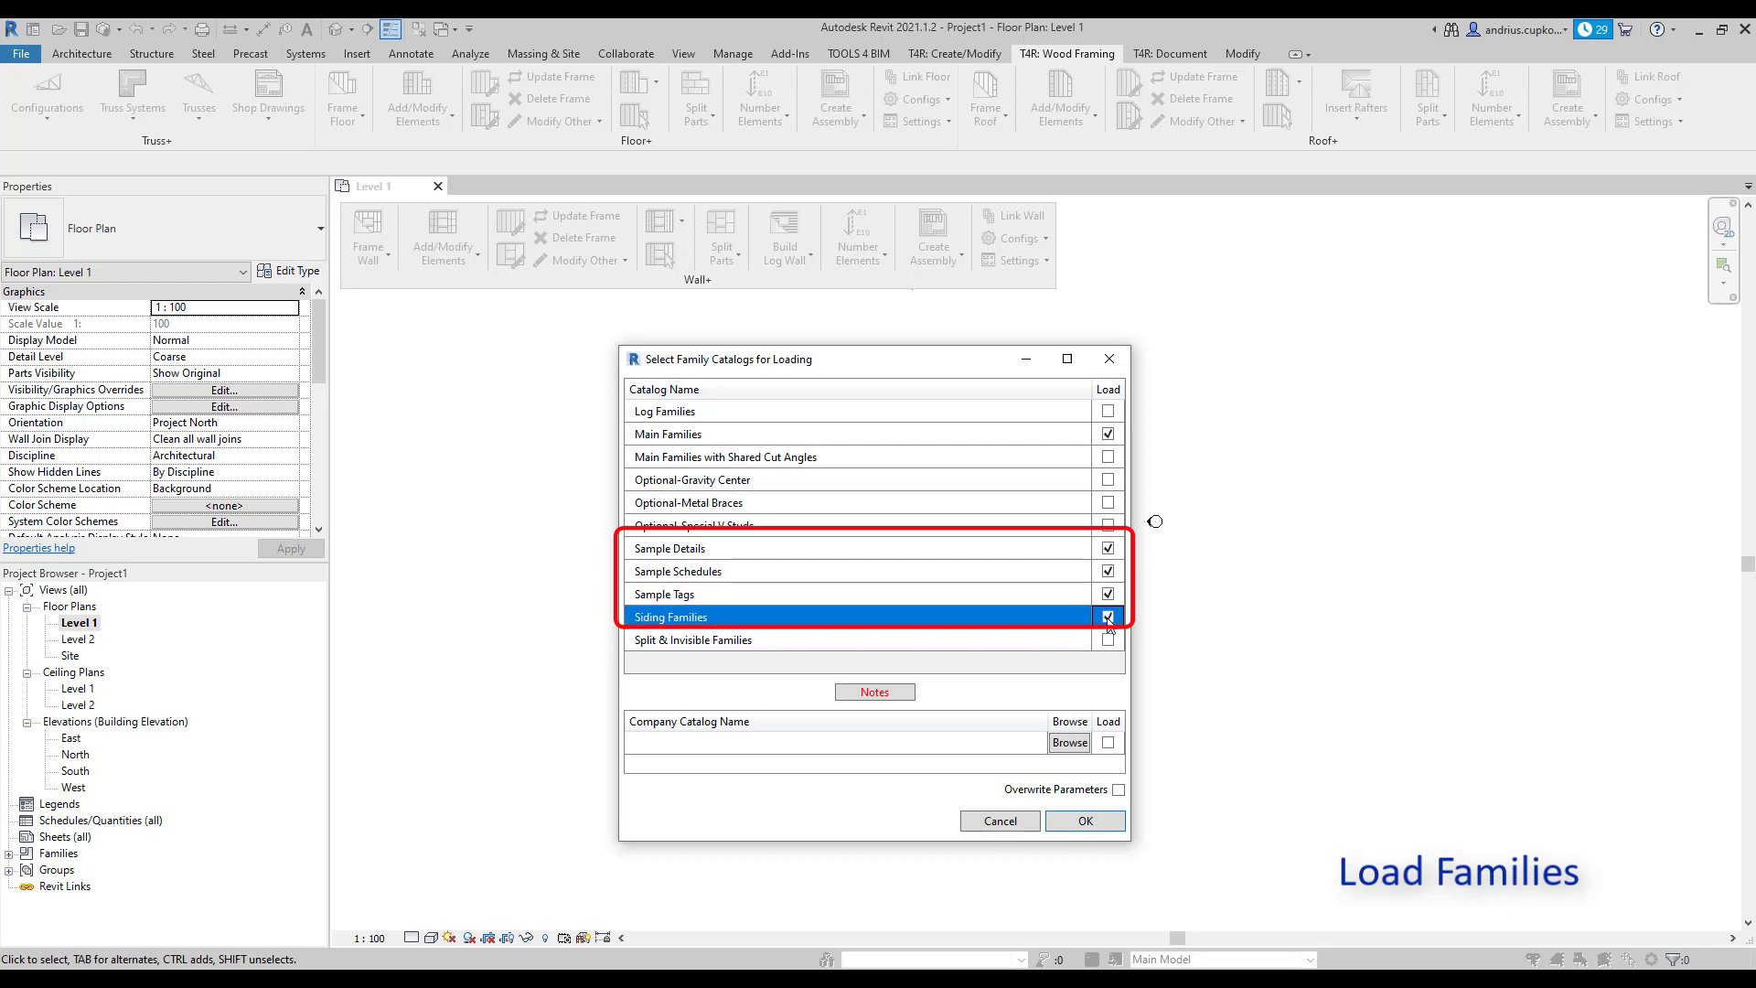
click(1080, 820)
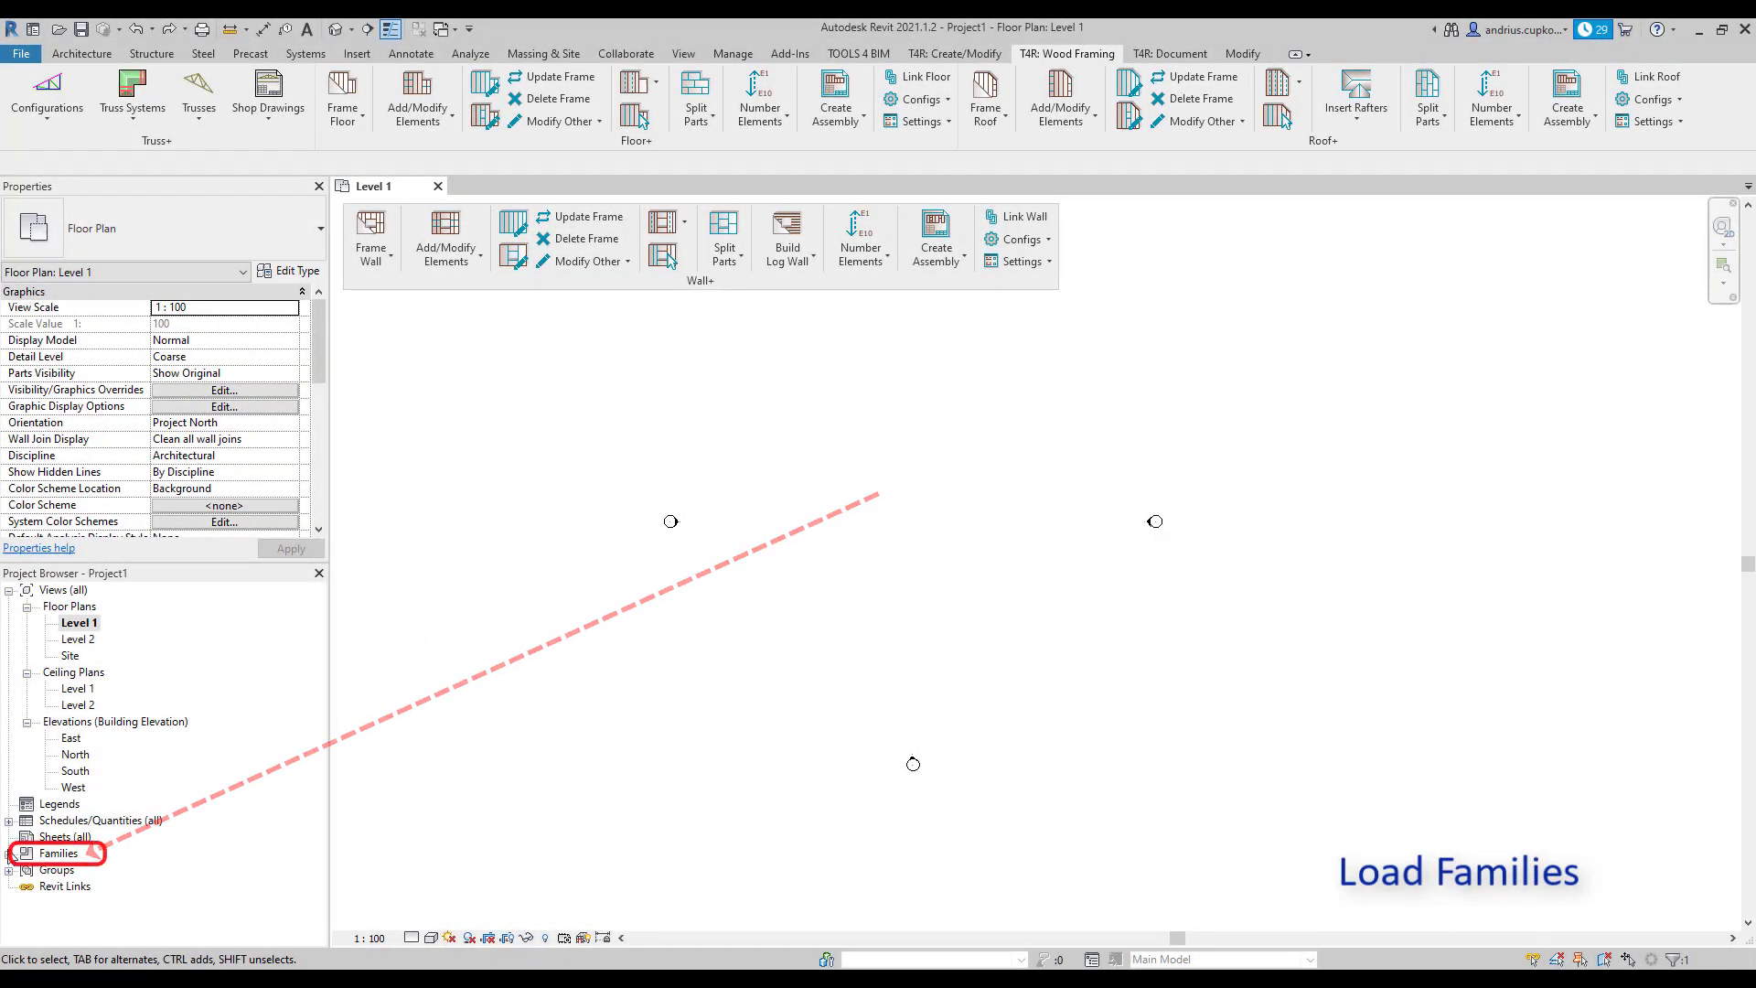
Expand Families > Structural Framing in the Project Browser and browse the M_WF Plate and M_WF Stud families.
click(8, 853)
scroll(138, 729, down, 6)
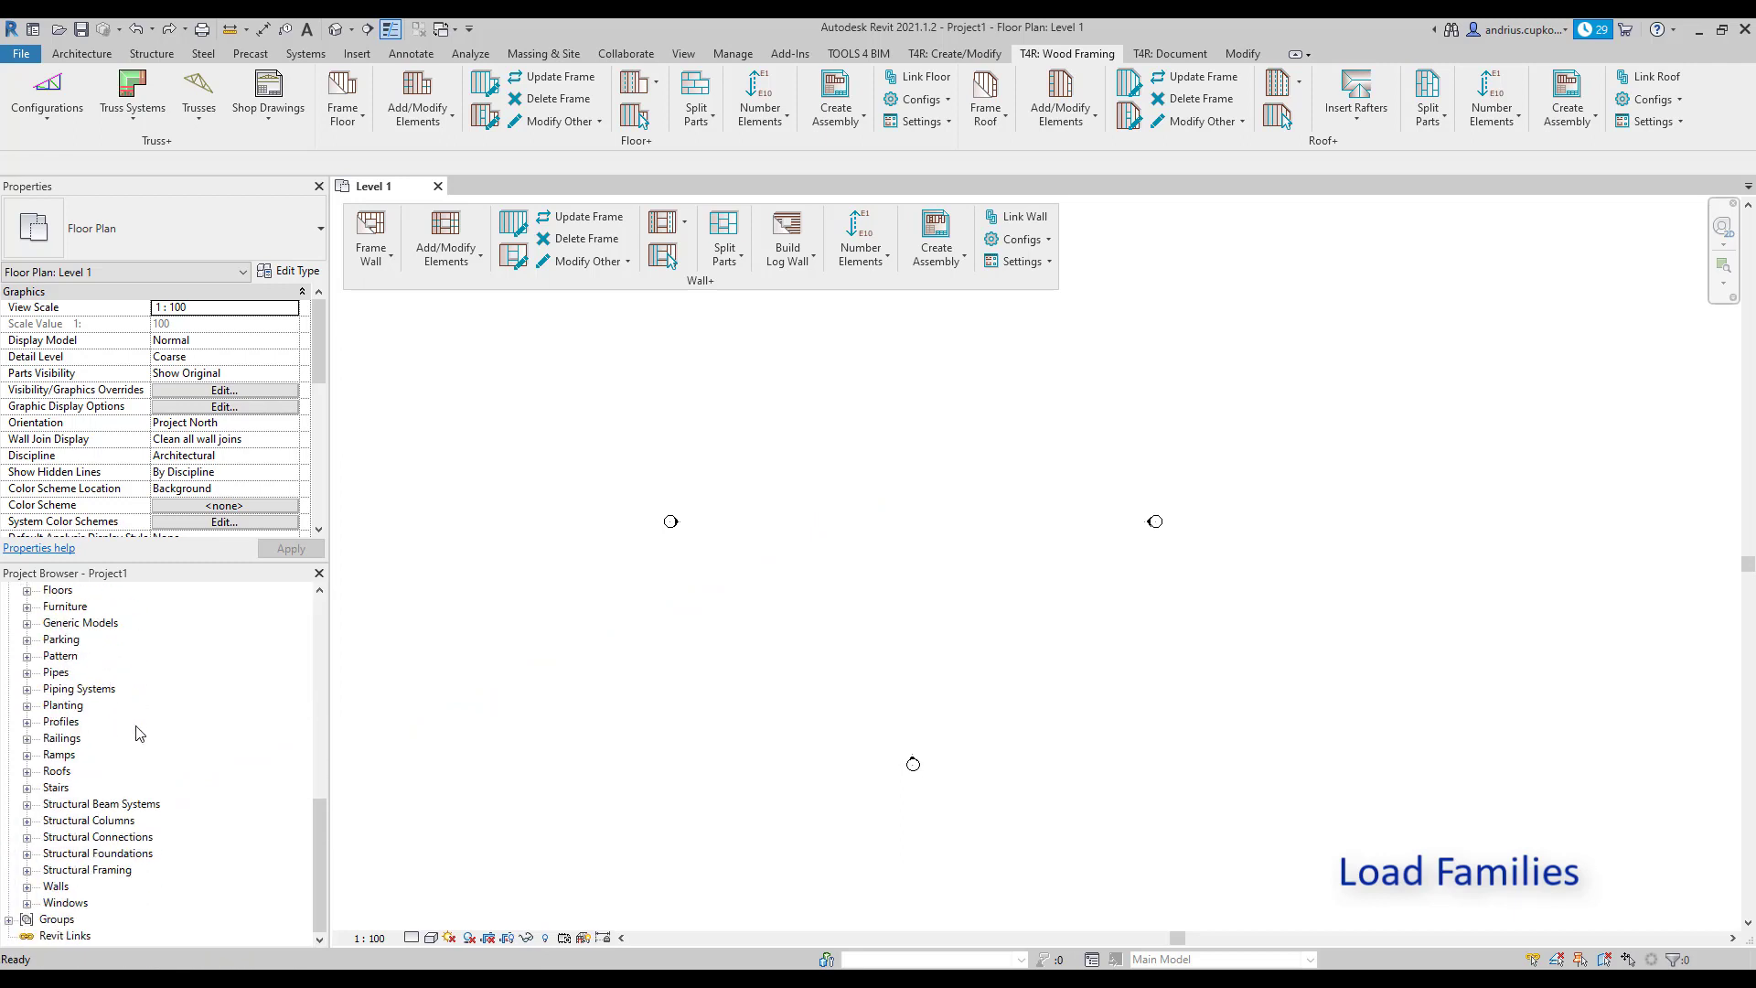
click(131, 838)
click(119, 870)
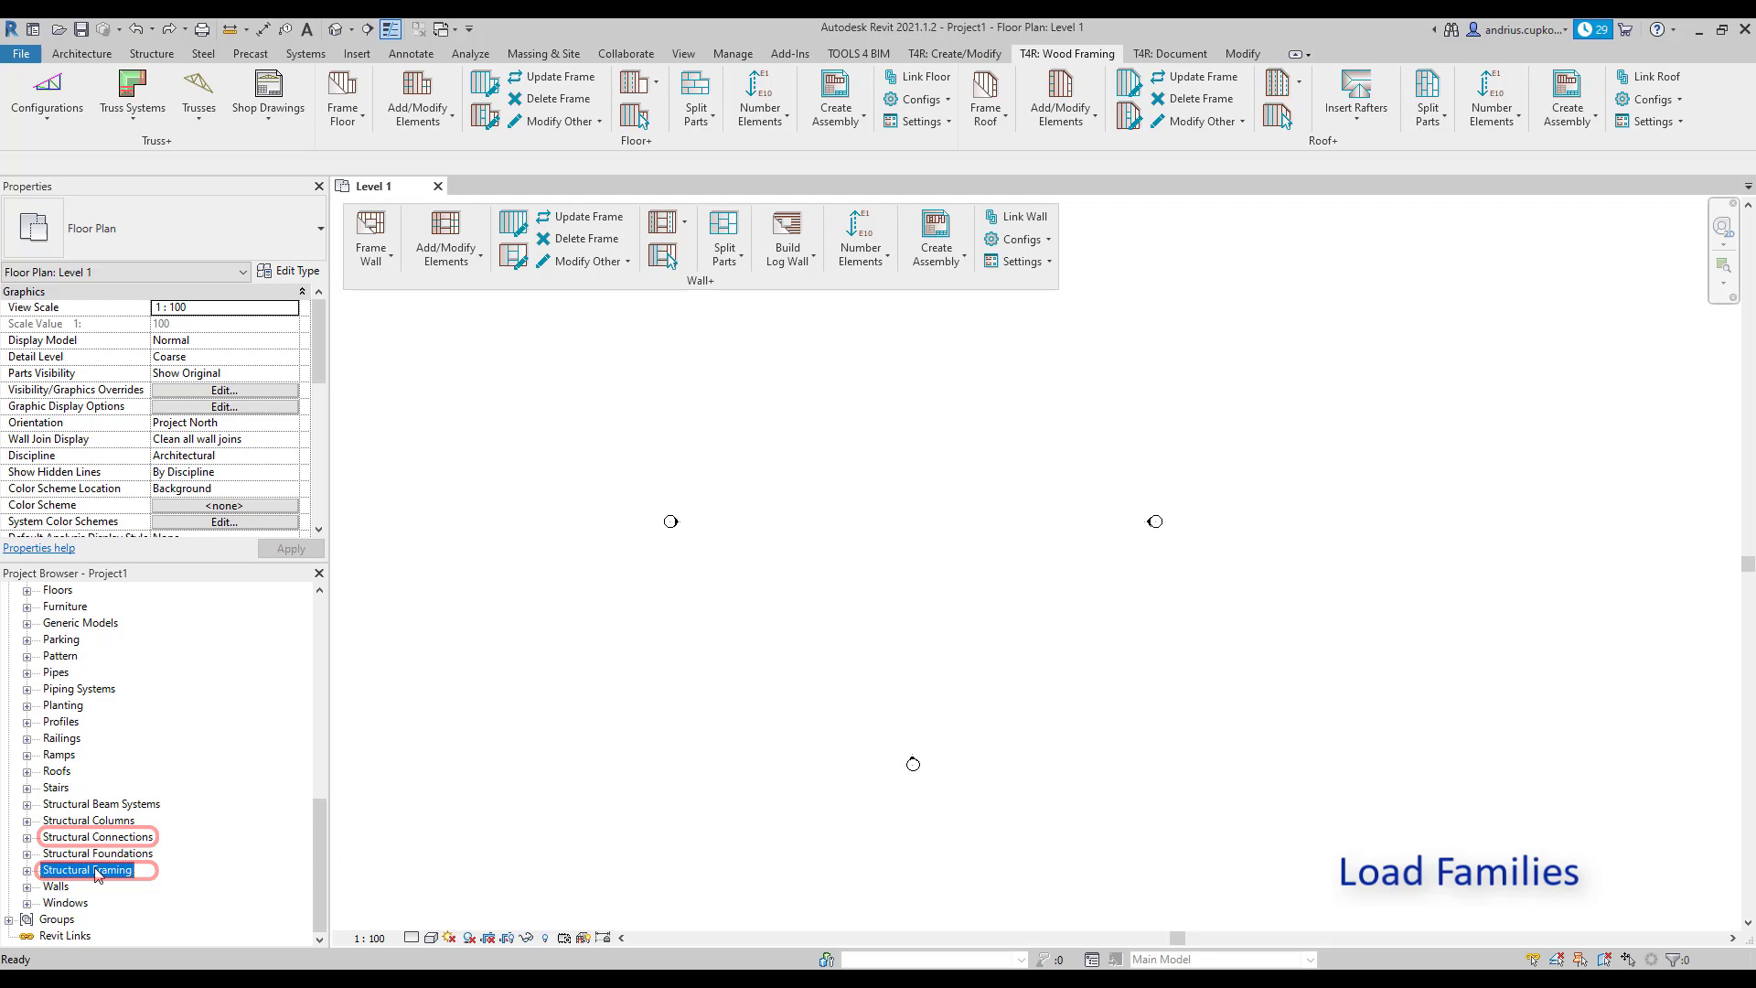
click(28, 872)
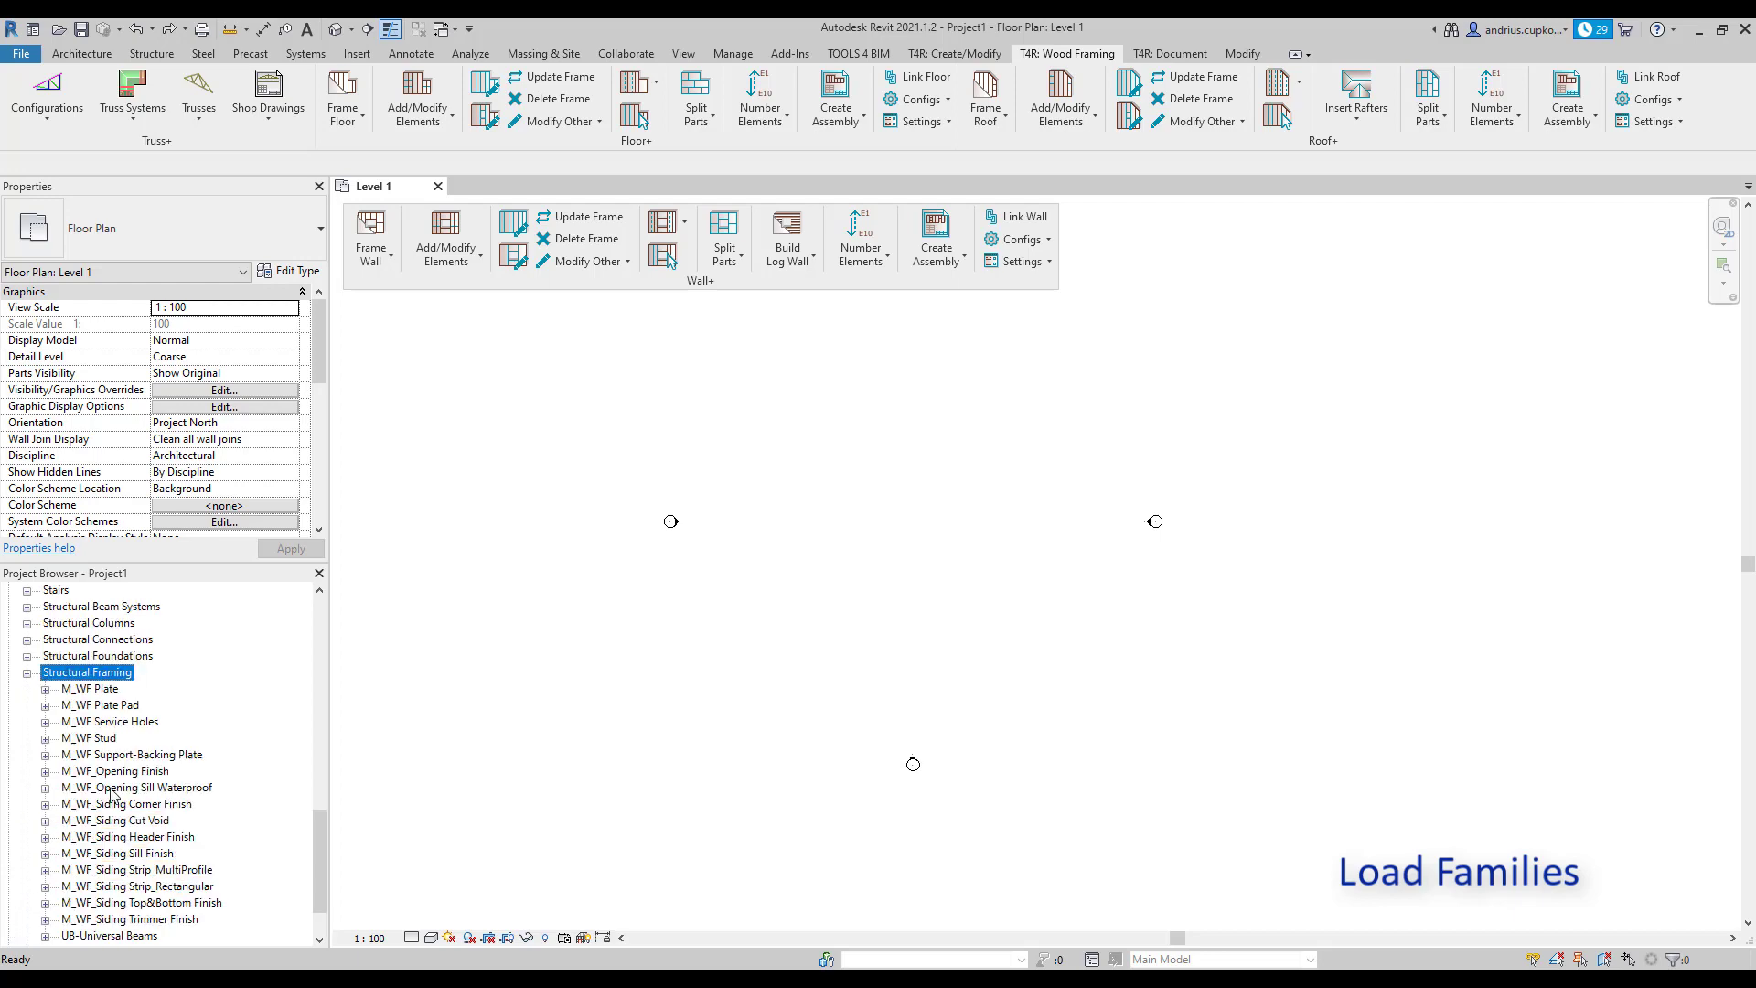
scroll(161, 692, down, 2)
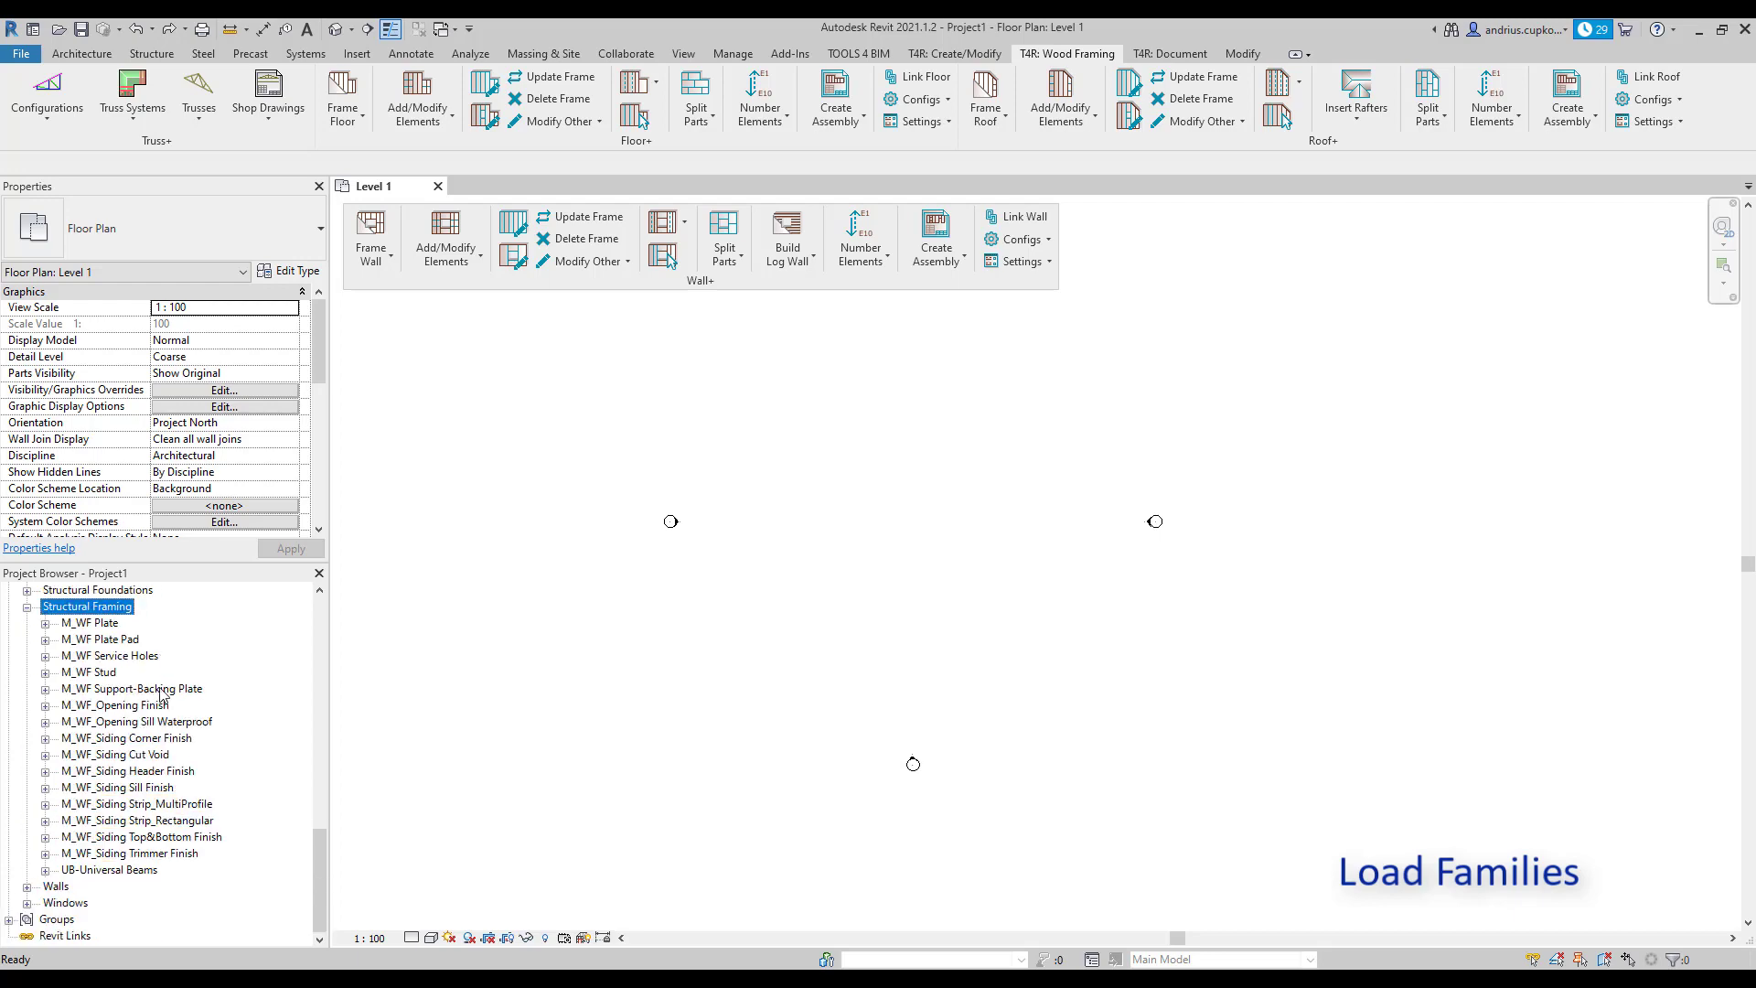
click(91, 853)
shift+click(103, 624)
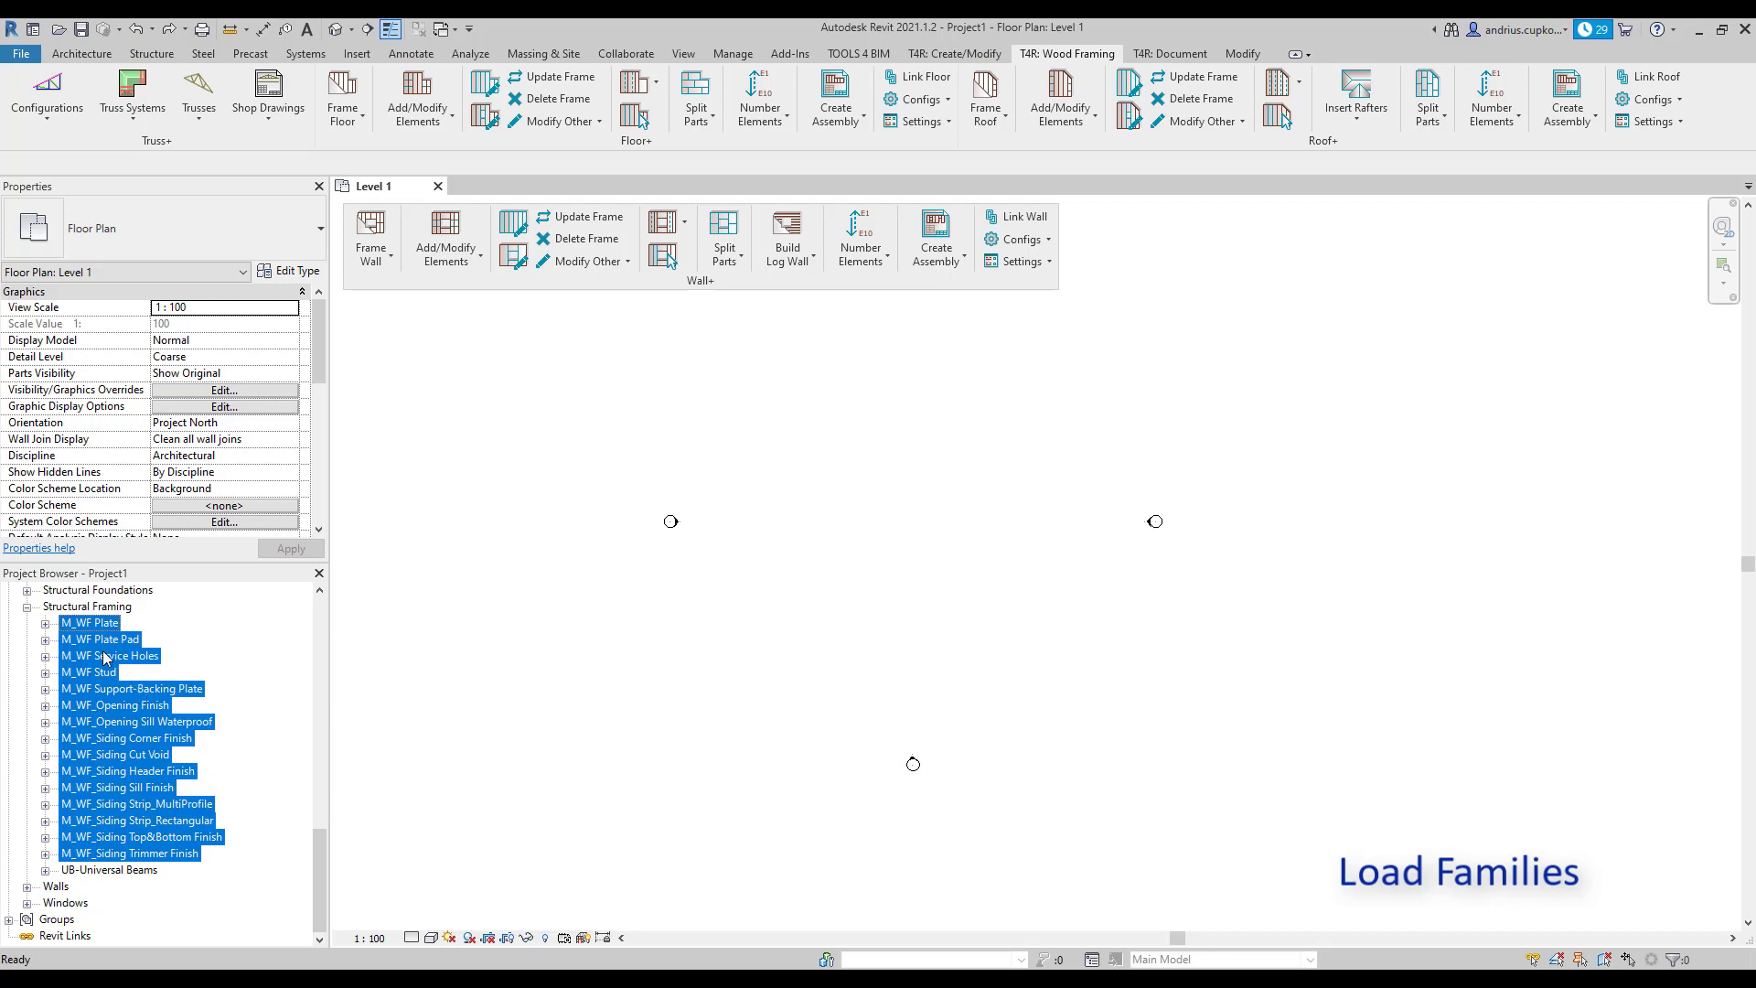
click(107, 625)
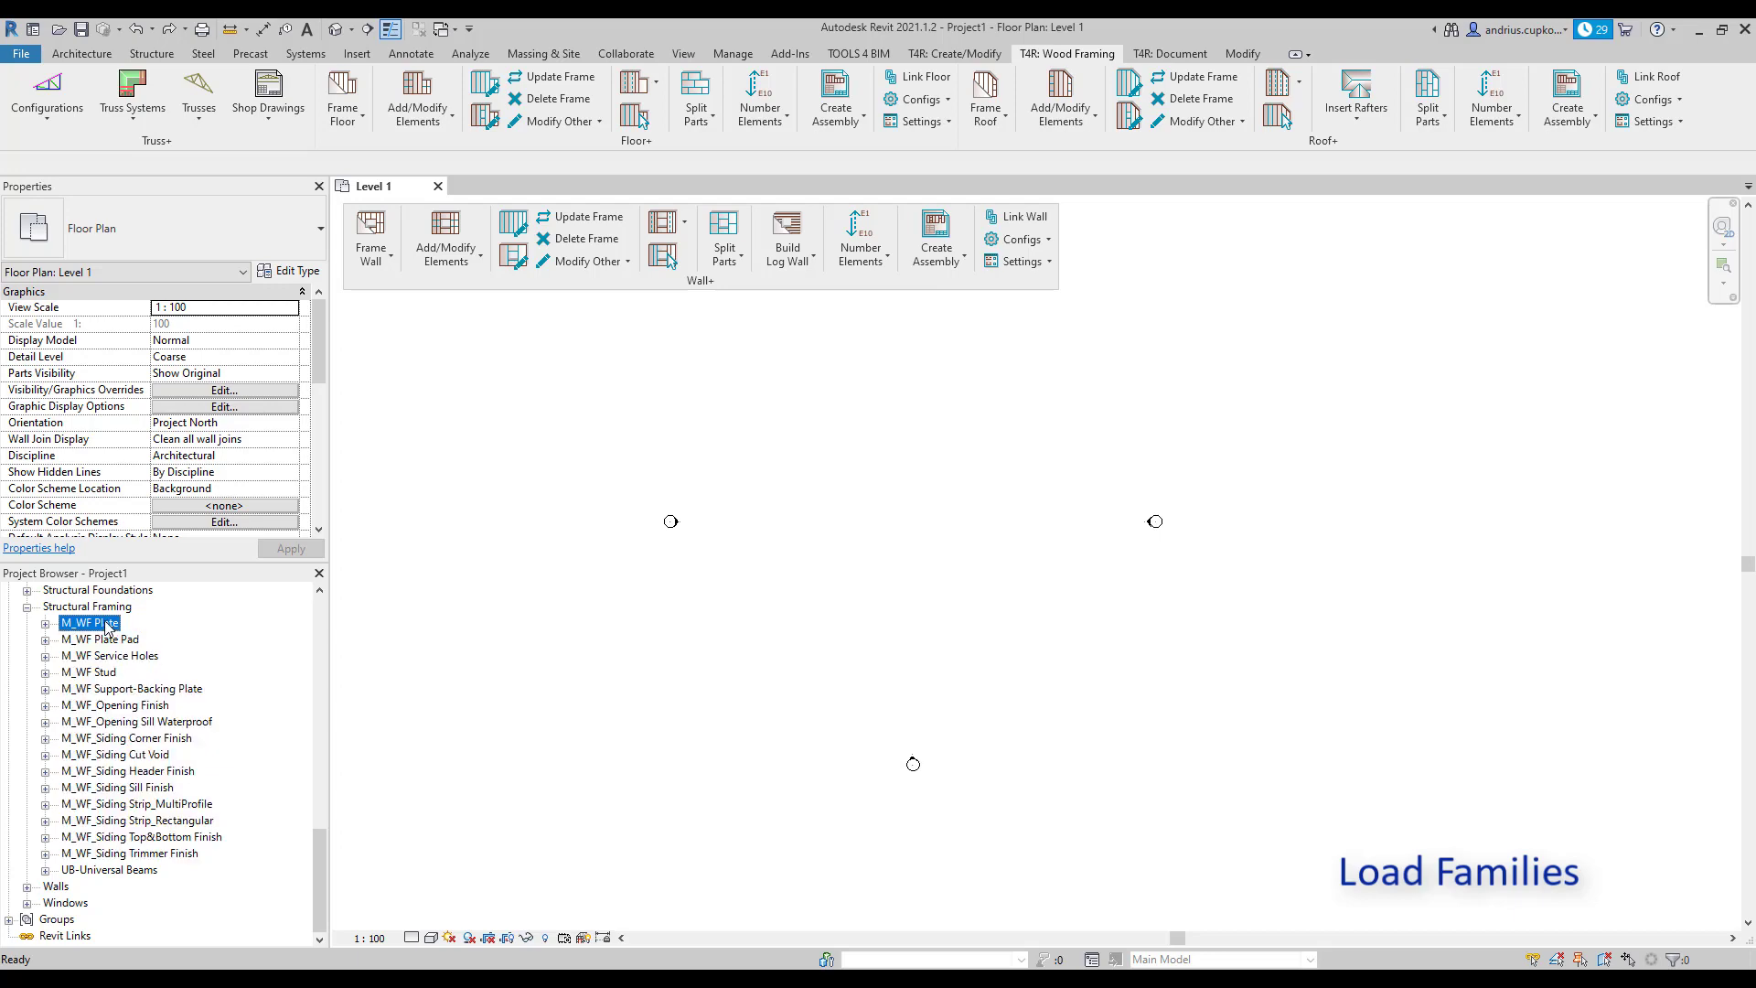
click(108, 674)
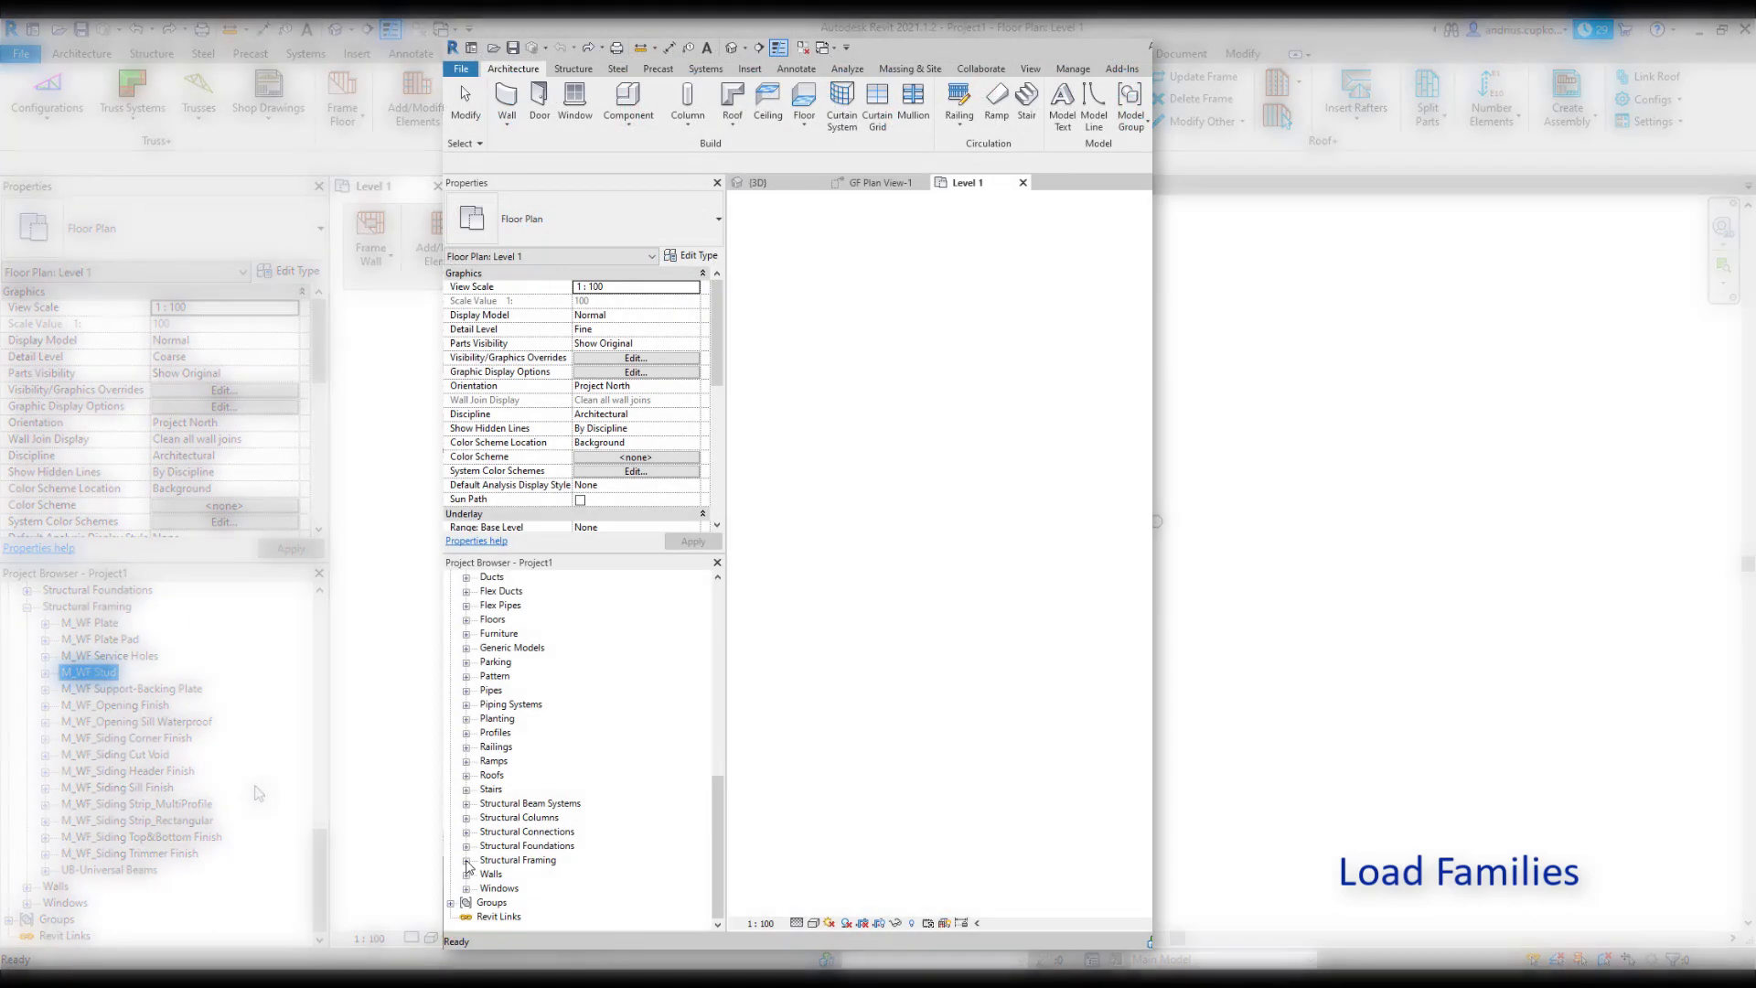
Duplicate the M_WF Stud type LMBR 45x120 as a new type named LMBR 45x100.
double_click(494, 860)
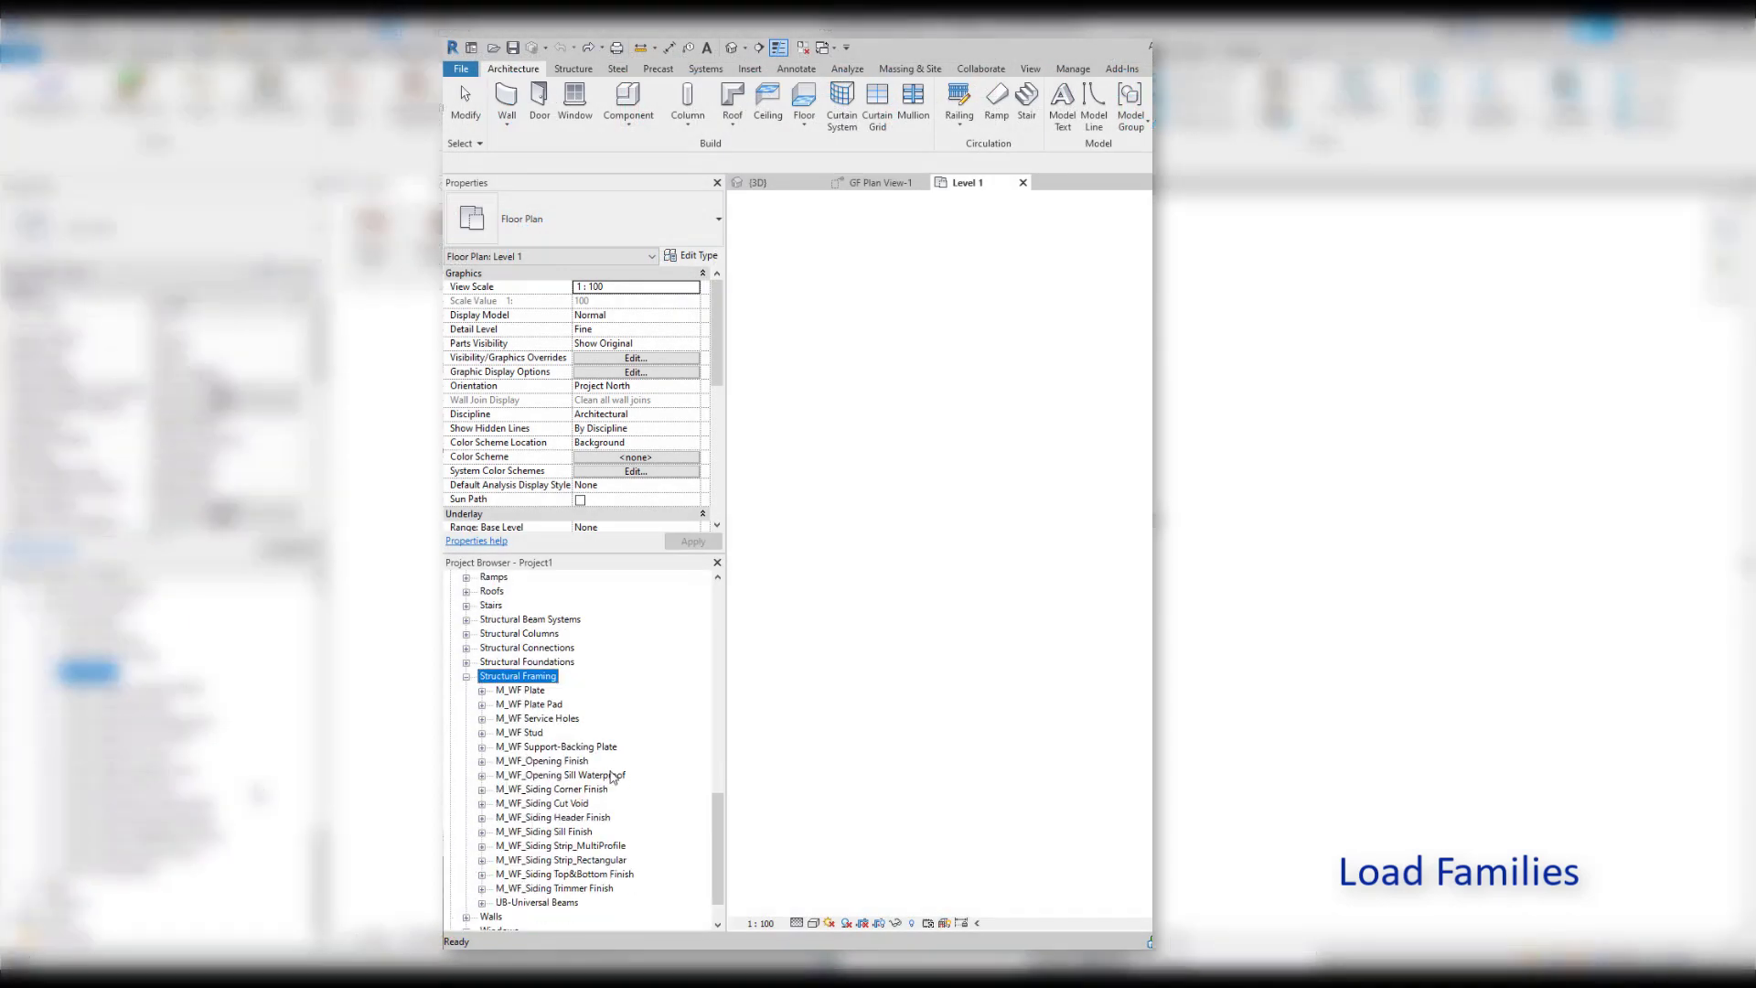
click(485, 720)
click(483, 720)
right_click(548, 789)
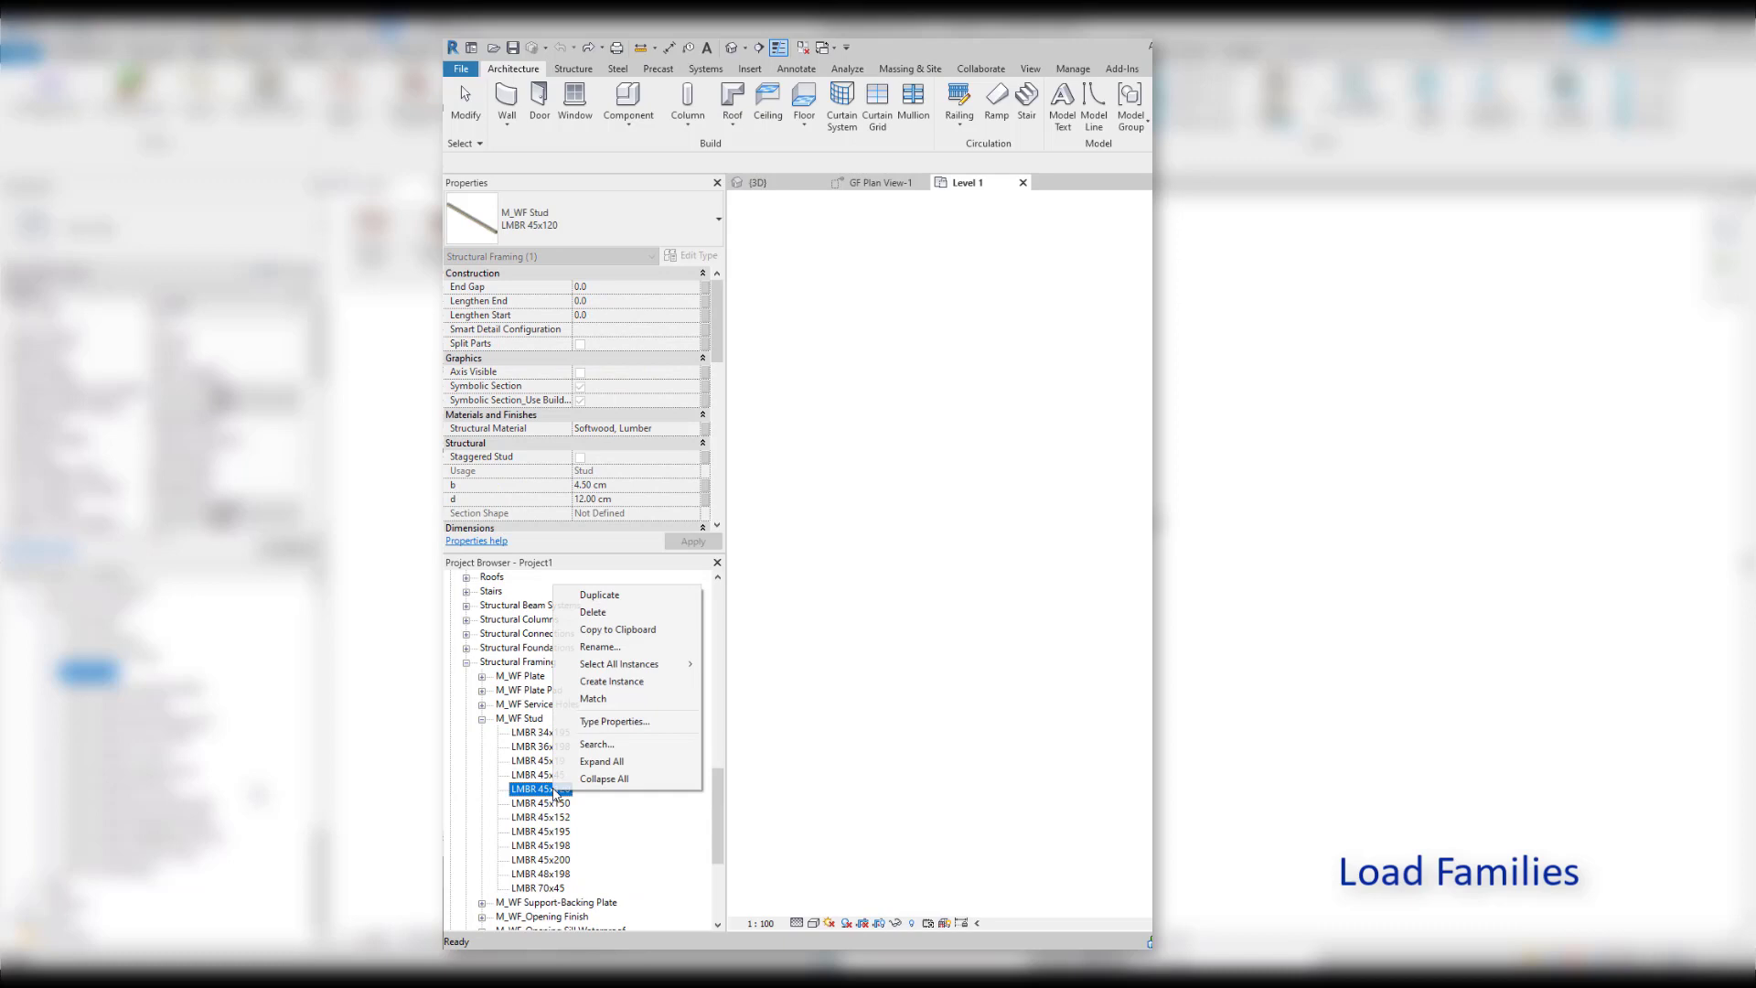
click(590, 606)
key(BackSpace)
key(BackSpace)
key(BackSpace)
key(BackSpace)
text(00)
key(Return)
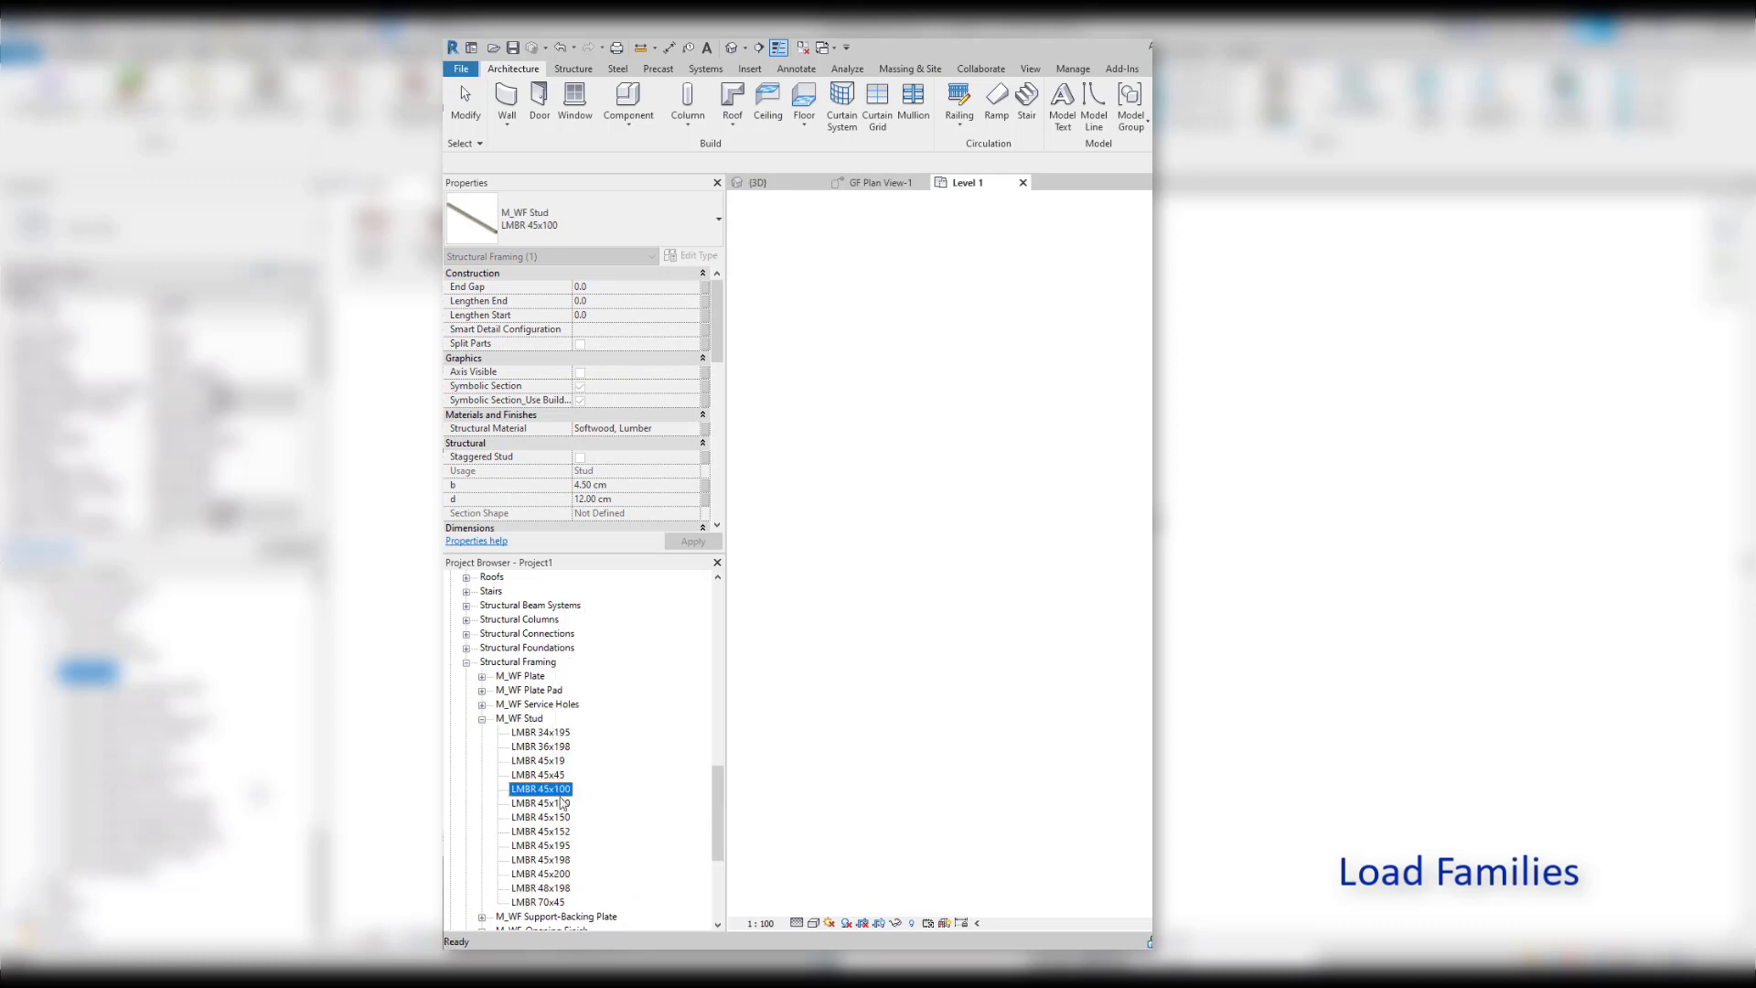
Set the LMBR 45x100 type's depth d to 10 in Type Properties.
double_click(557, 792)
click(982, 656)
text(10)
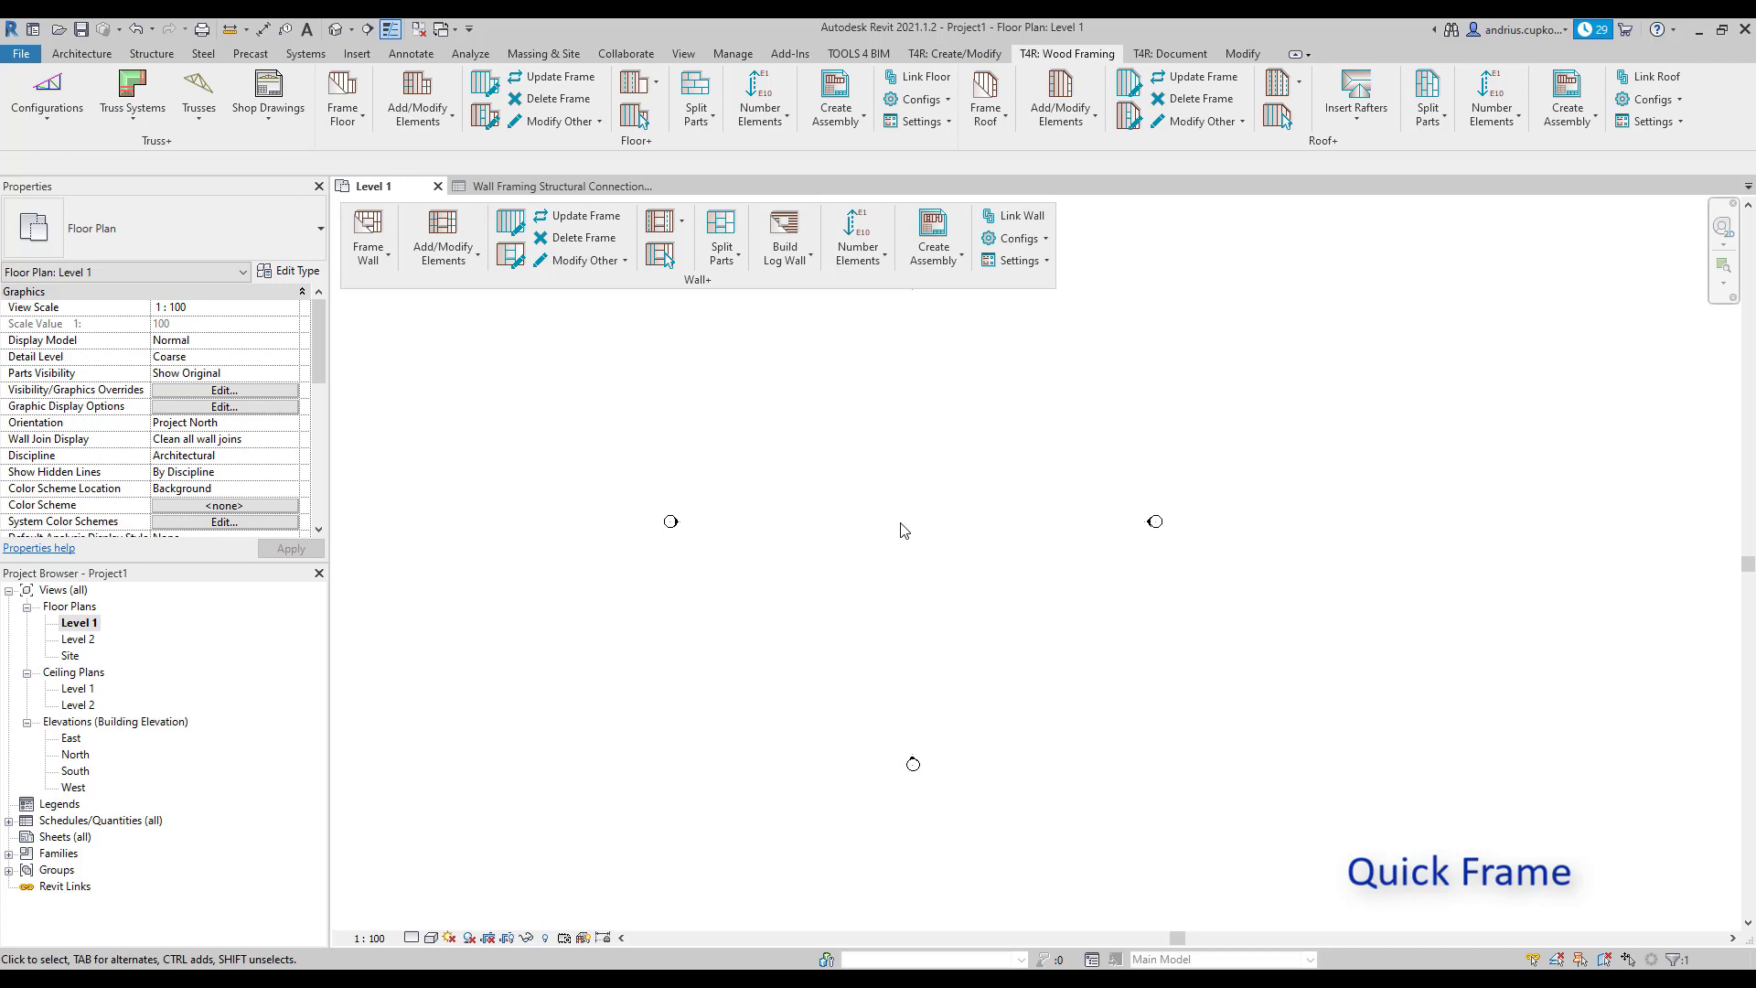
Review the Frame Wall dropdown commands on the Wall+ panel, then close the list.
click(388, 259)
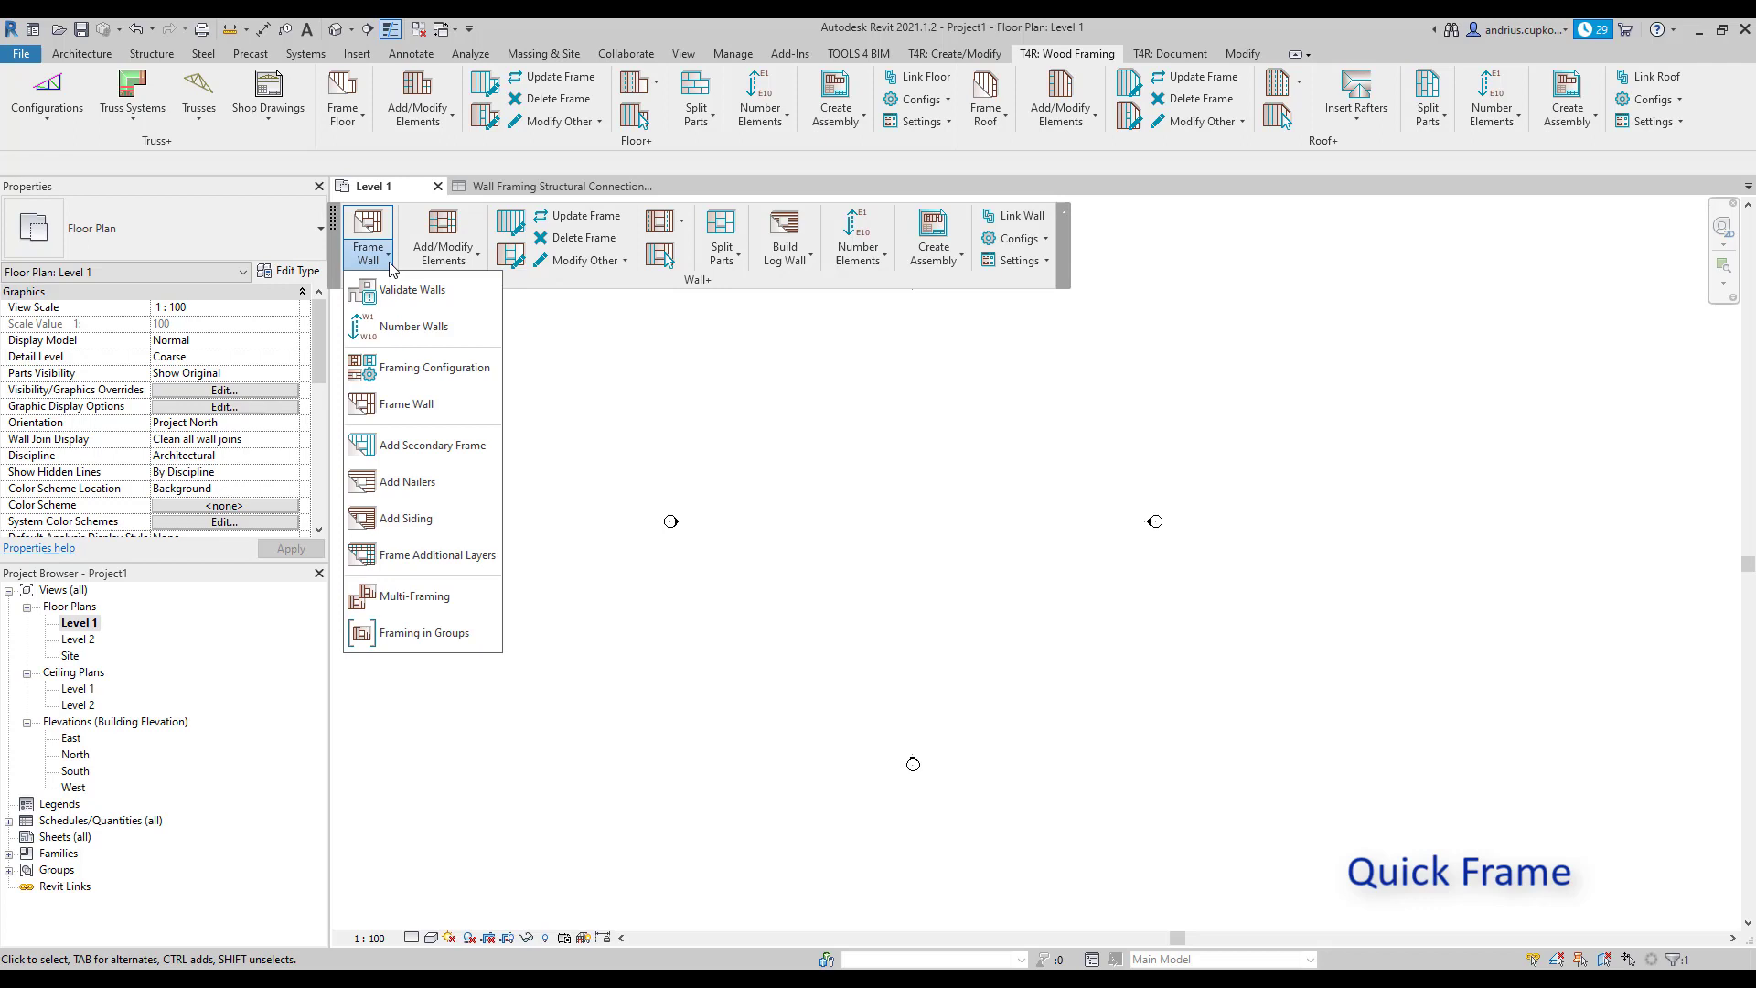
click(855, 425)
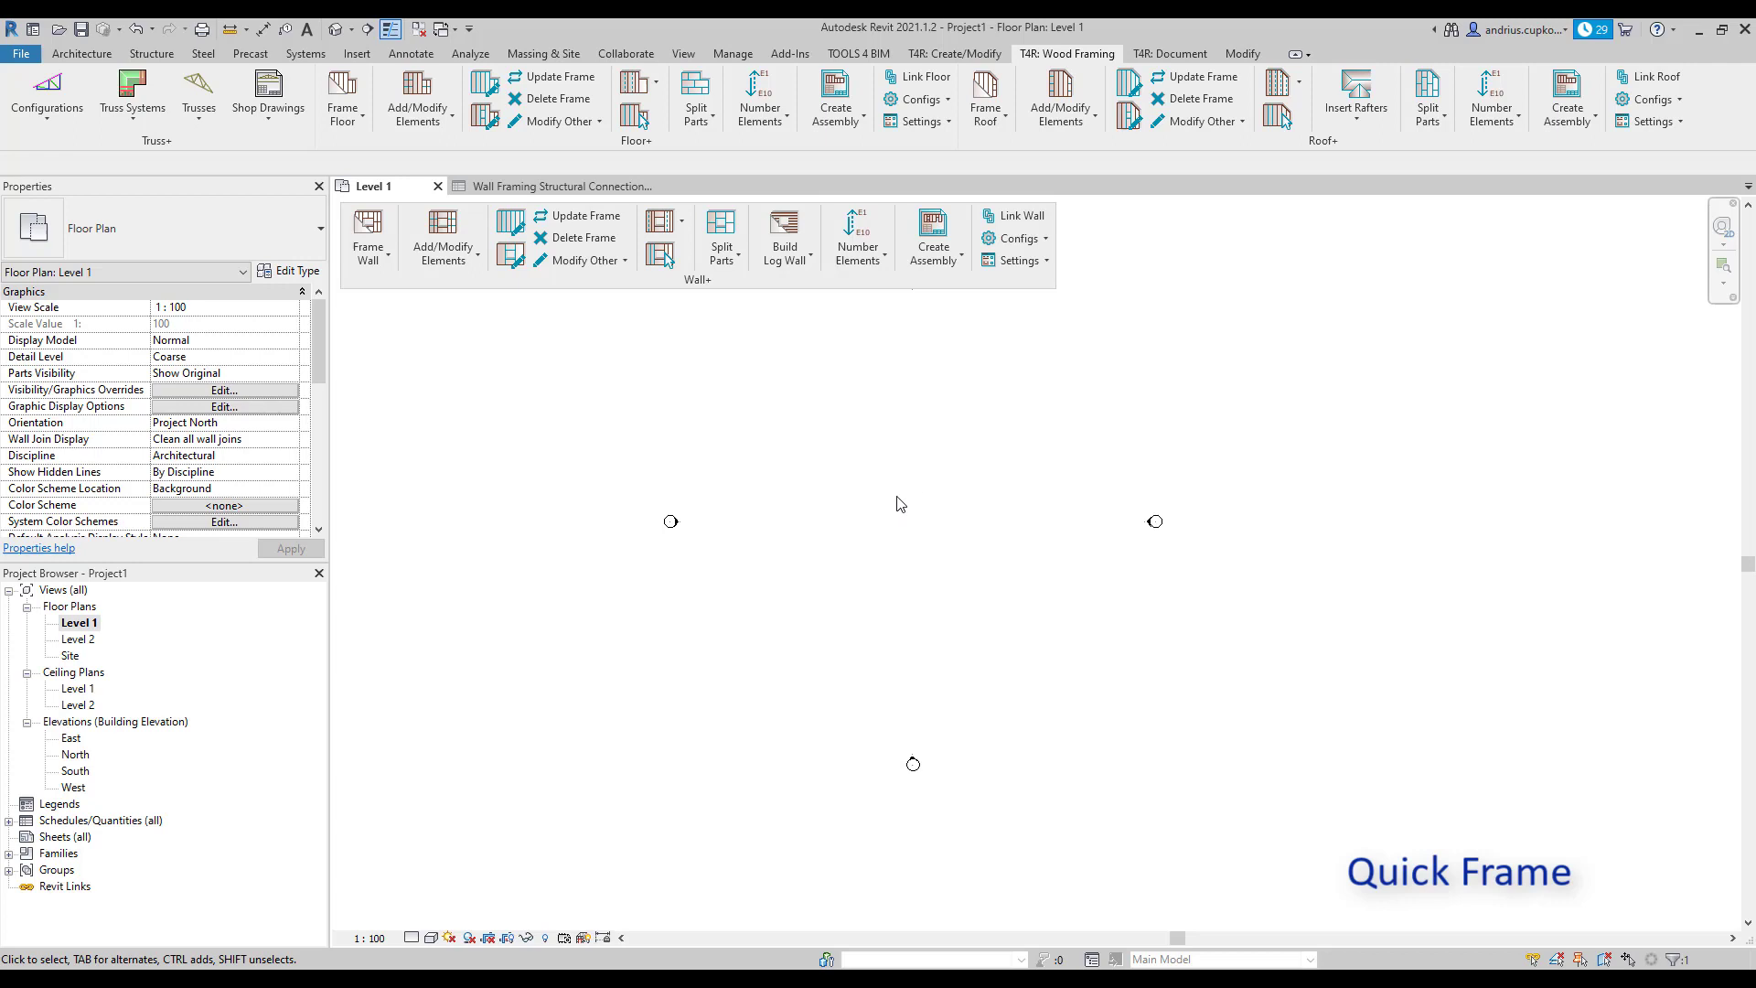
Start the Wall tool on the Architecture tab with the Exterior - Brick on Mtl. Stud type.
click(88, 53)
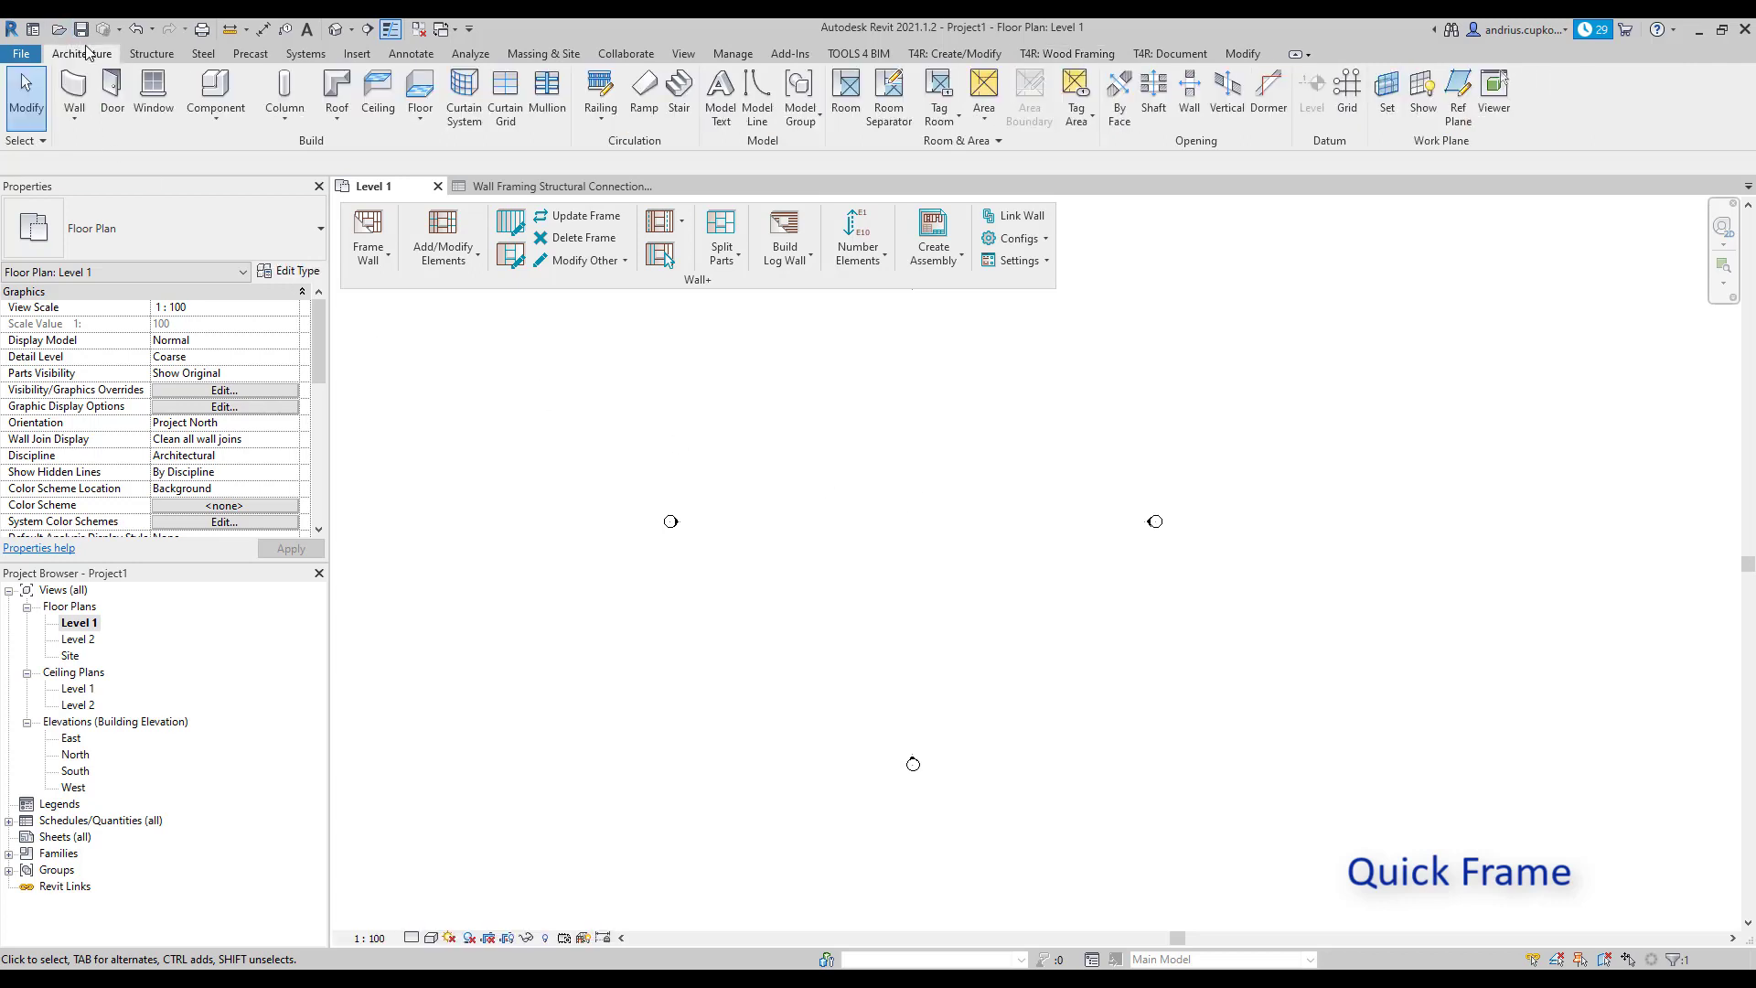
click(79, 85)
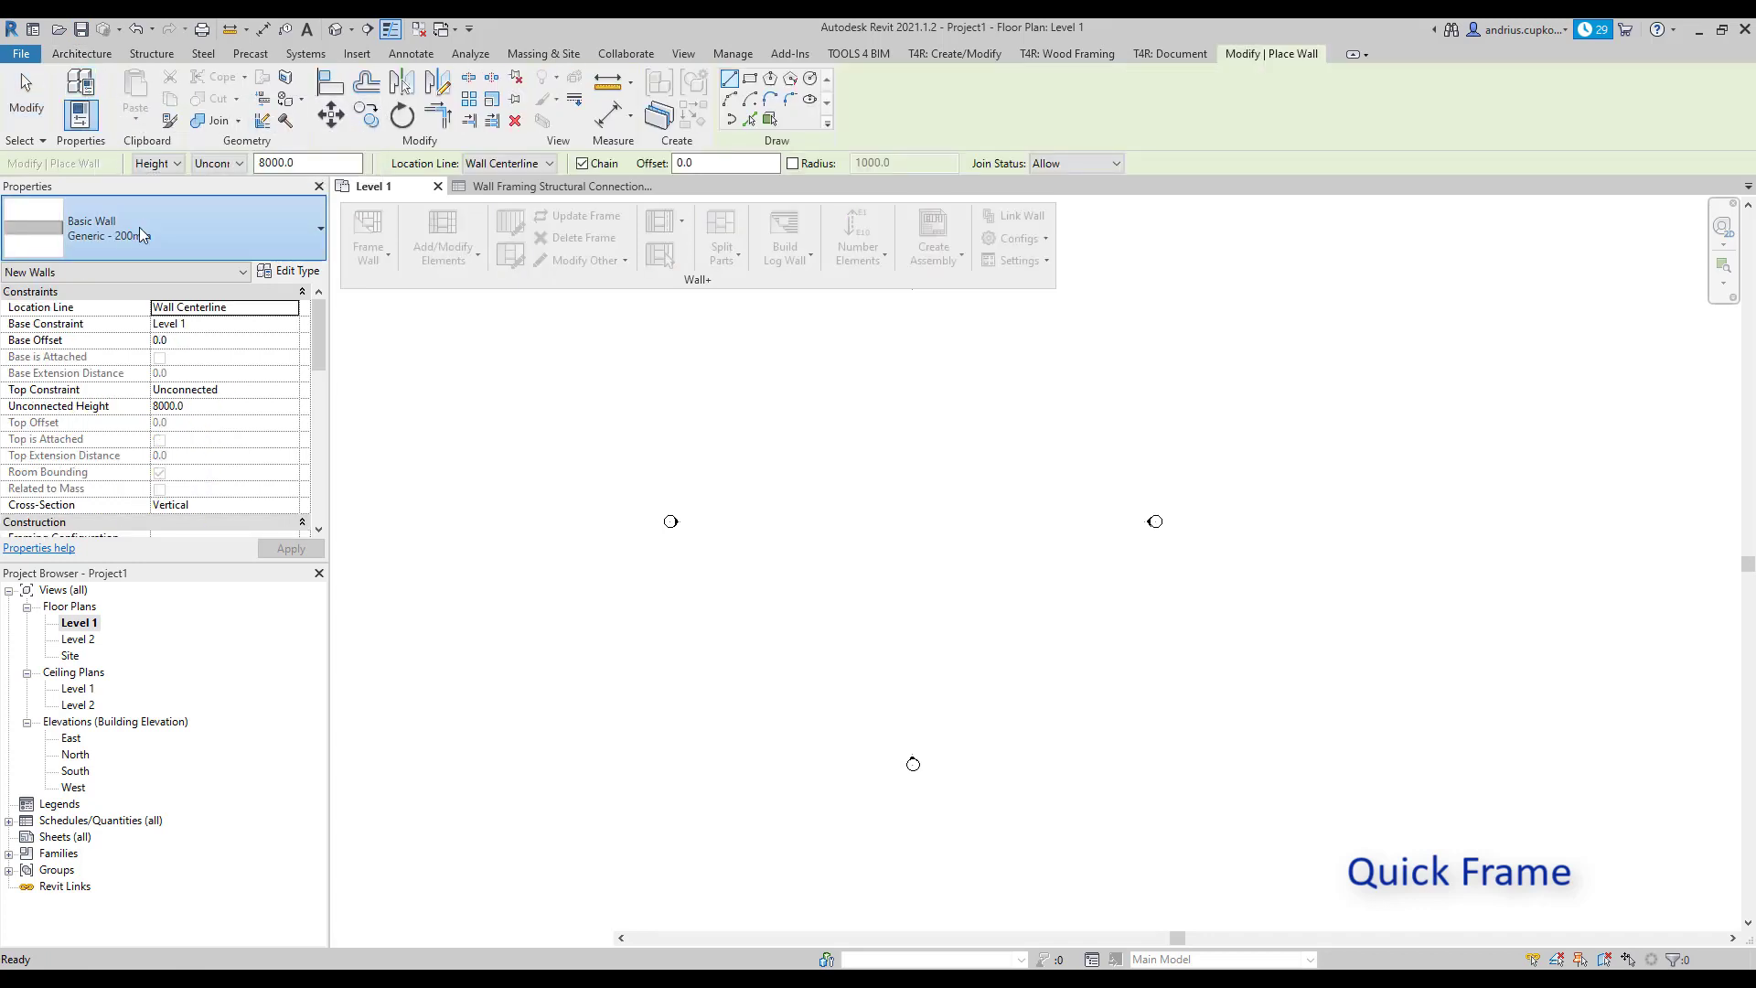
click(145, 228)
scroll(195, 421, up, 3)
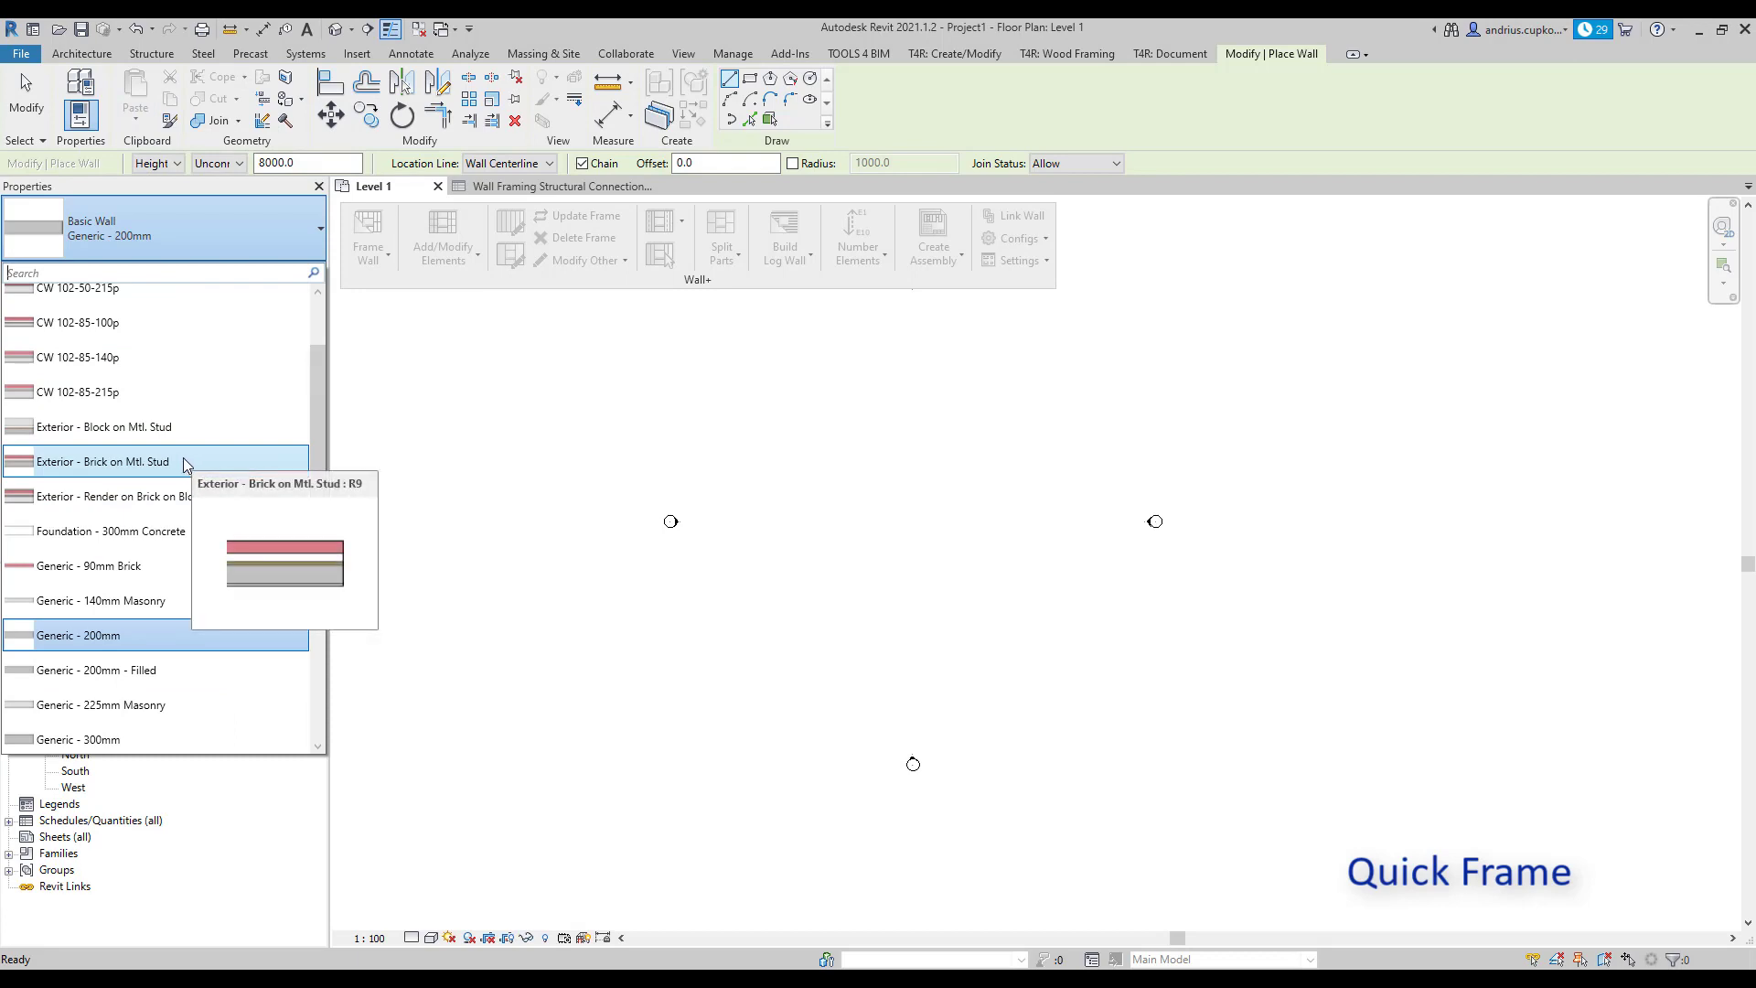
click(183, 461)
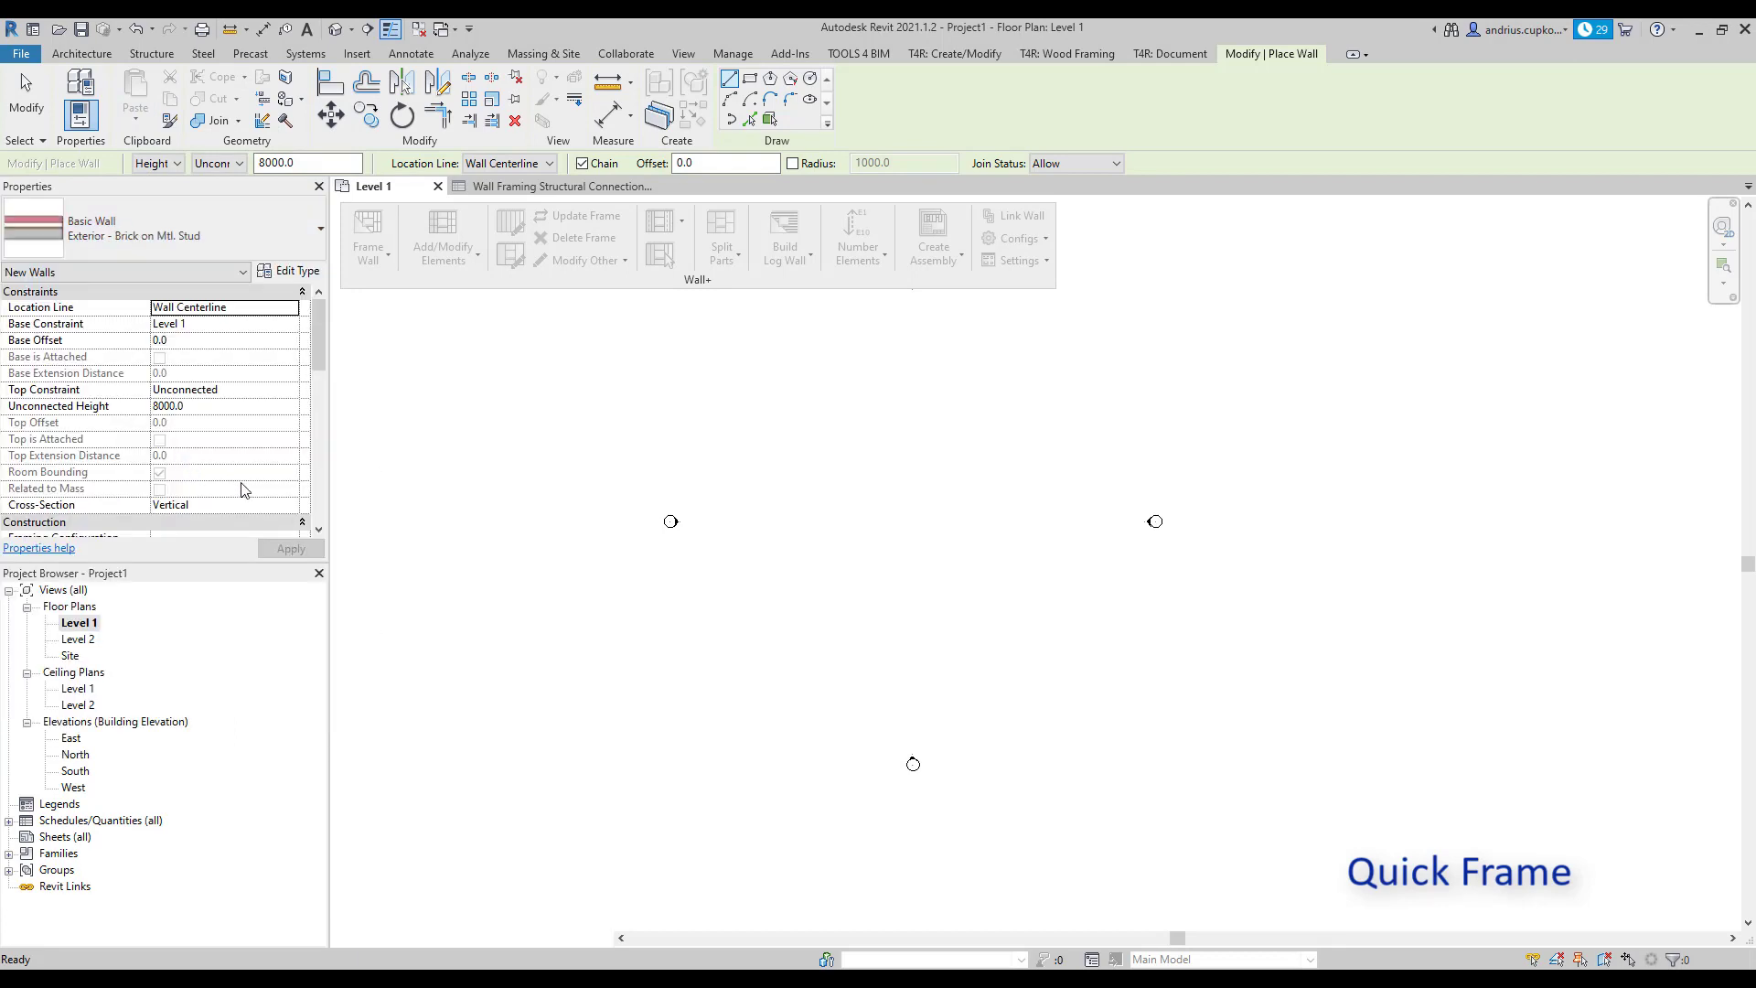
Rename the wall type to 'Exterior - Brick on Tmbr. Stud' in Type Properties.
click(301, 273)
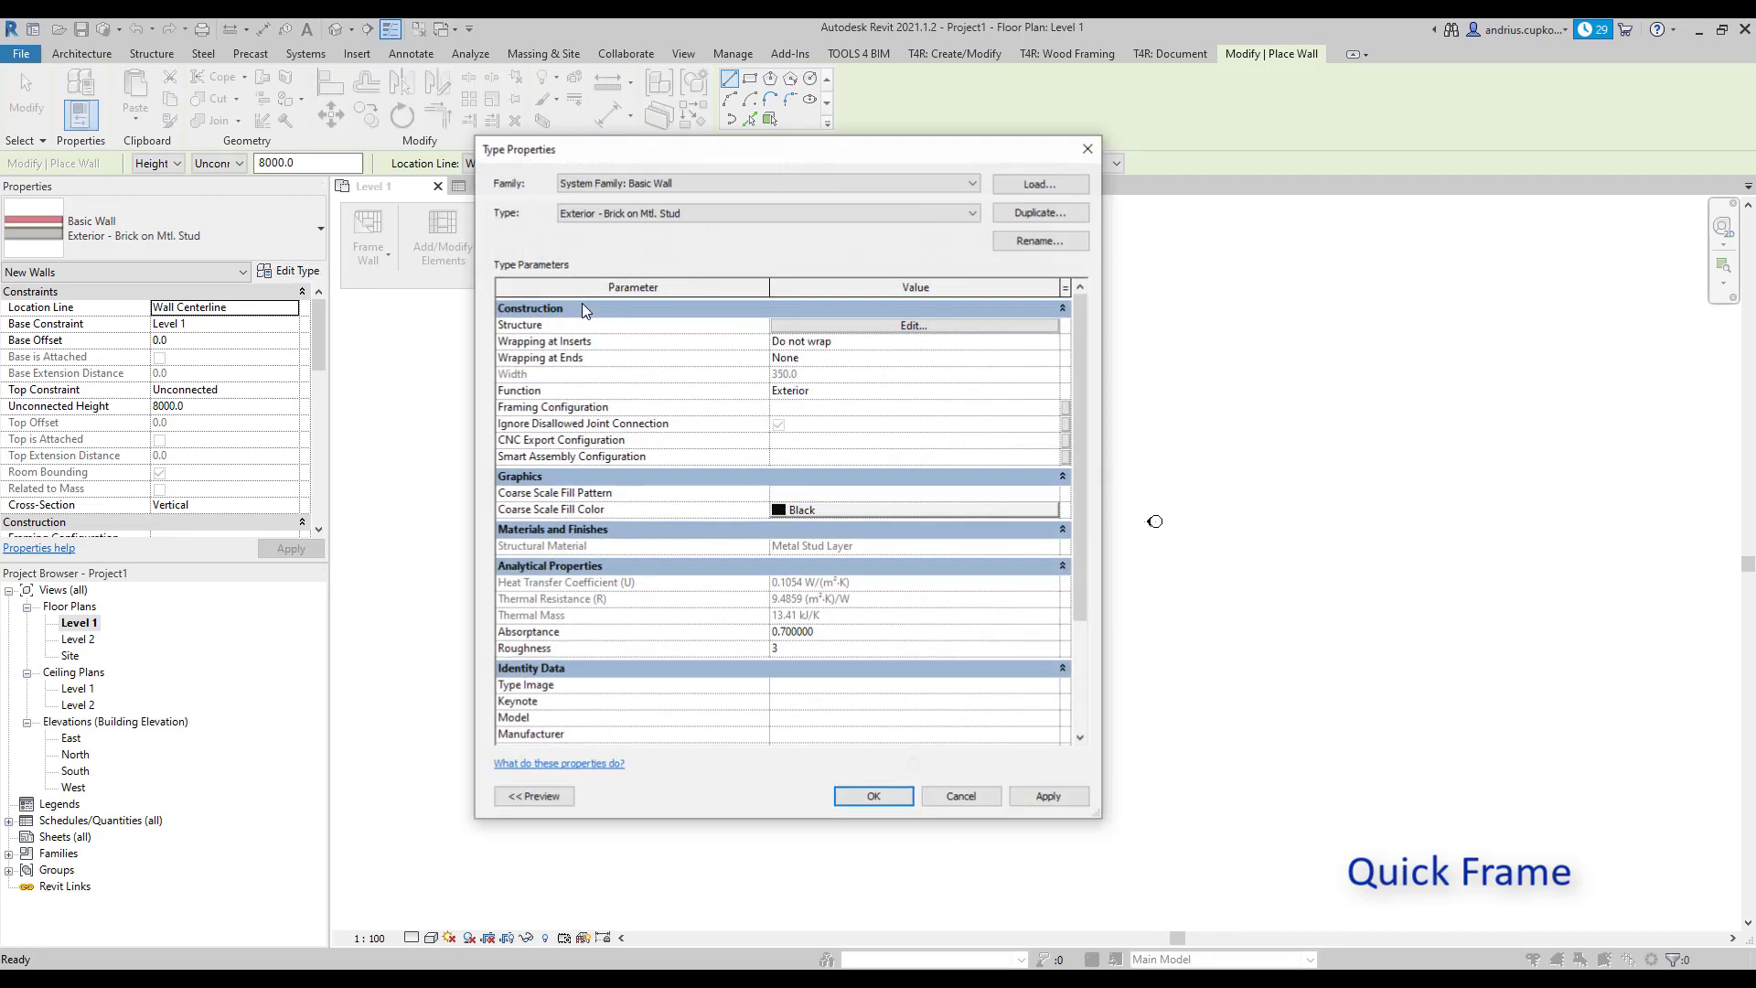
click(1028, 243)
click(994, 471)
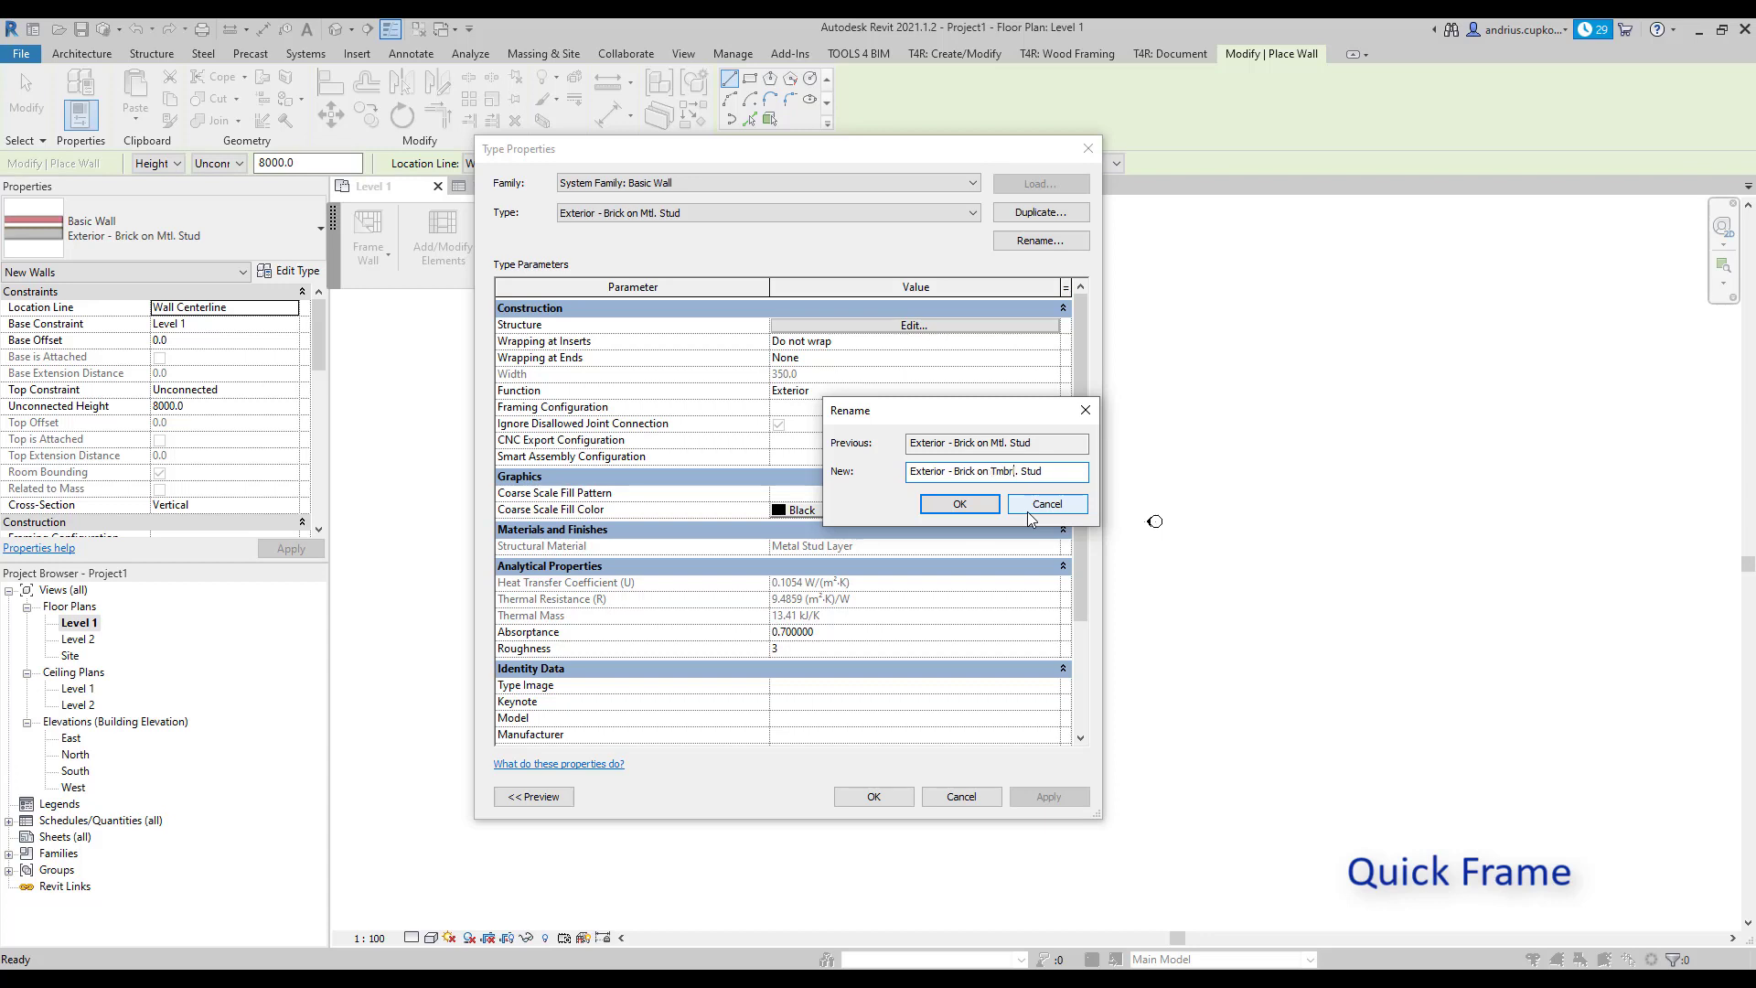
click(960, 504)
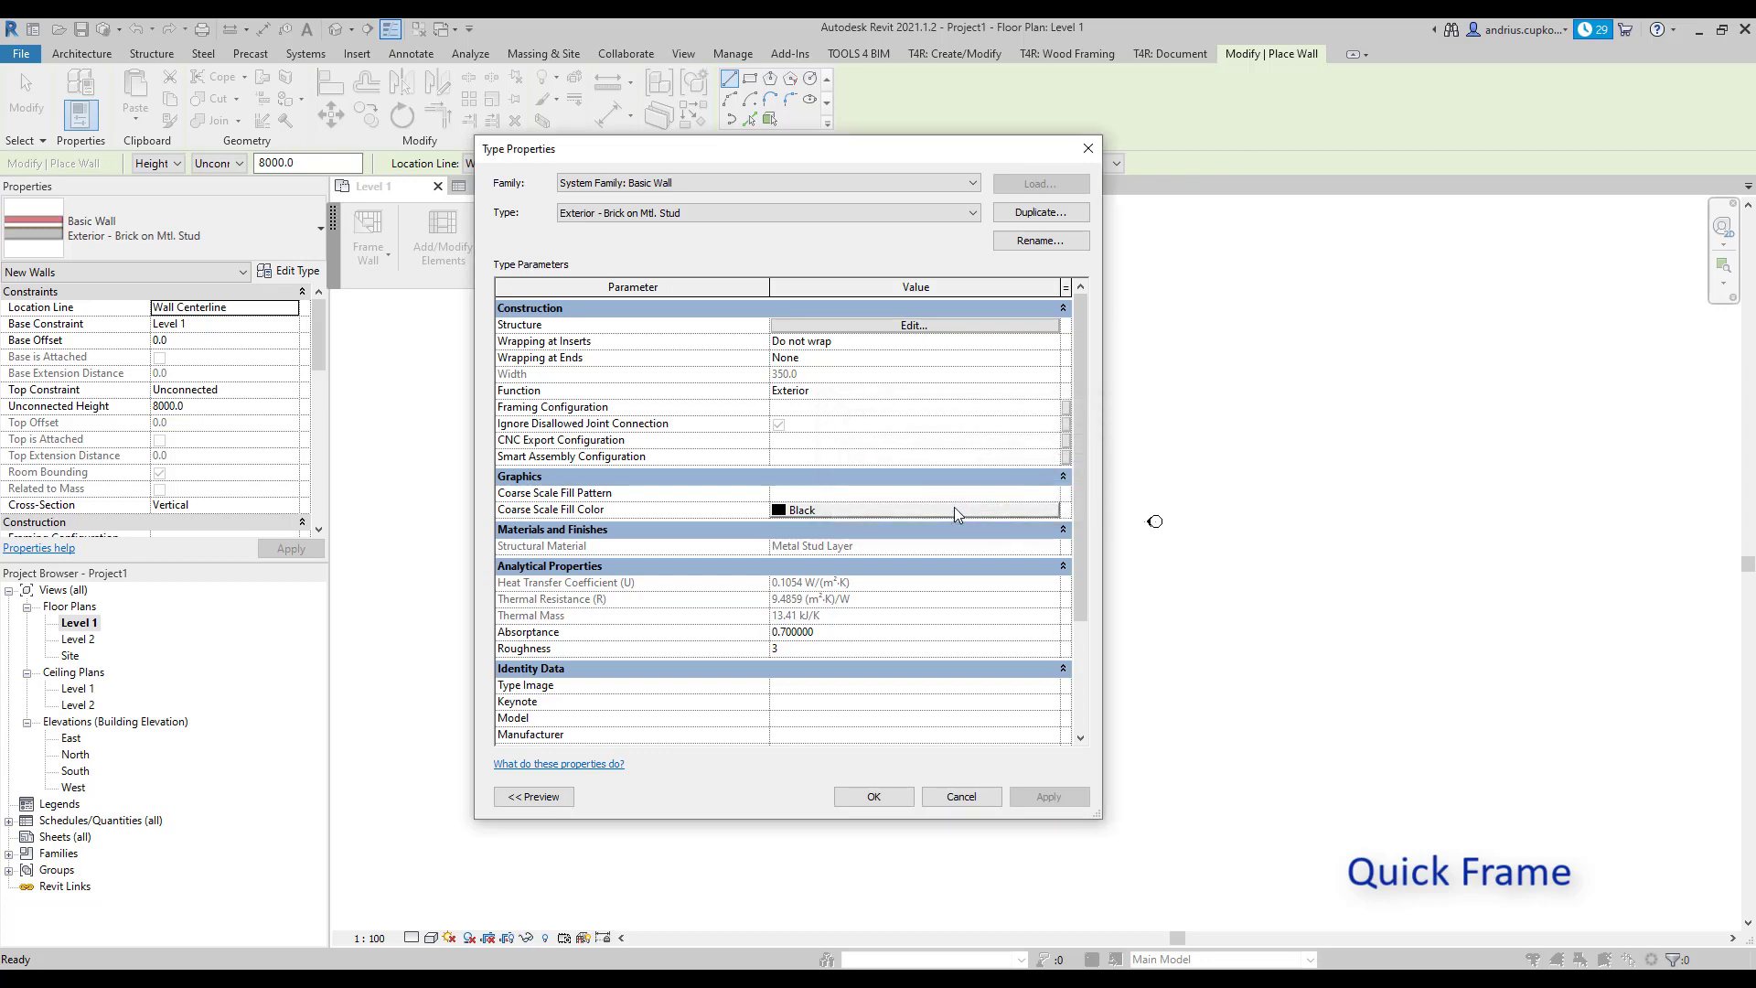
click(876, 797)
Draw a 6000 mm horizontal wall with 4000 mm unconnected height on Level 1.
click(260, 407)
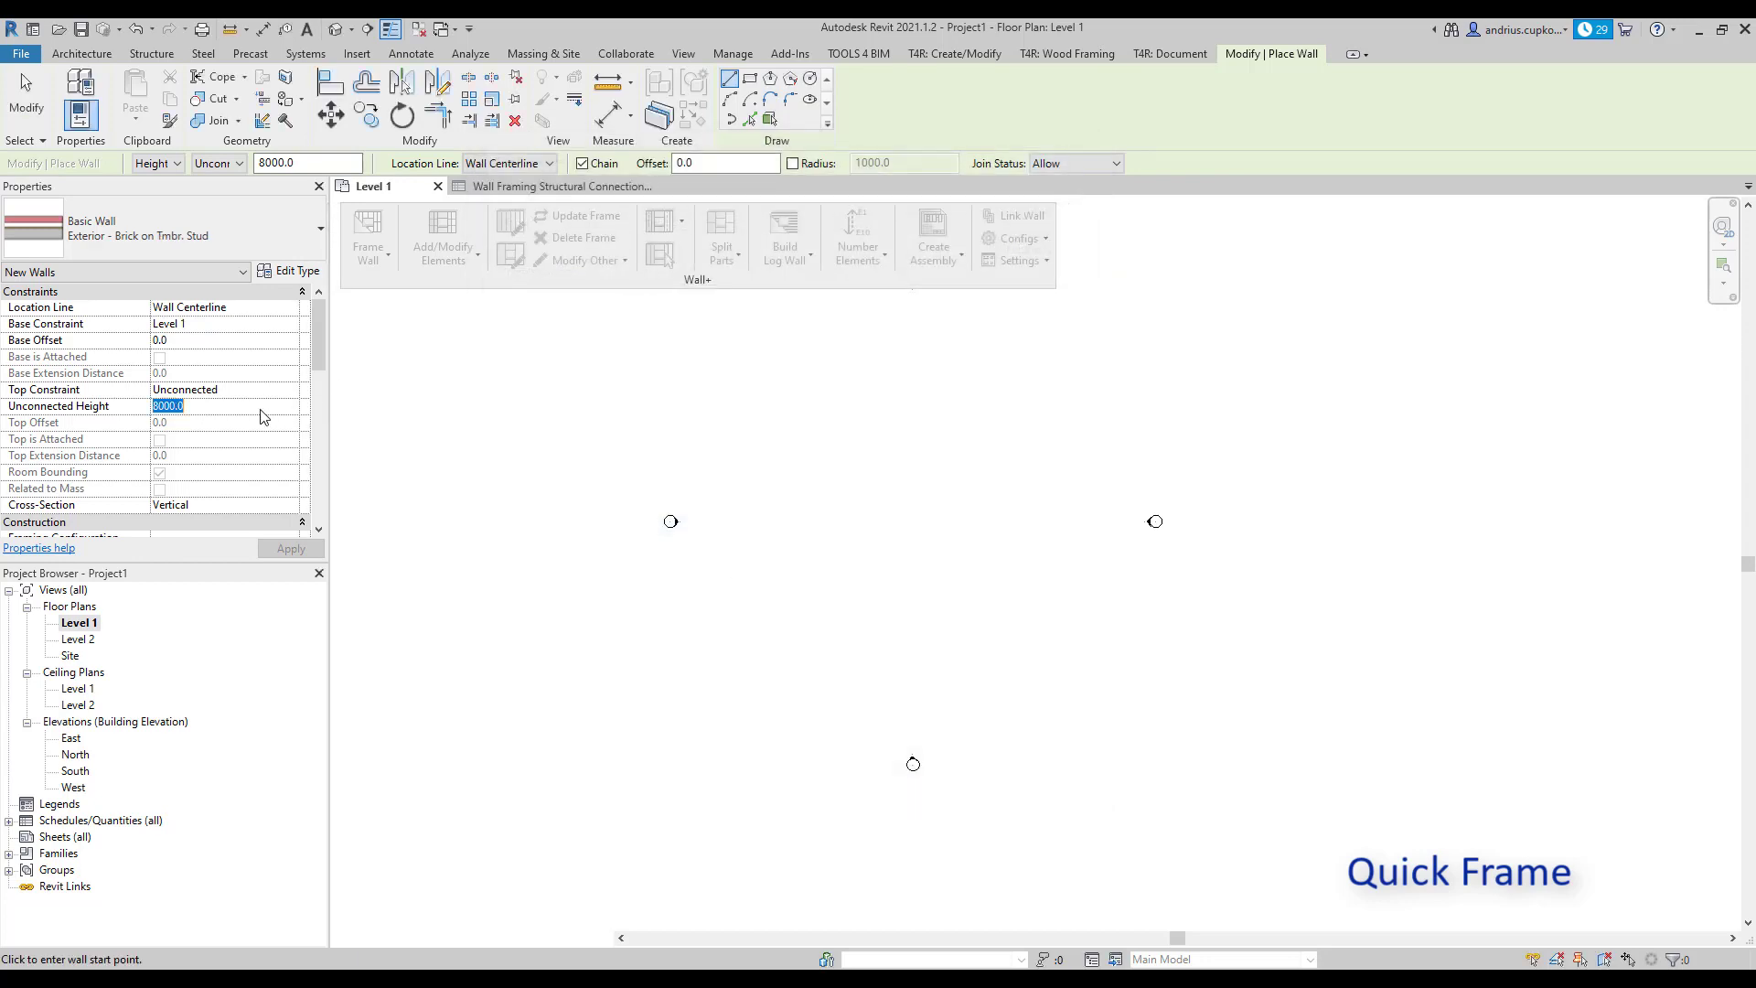
text(4000.0)
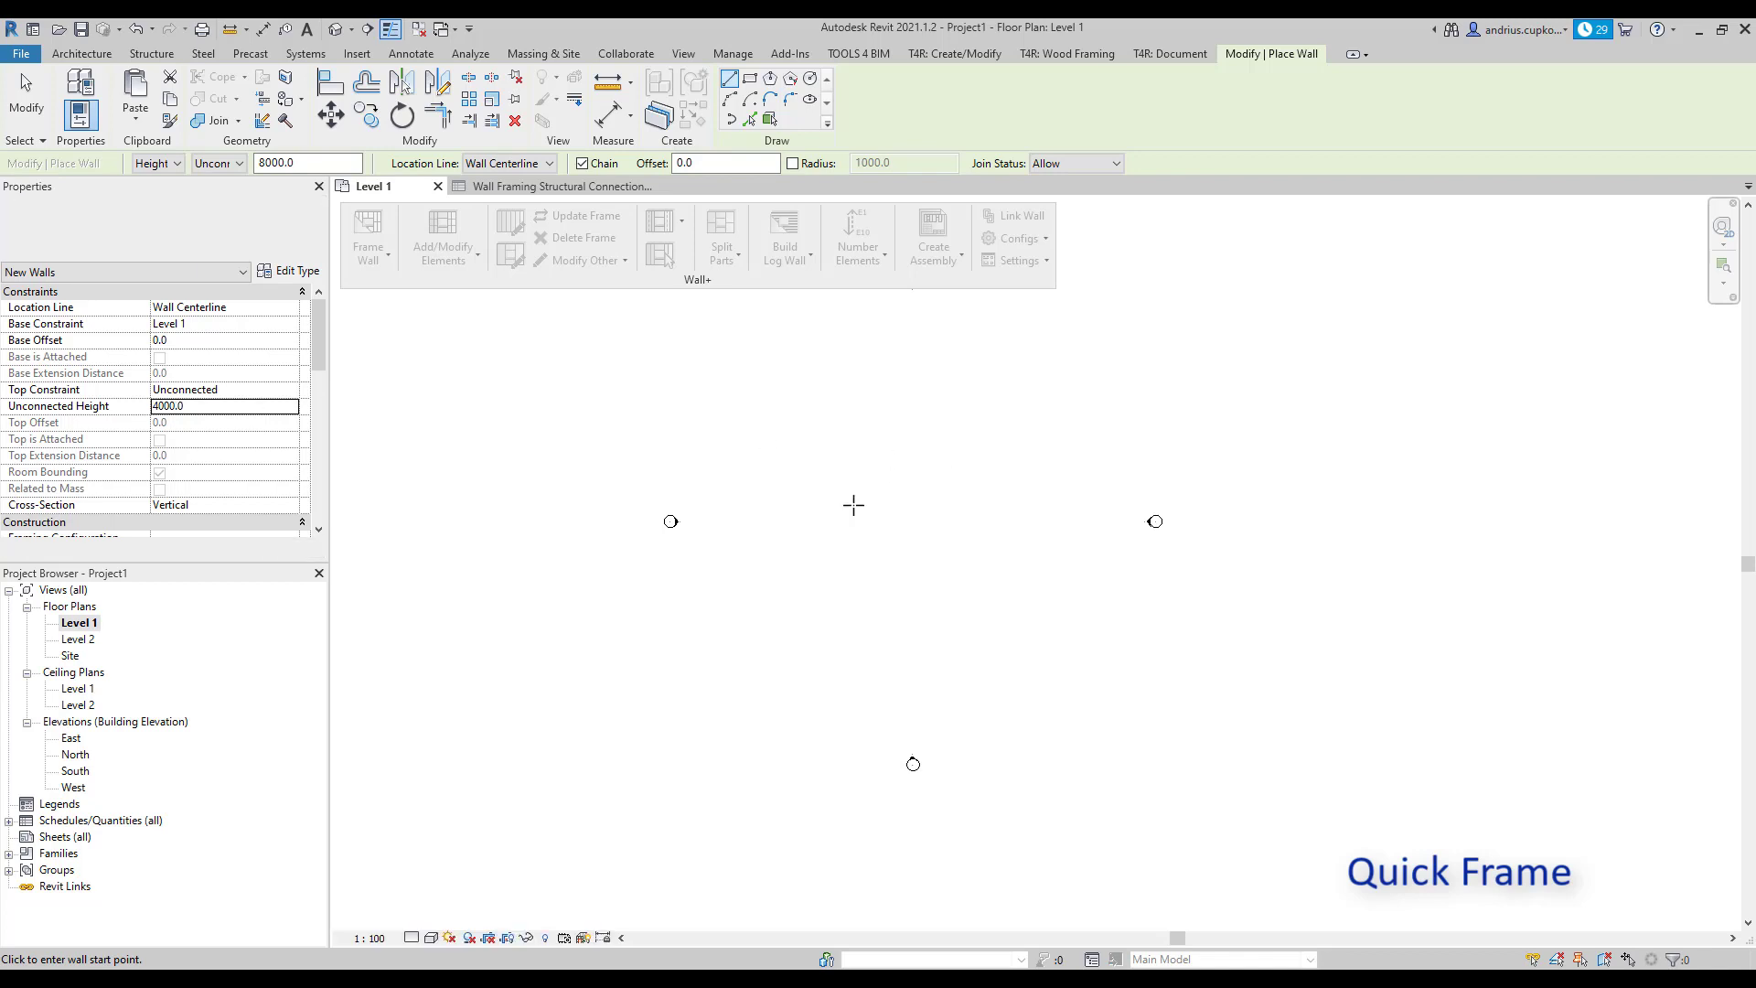
scroll(863, 515, up, 2)
scroll(864, 515, up, 2)
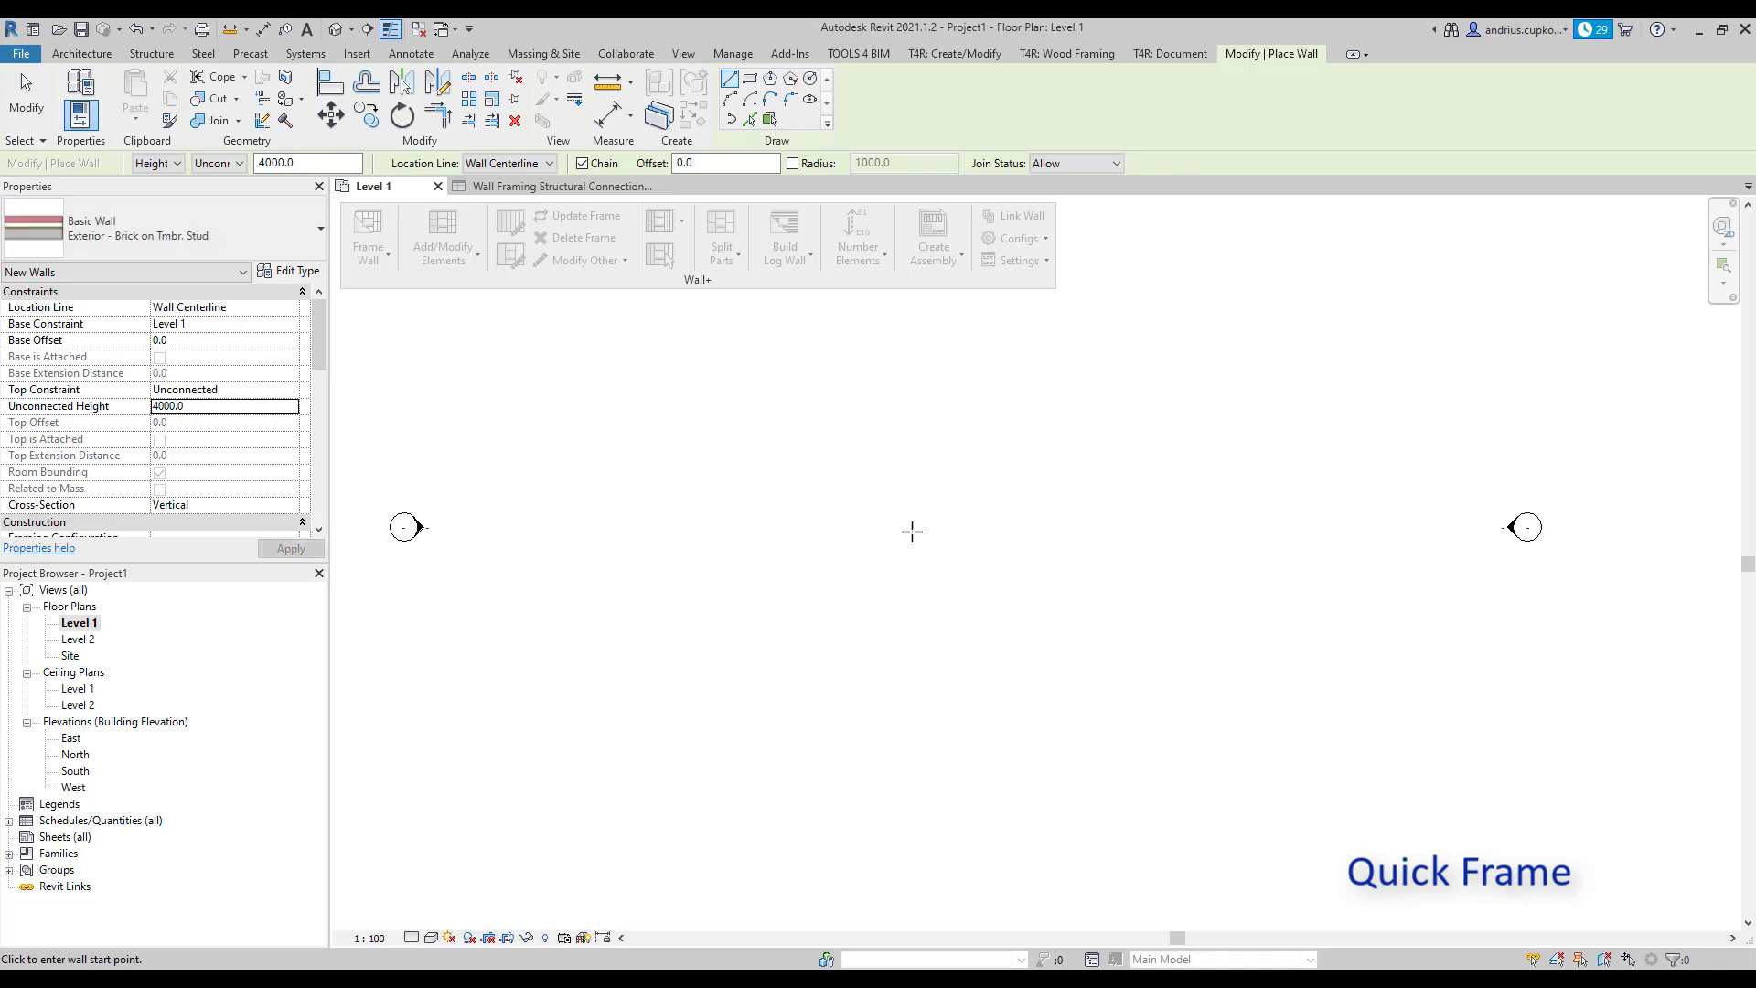
click(835, 523)
scroll(1101, 540, up, 2)
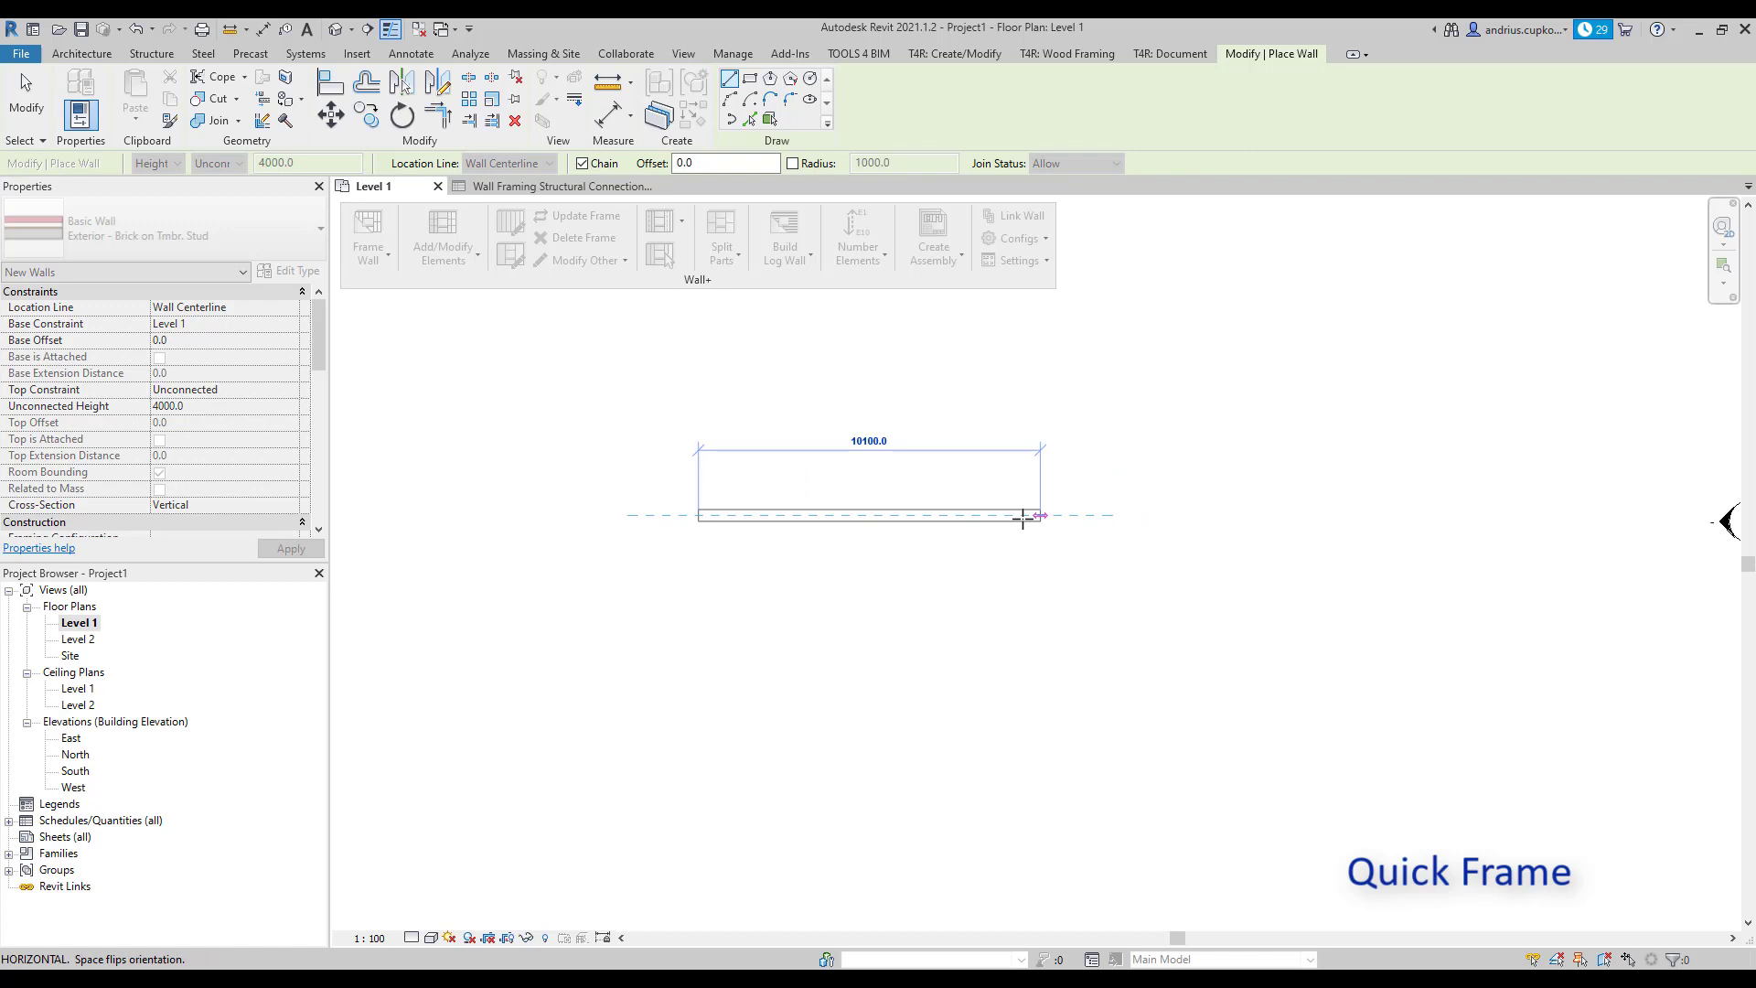
scroll(1067, 515, up, 1)
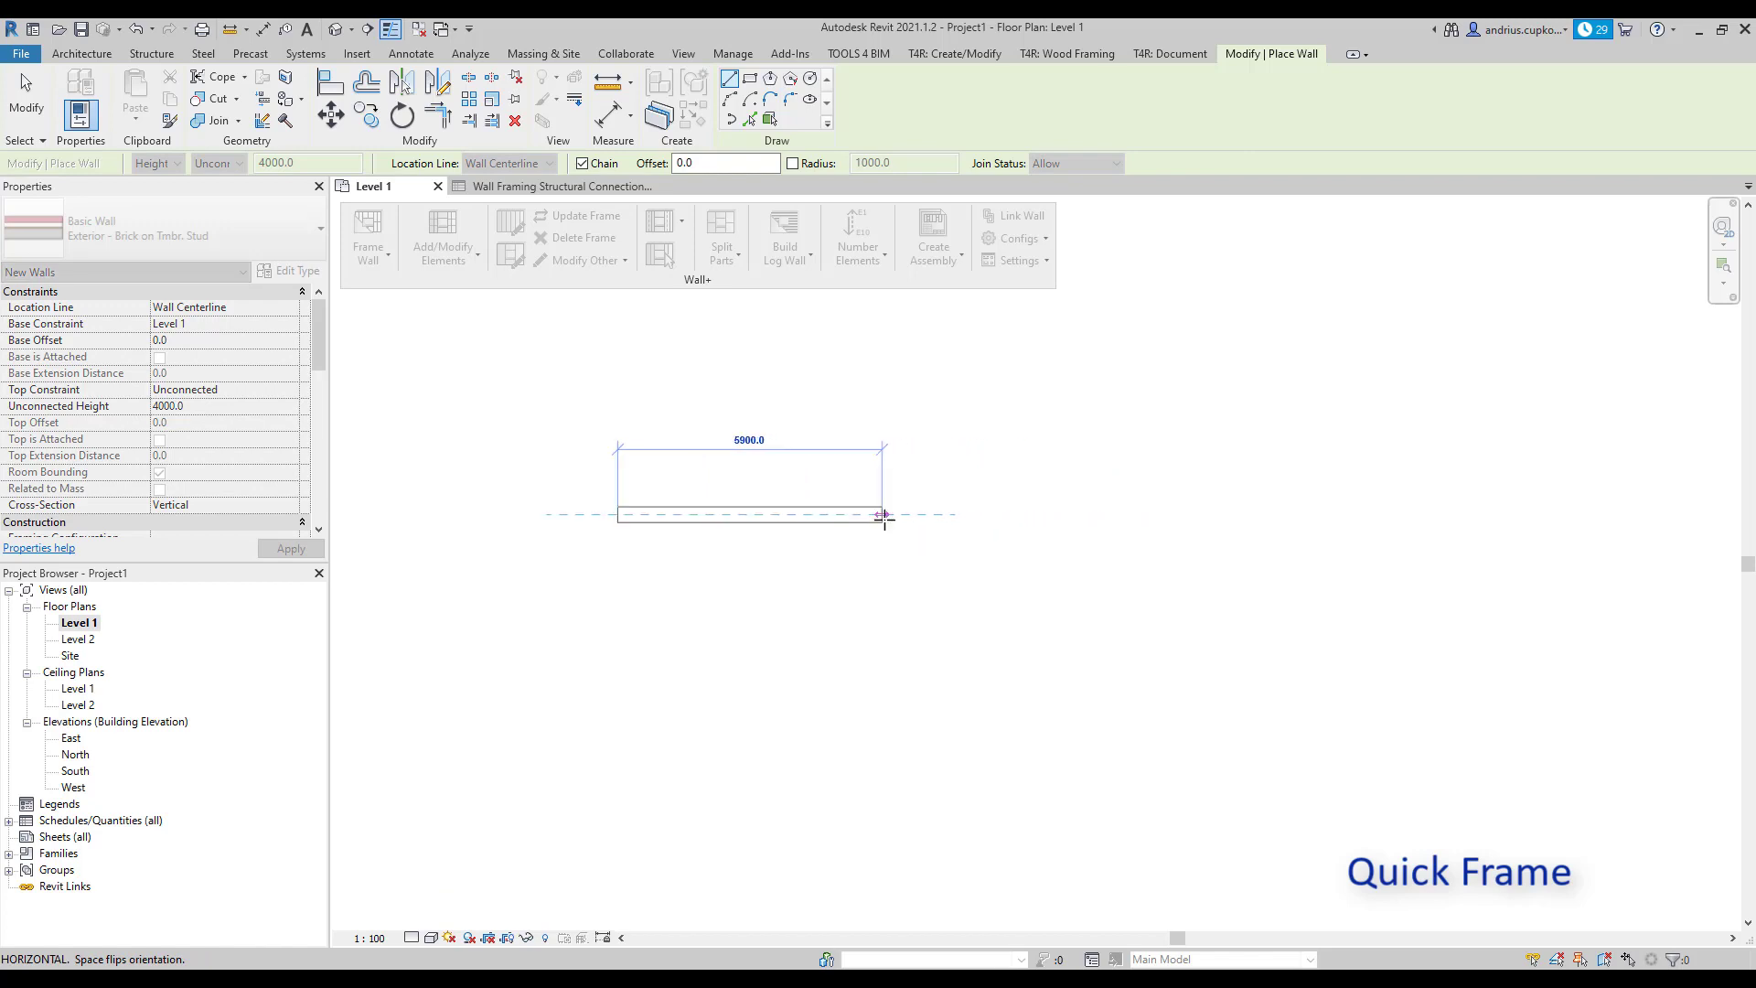
click(886, 515)
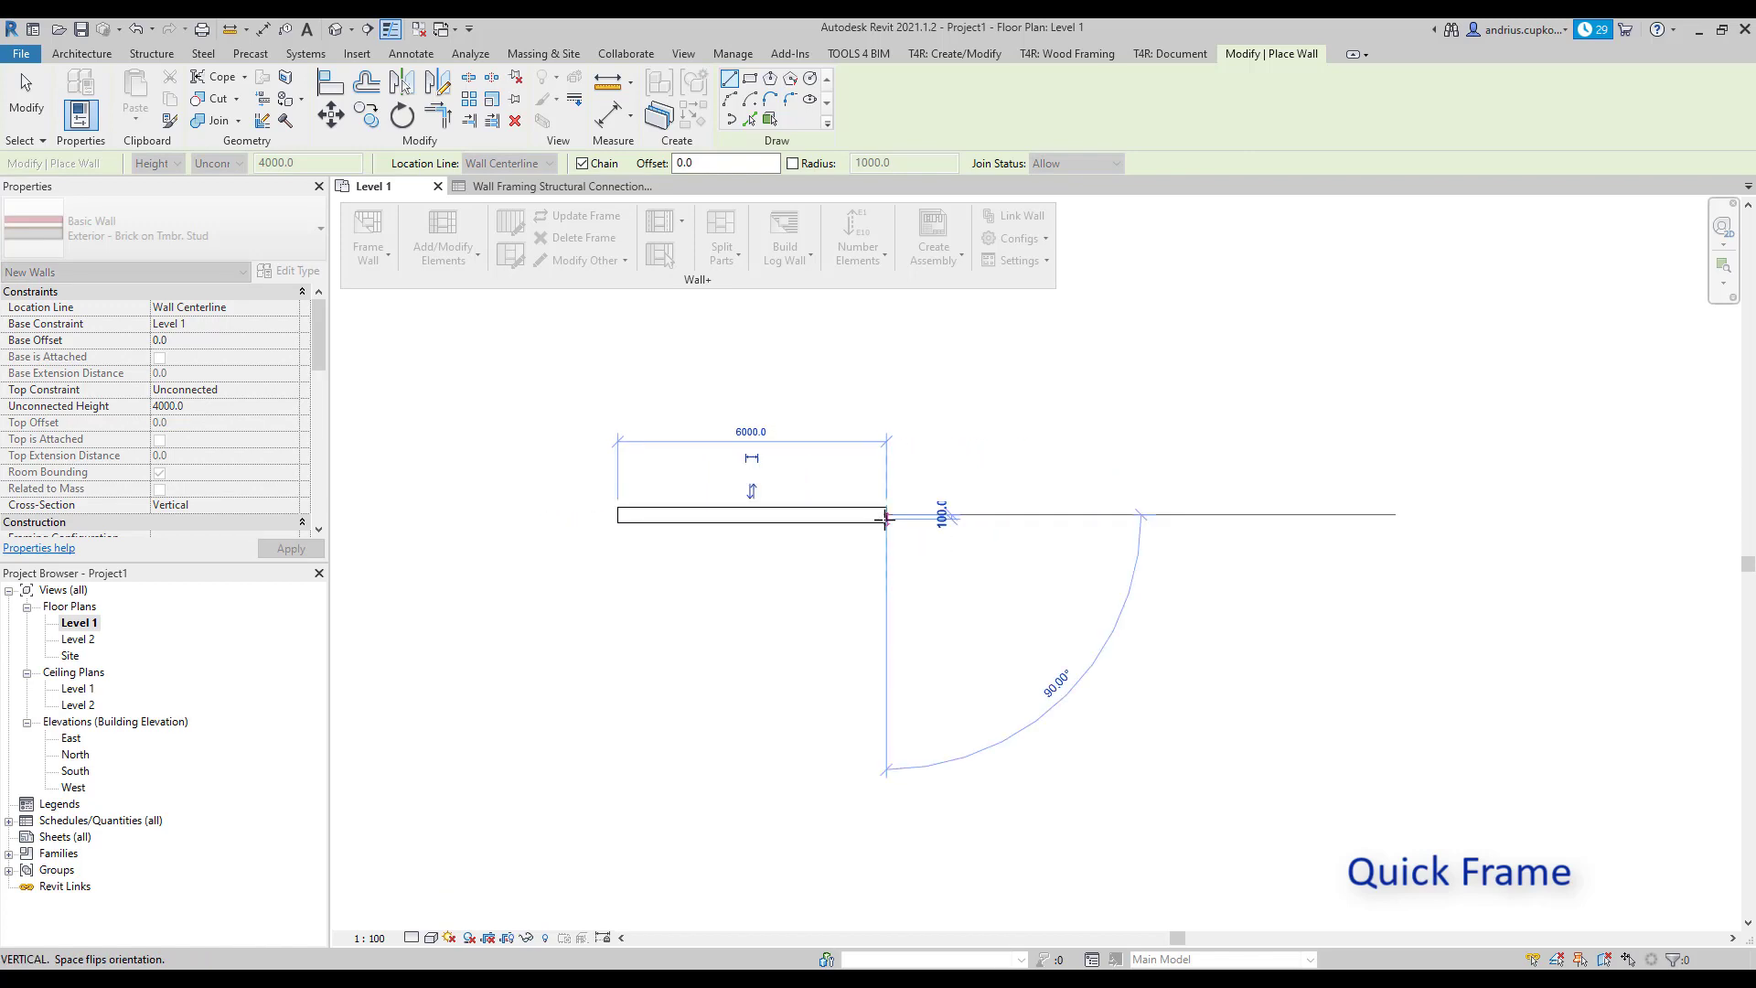
key(Escape)
key(Escape)
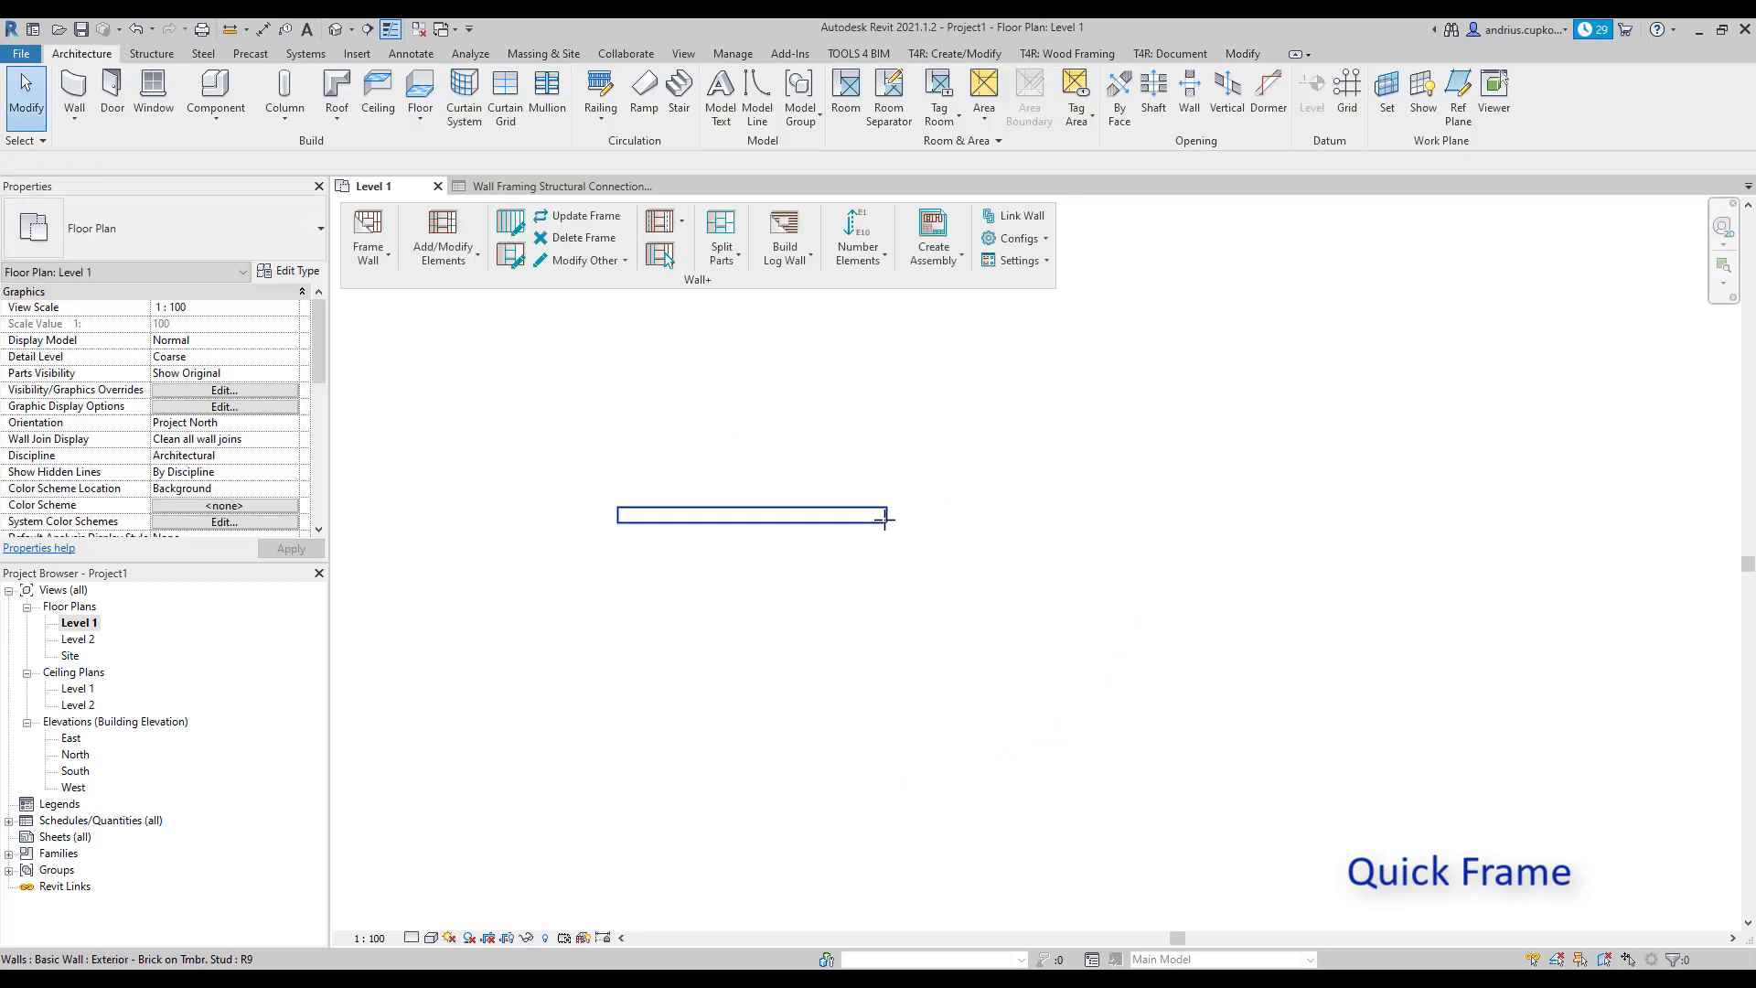
In the default 3D view, override the wall's surface transparency to 100 by element.
click(336, 28)
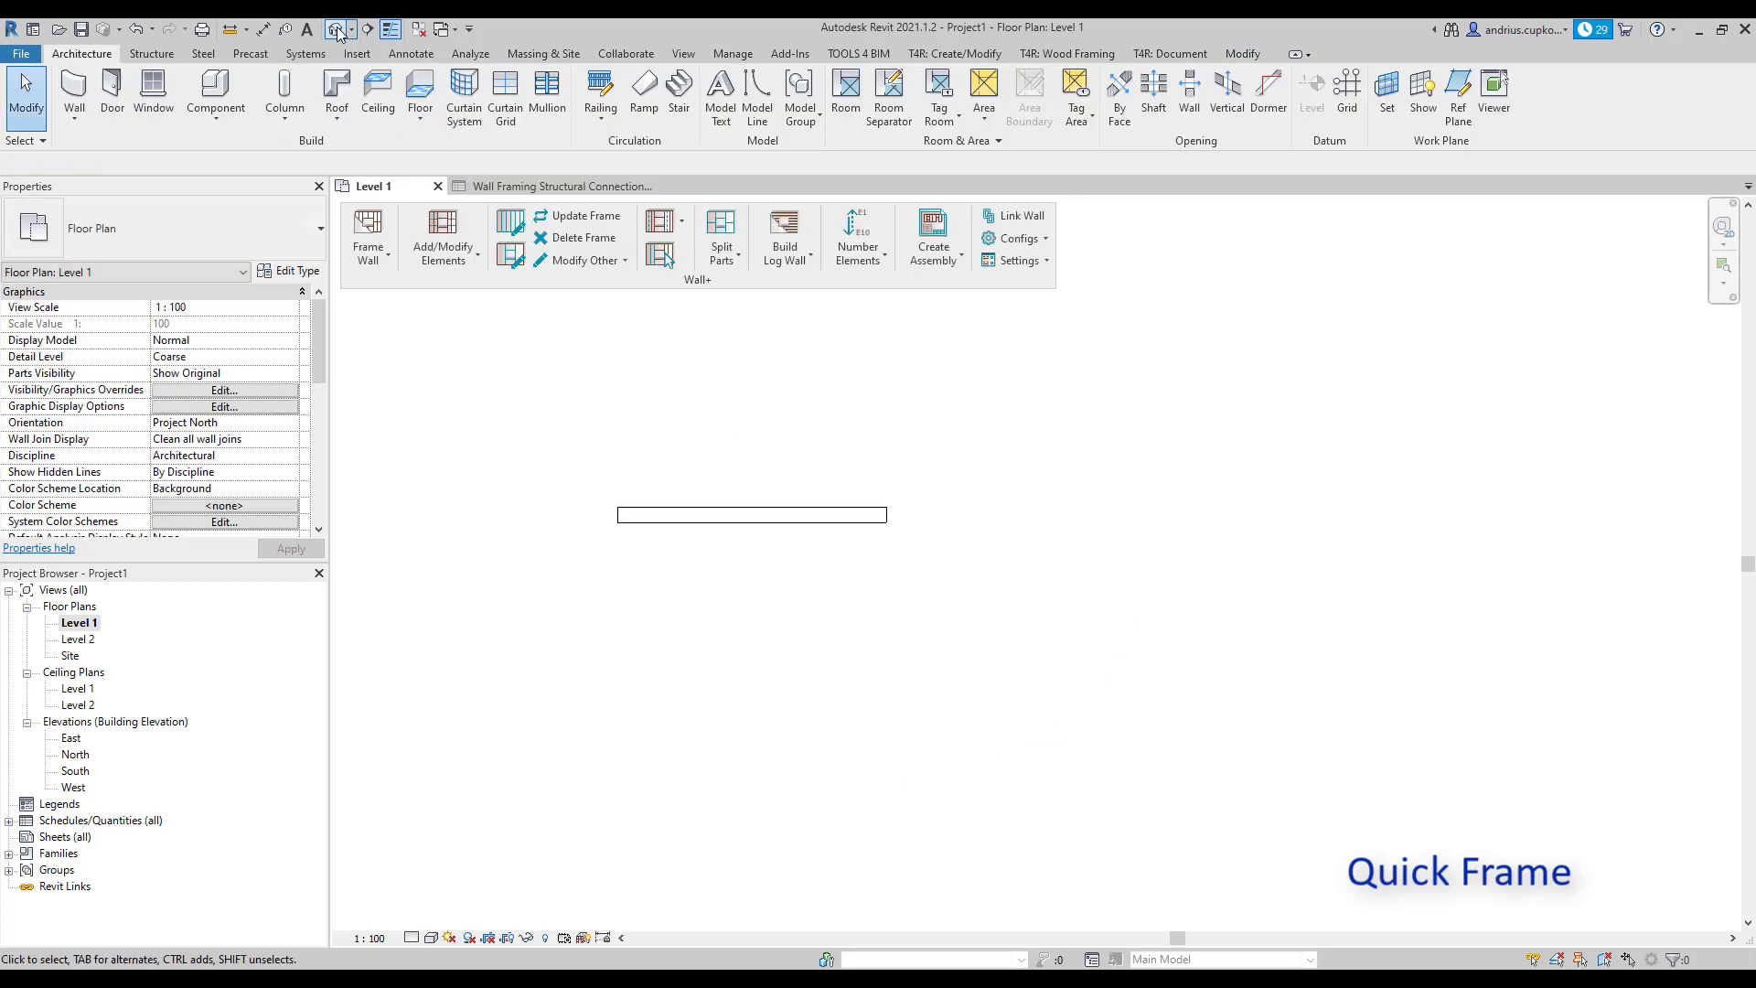
scroll(1003, 585, up, 5)
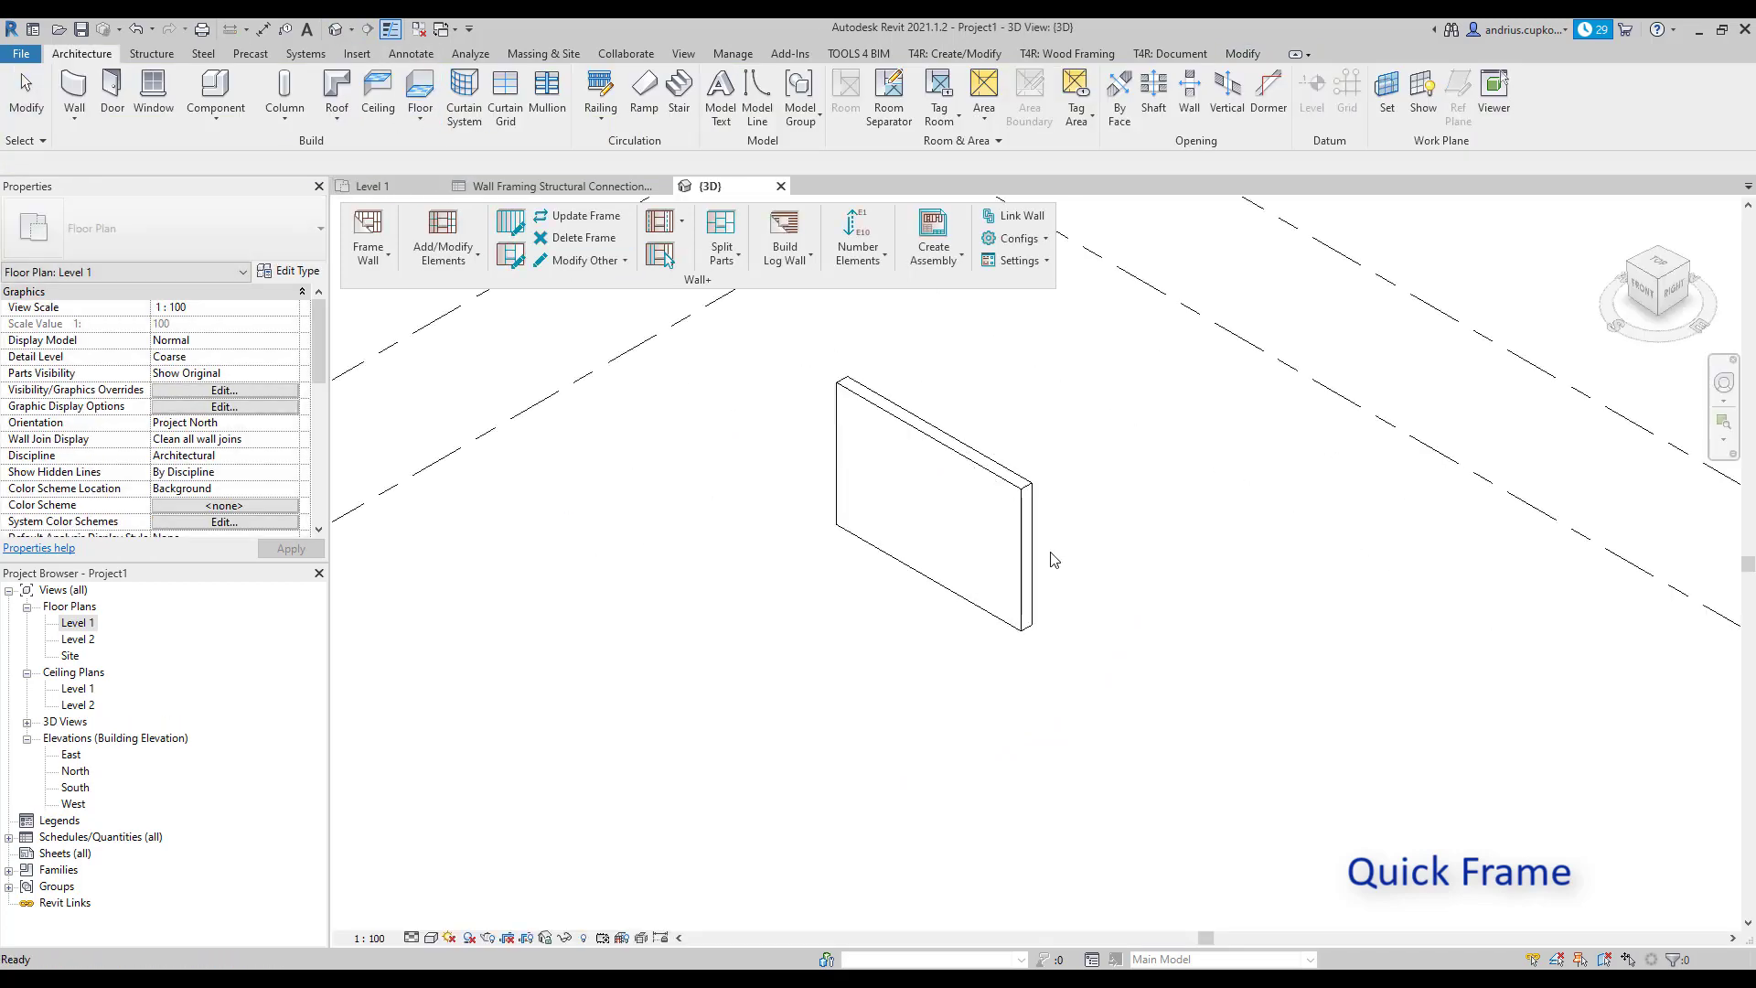
middle_drag(1052, 561, 1095, 546)
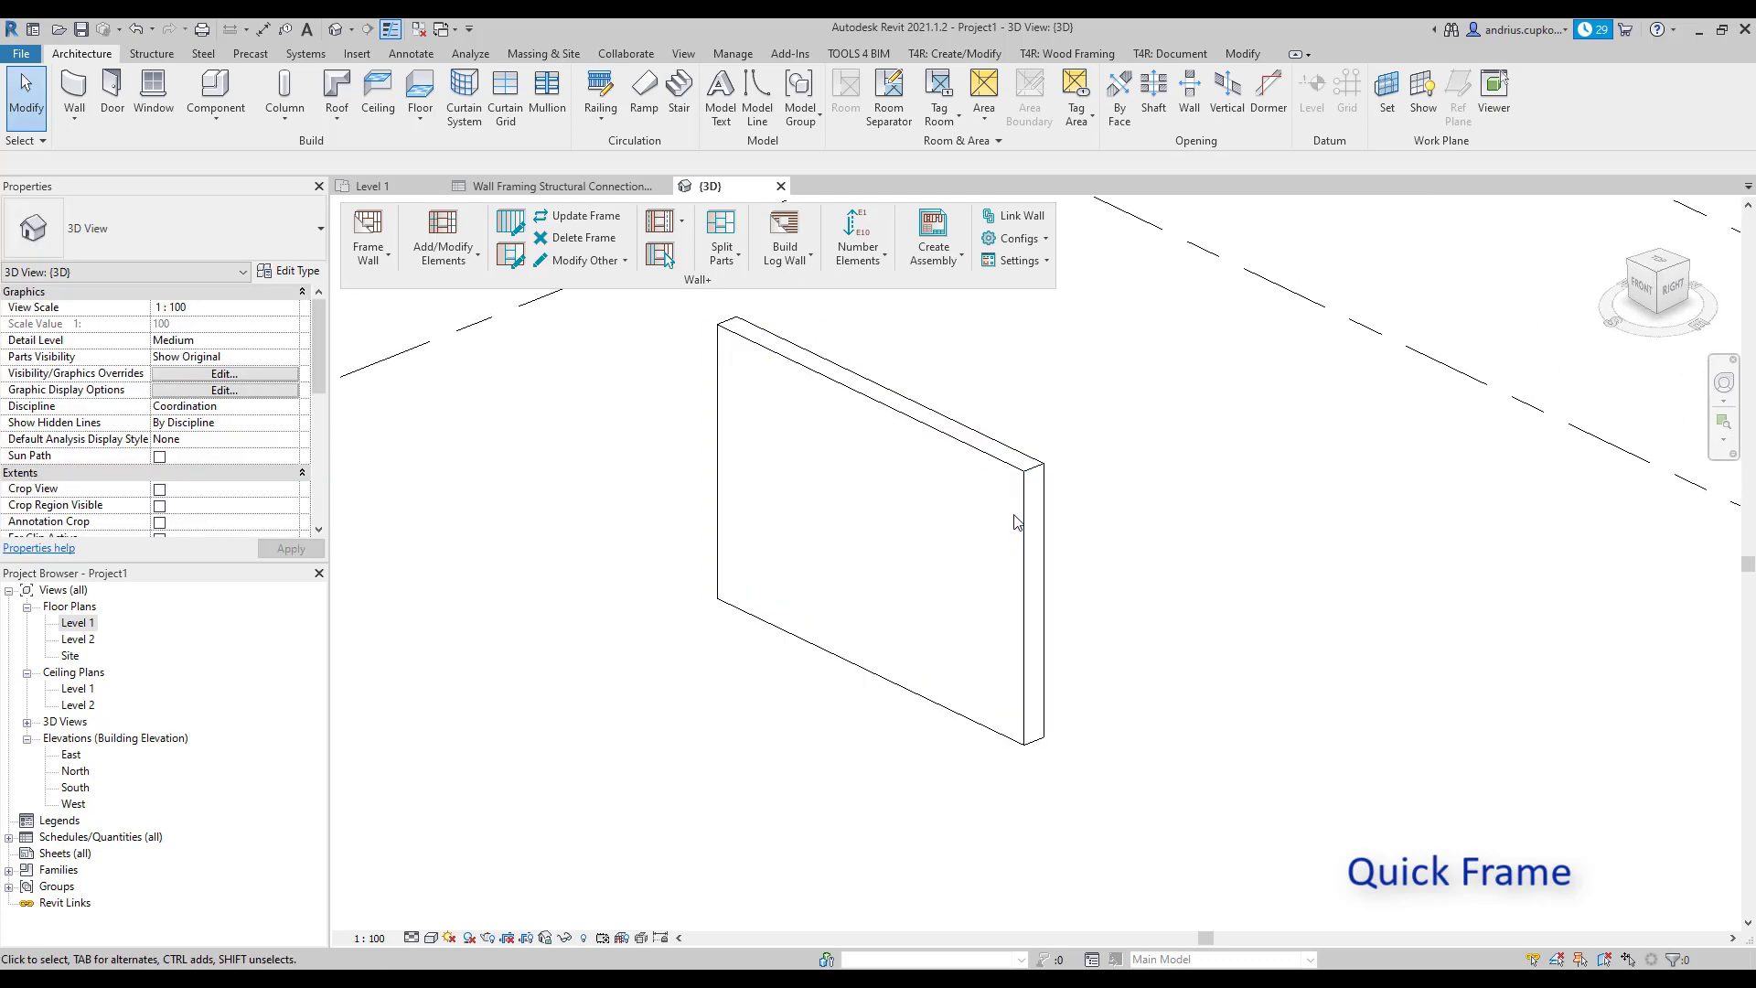
click(1025, 471)
right_click(1021, 466)
mouse_move(1151, 626)
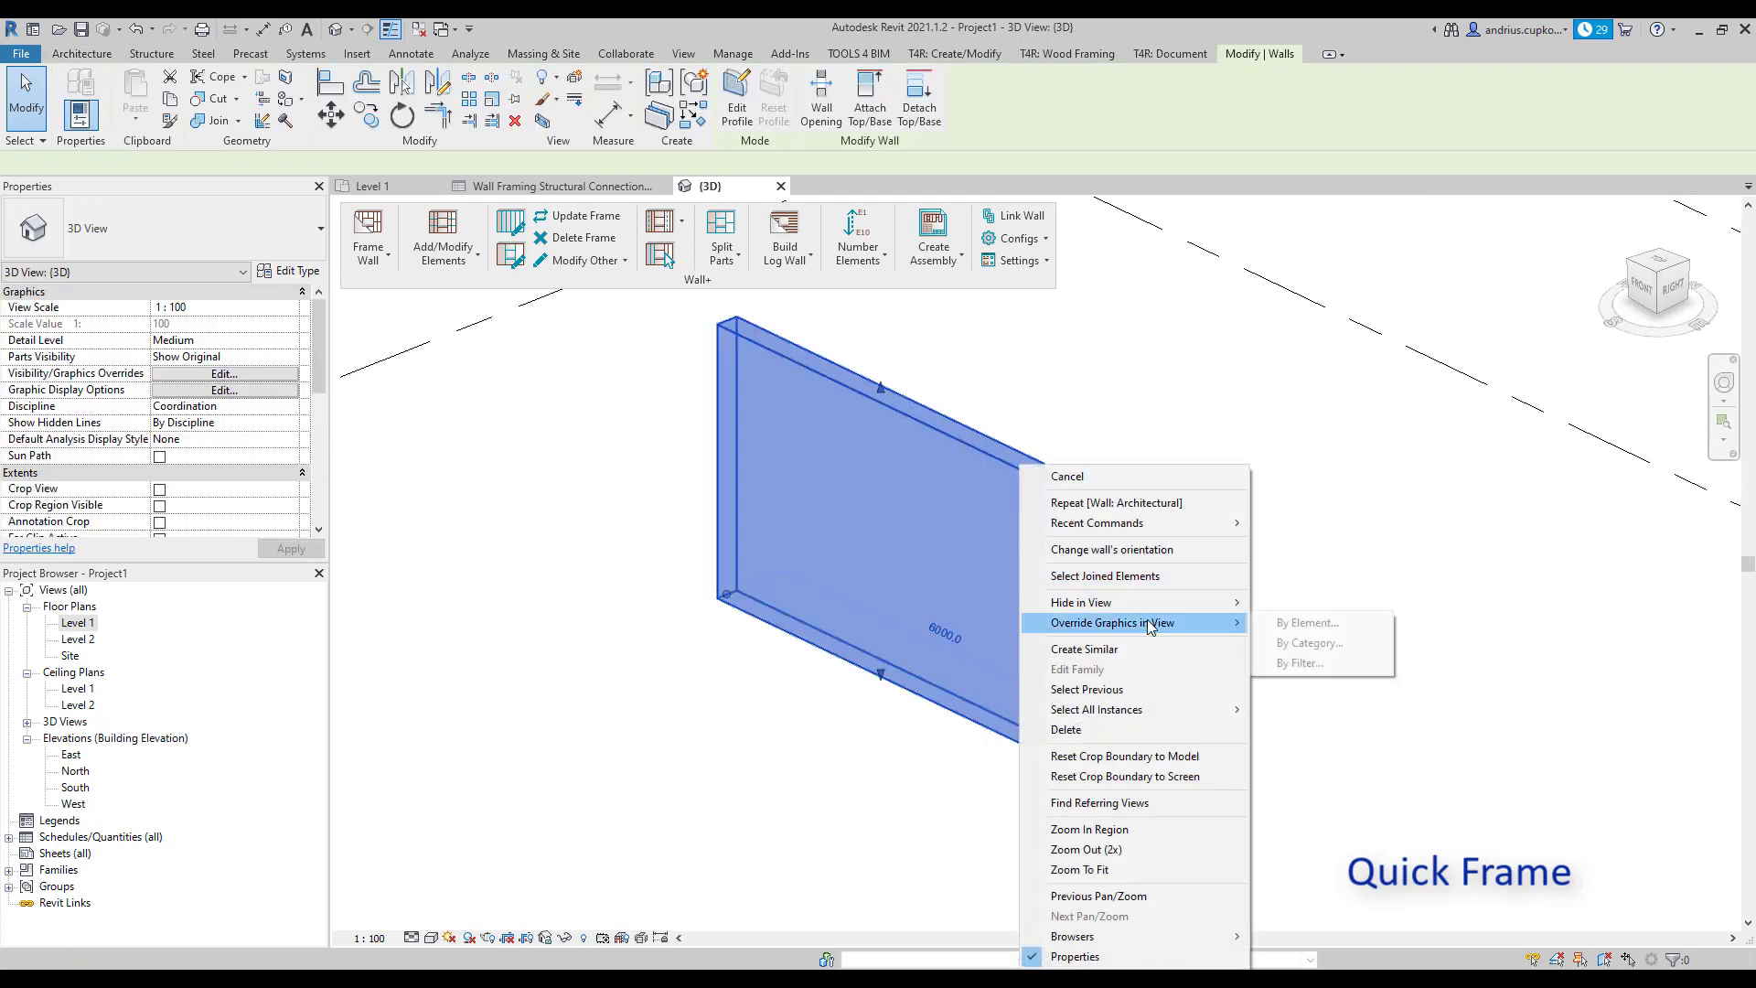
click(1262, 625)
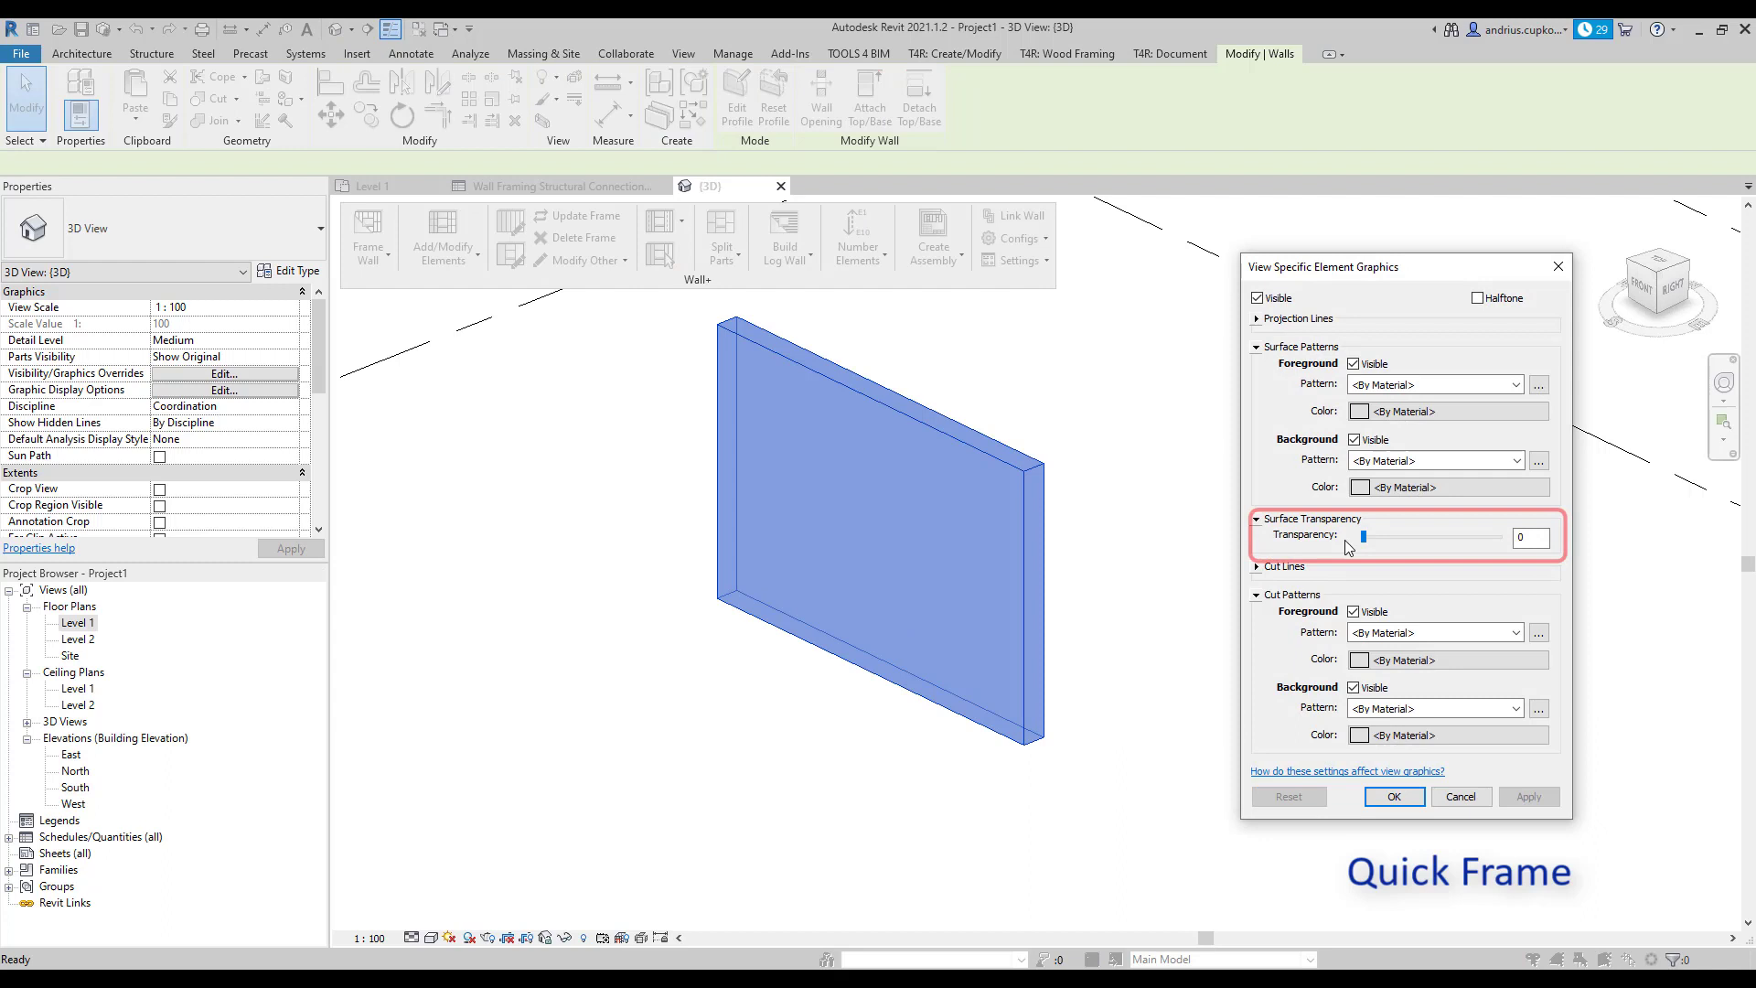
drag(1363, 537, 1500, 540)
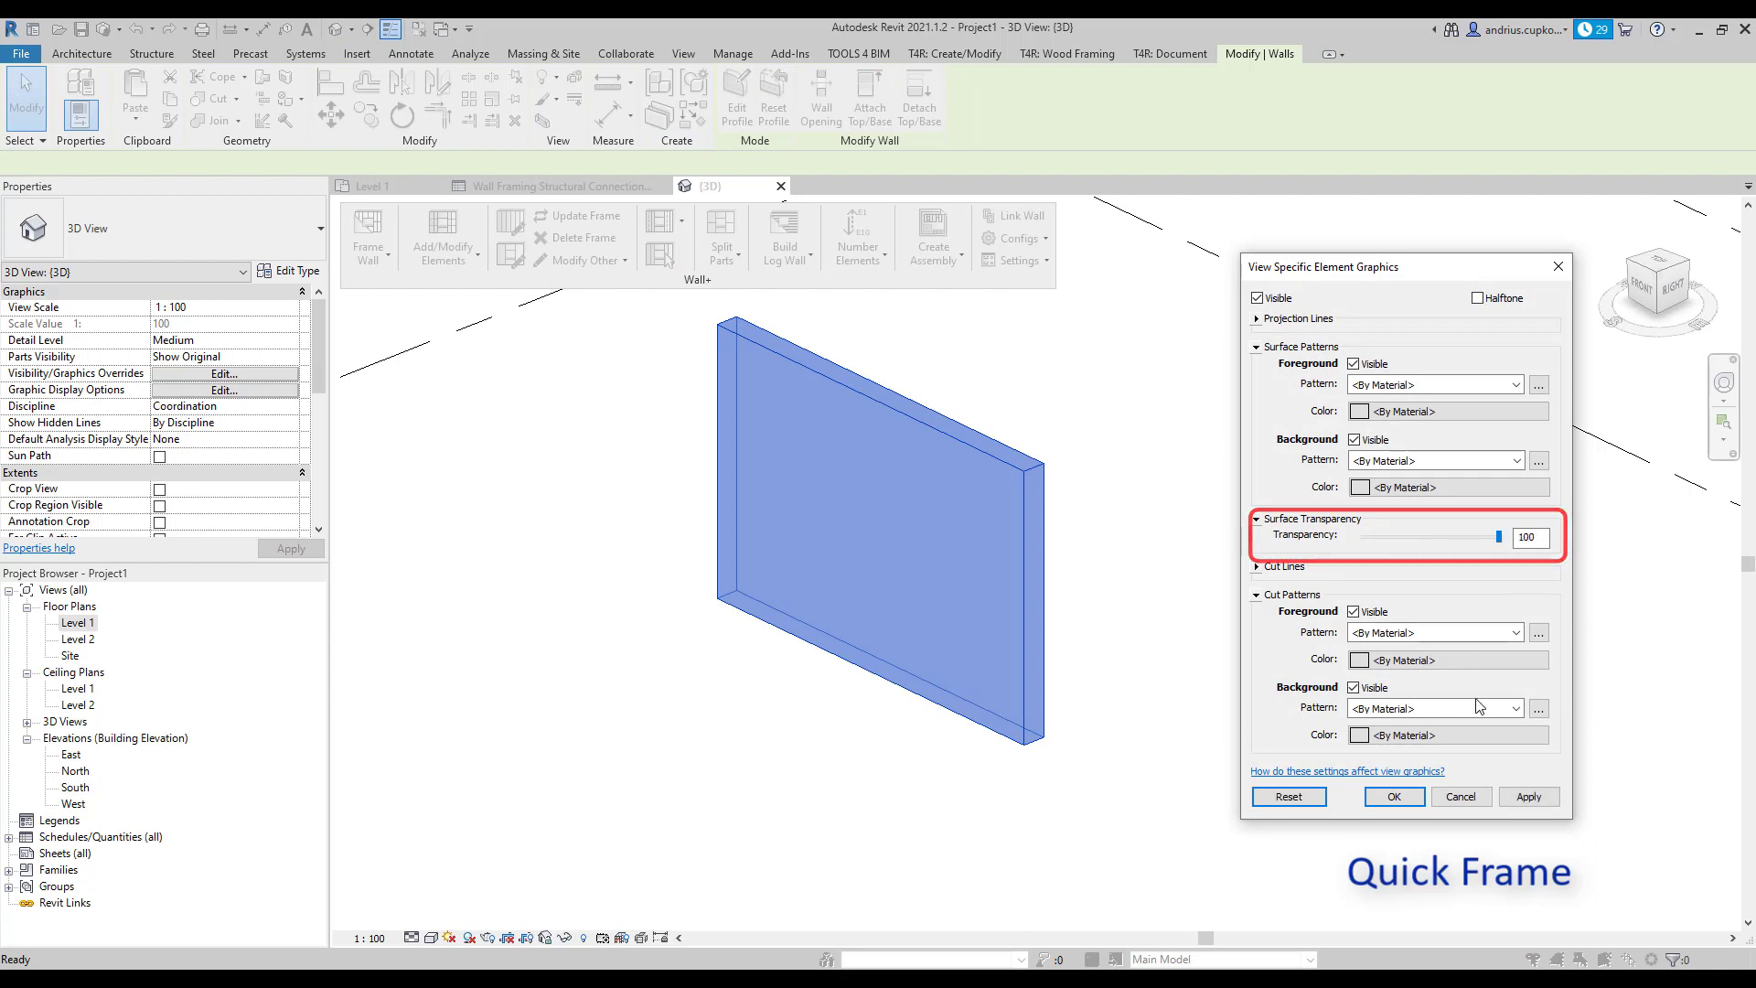
click(1400, 794)
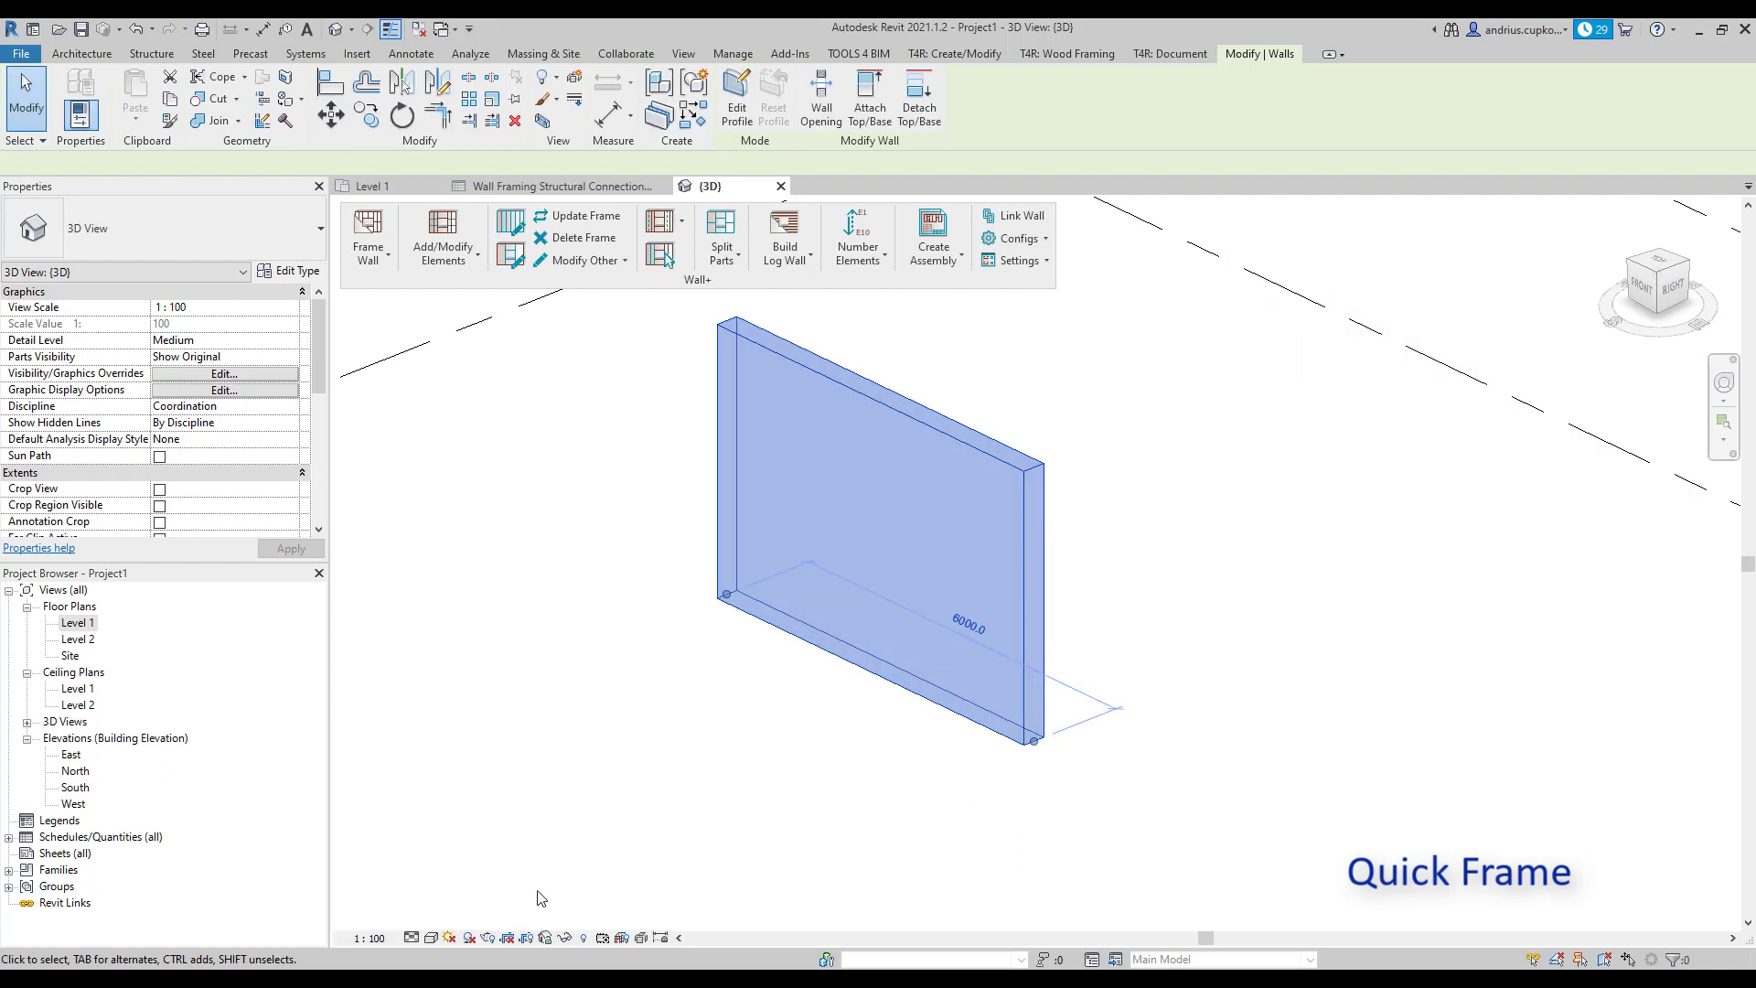
Switch the 3D view to the Shaded visual style and deselect the wall.
click(437, 938)
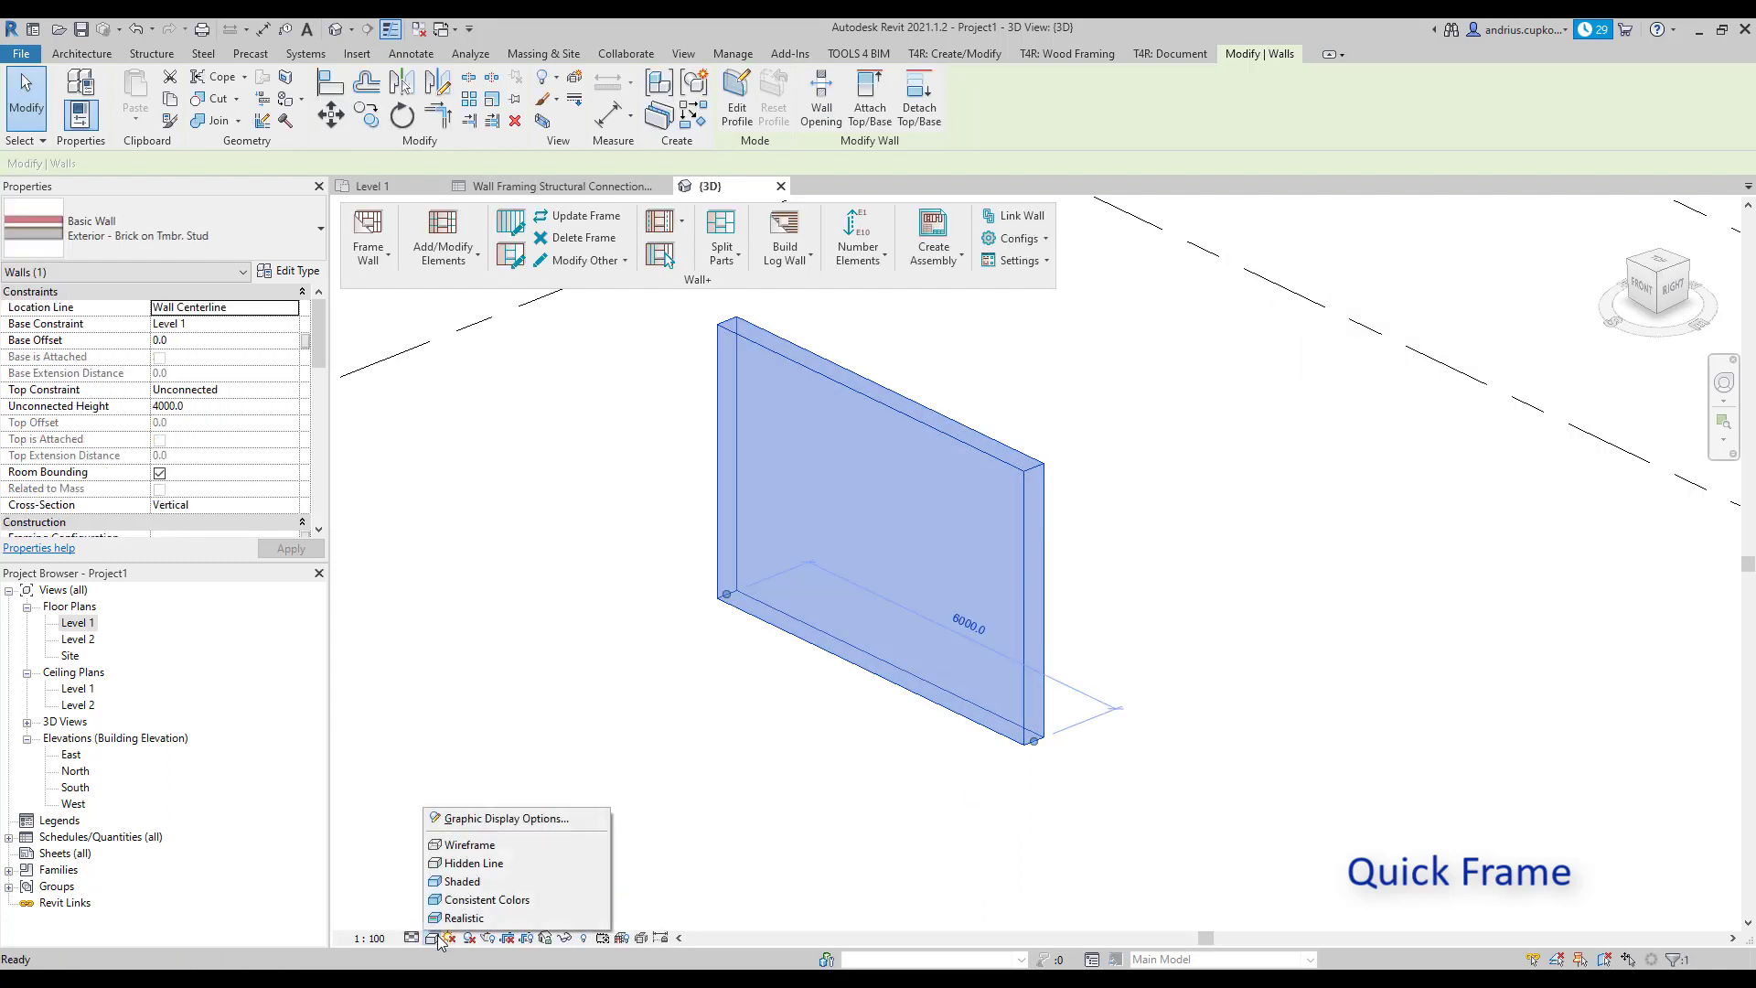
click(462, 881)
click(700, 803)
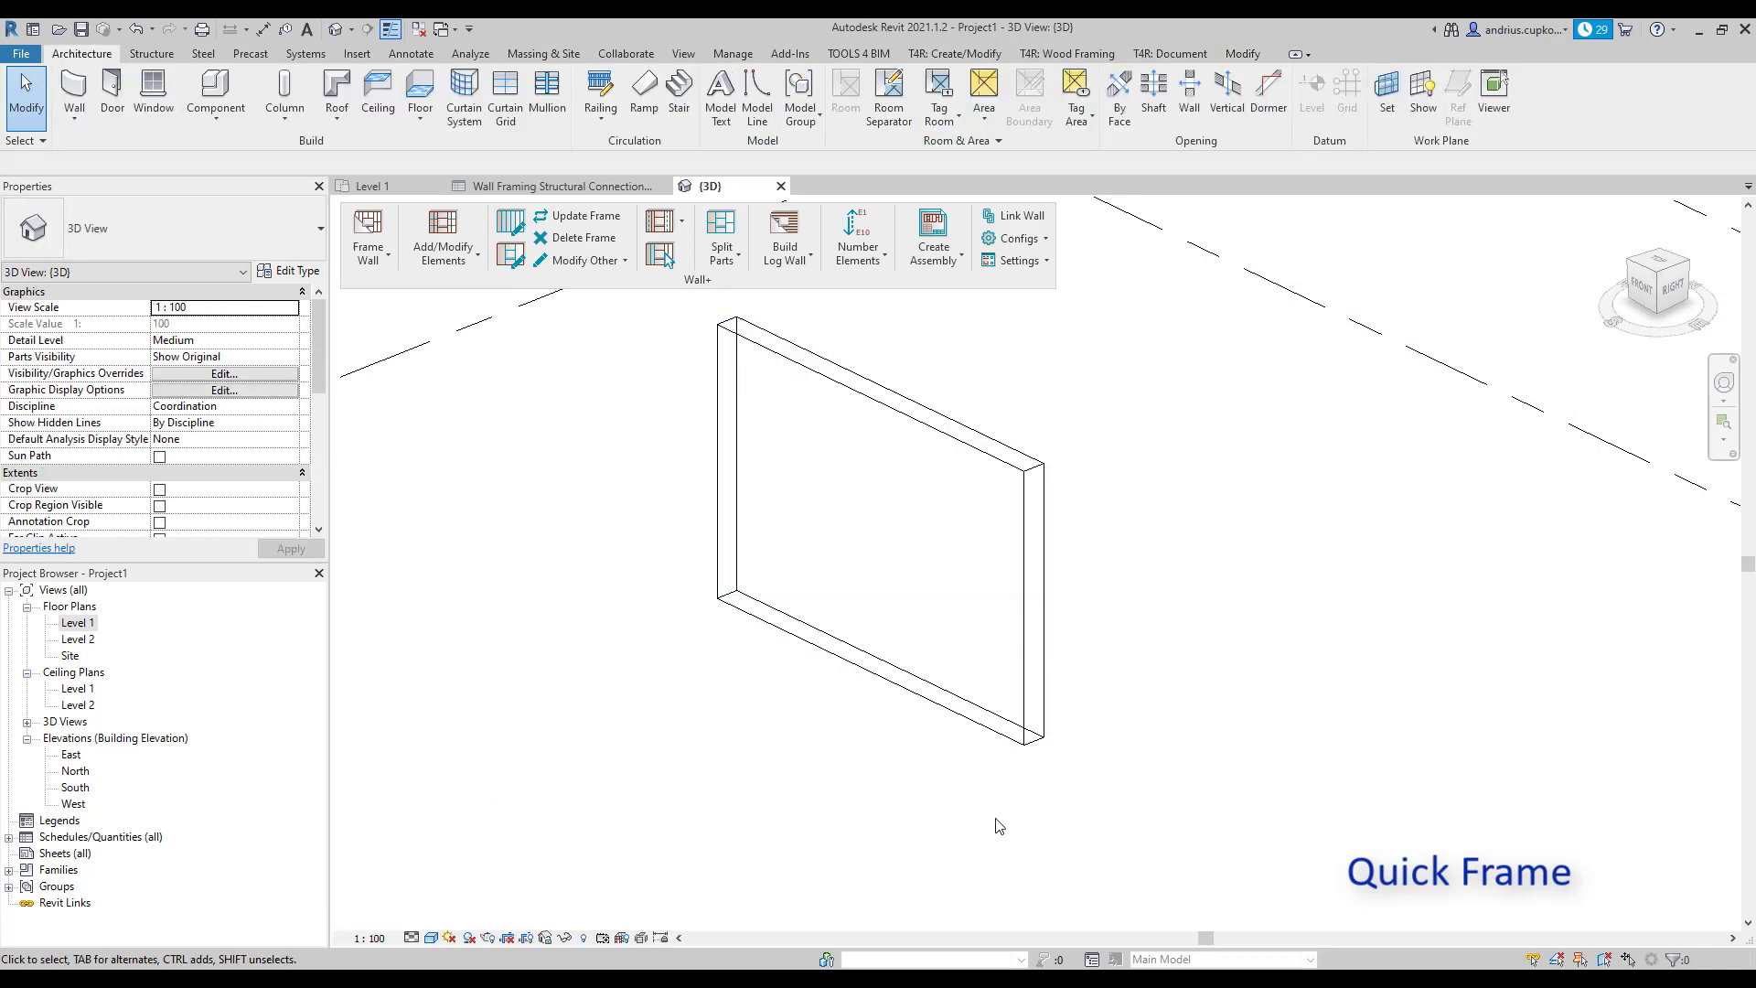
Frame the selected wall with Wall+ Frame Wall using the 'Frame' configuration.
click(1032, 587)
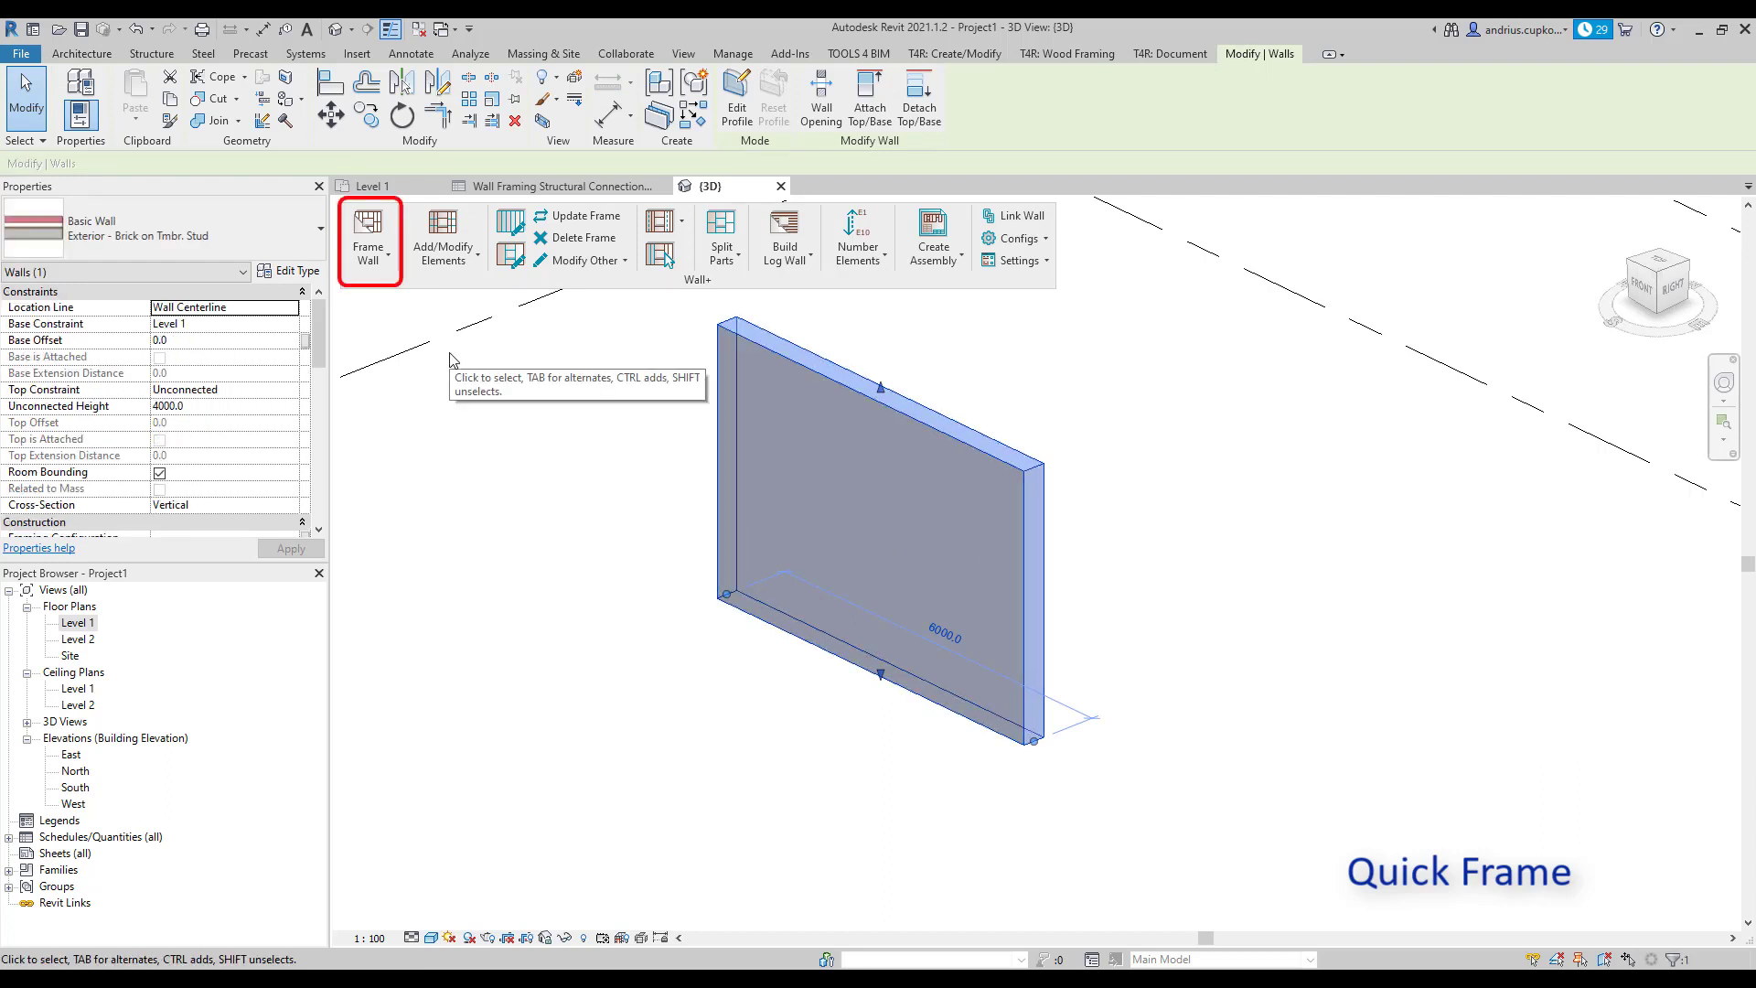
click(369, 233)
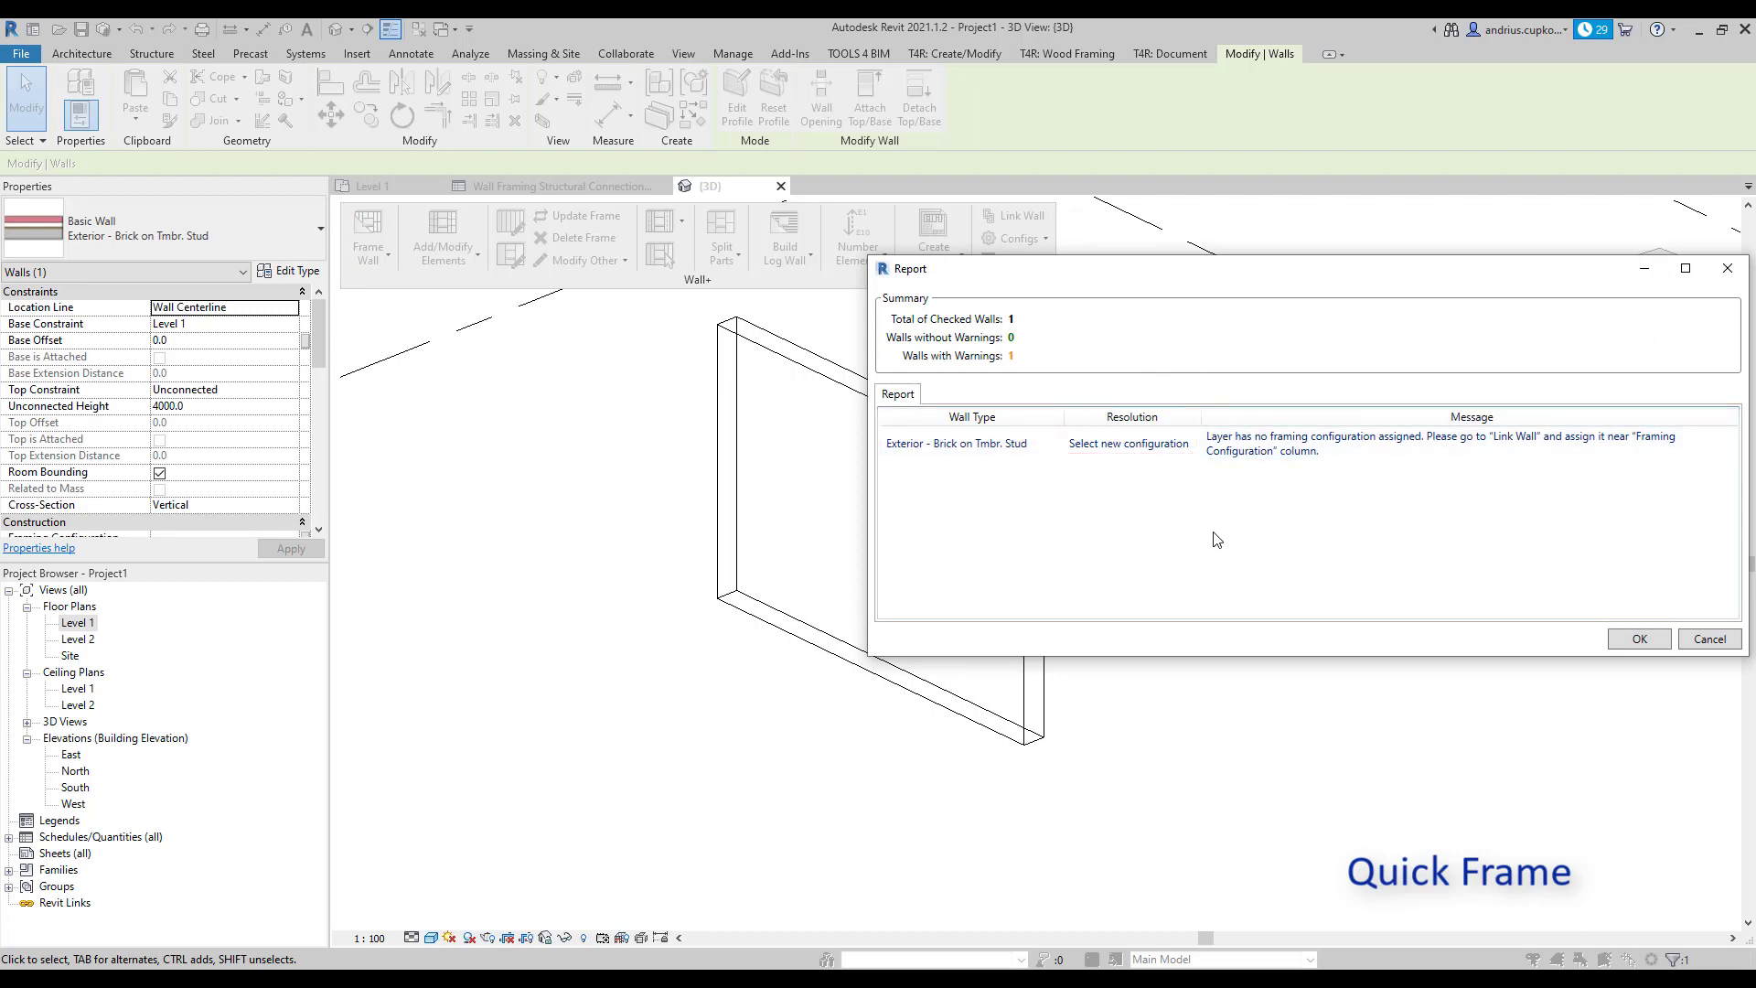
click(1639, 640)
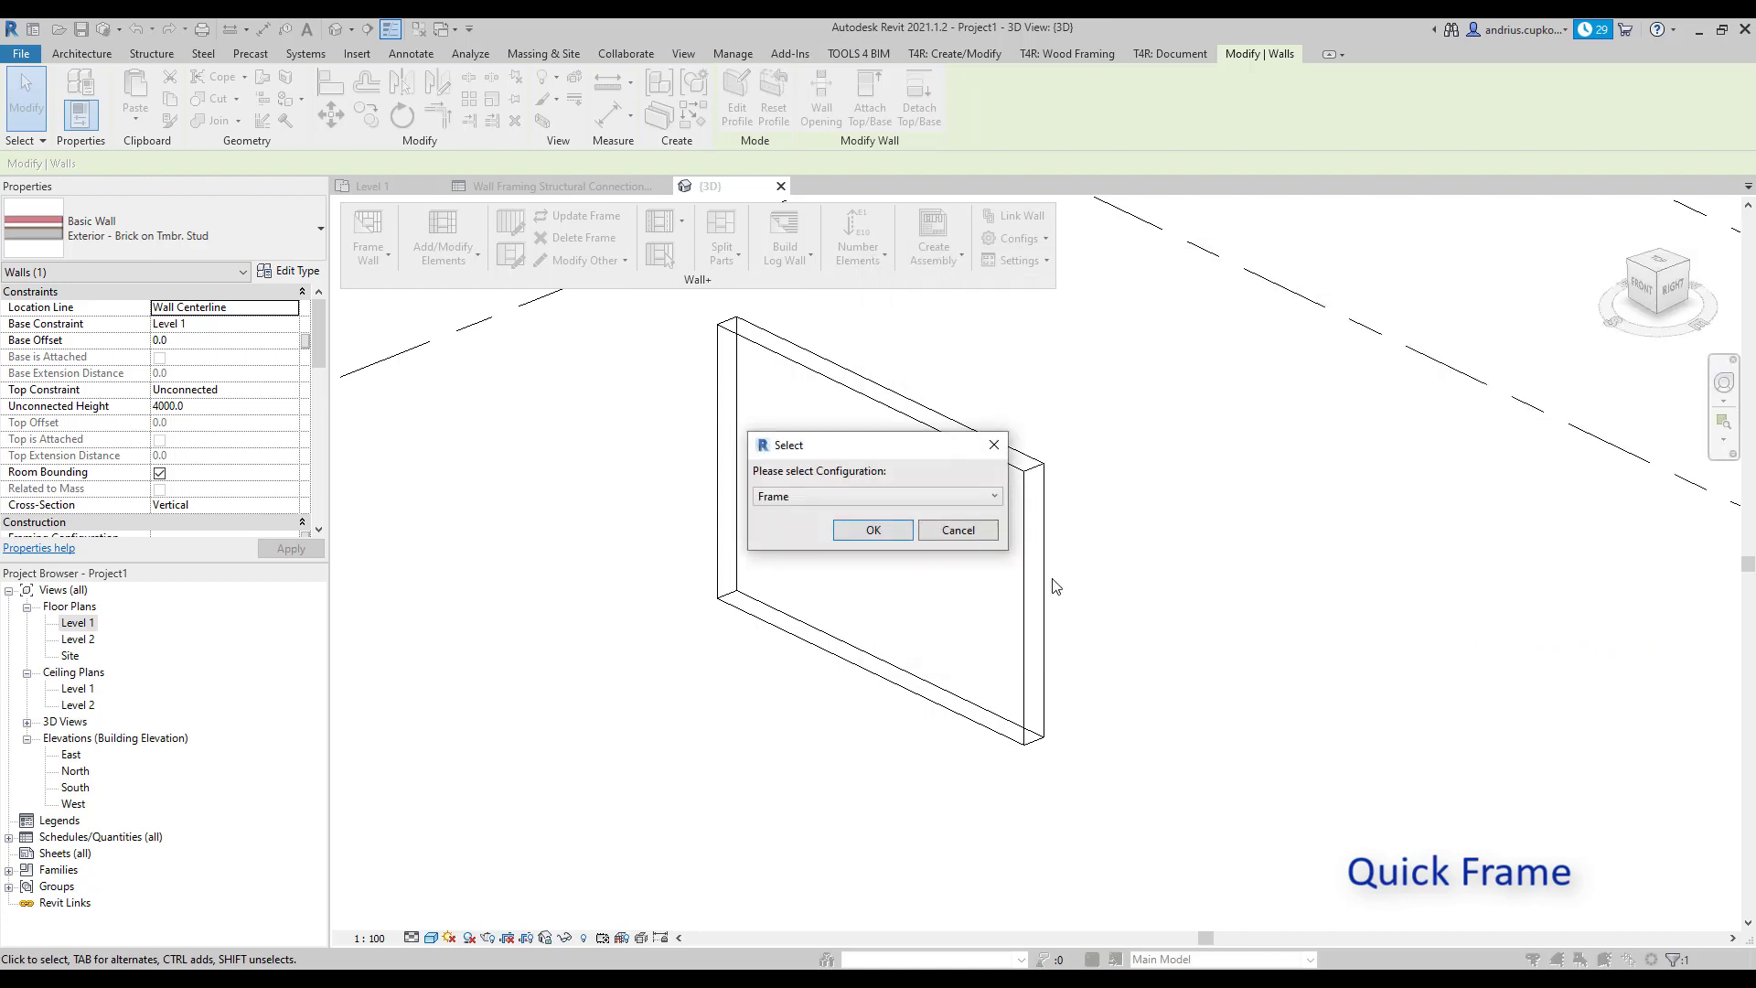
click(874, 502)
click(869, 497)
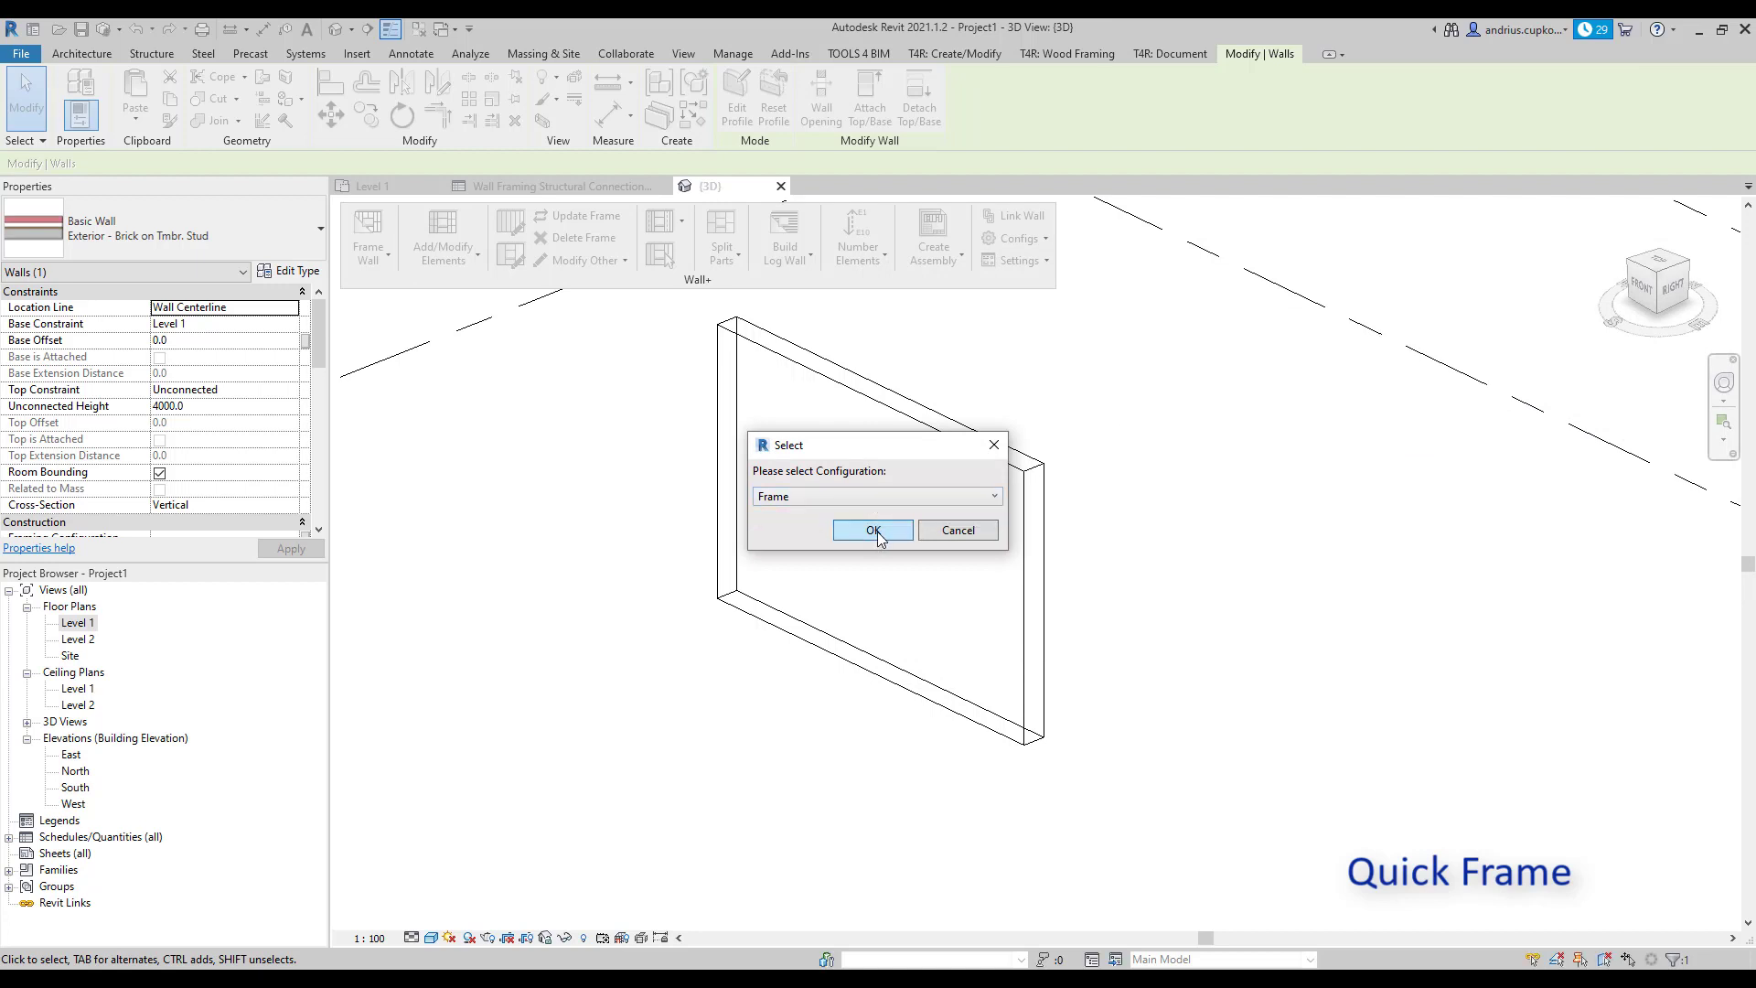
click(873, 530)
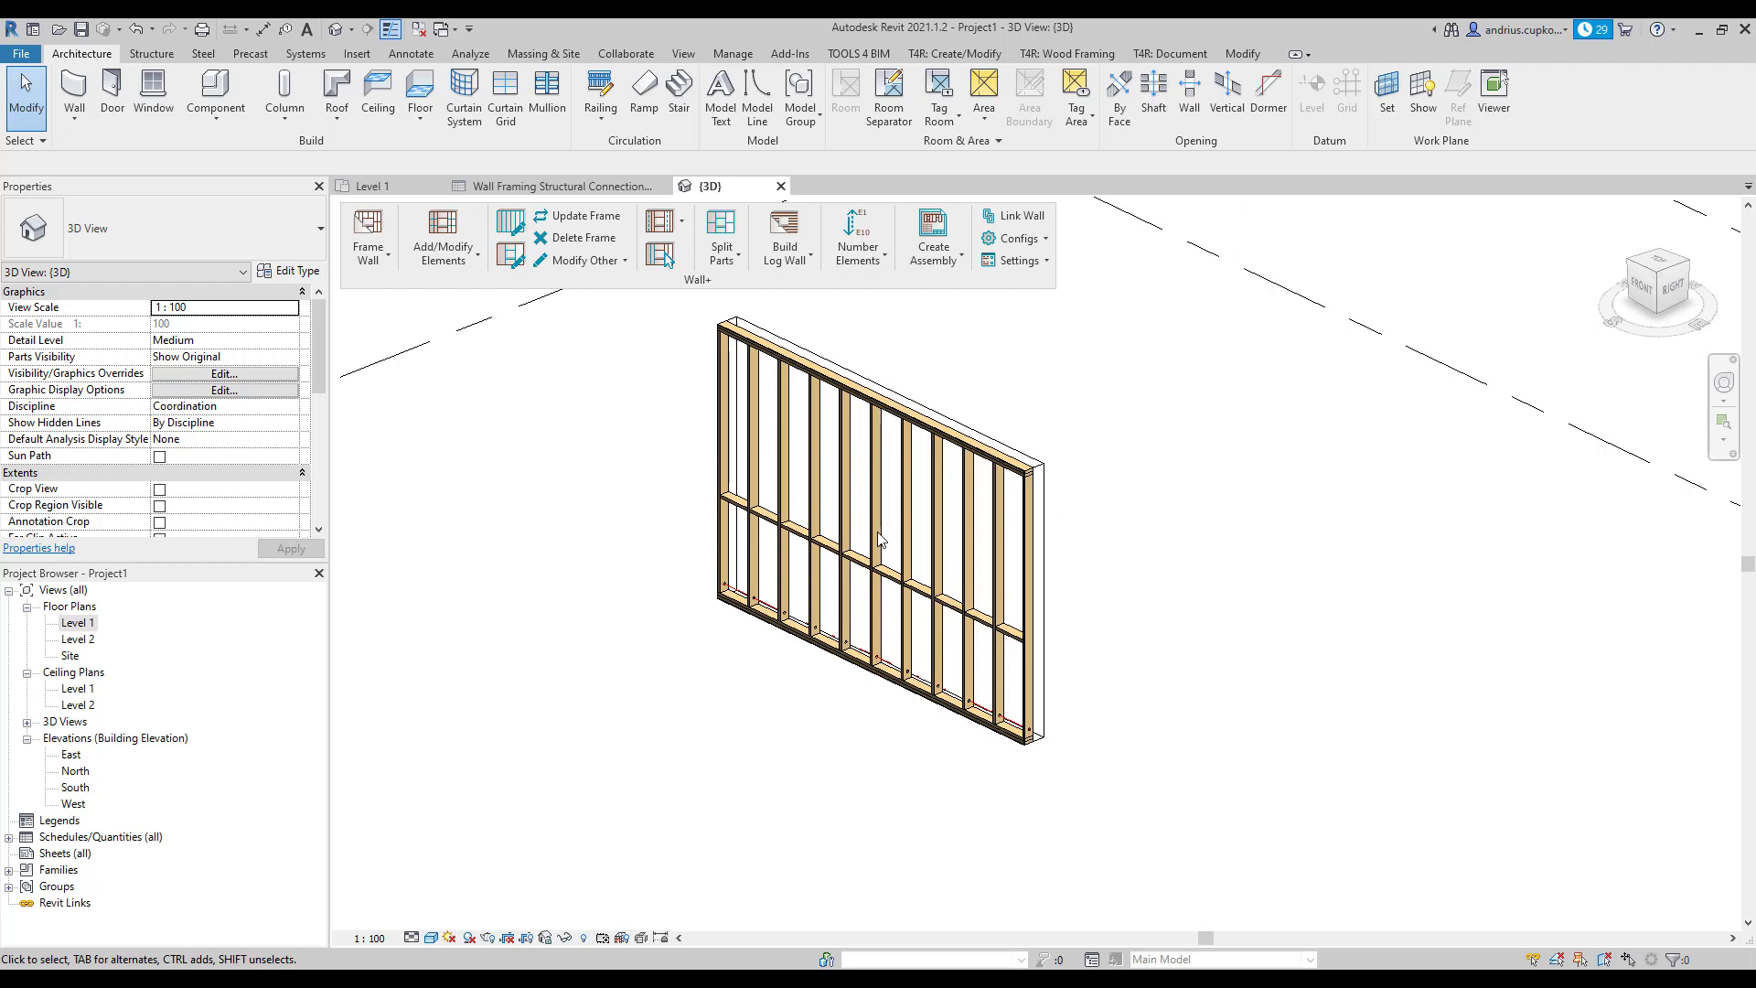
shift+middle_drag(1111, 590, 1097, 539)
scroll(1006, 547, up, 4)
click(1006, 553)
scroll(1221, 604, down, 3)
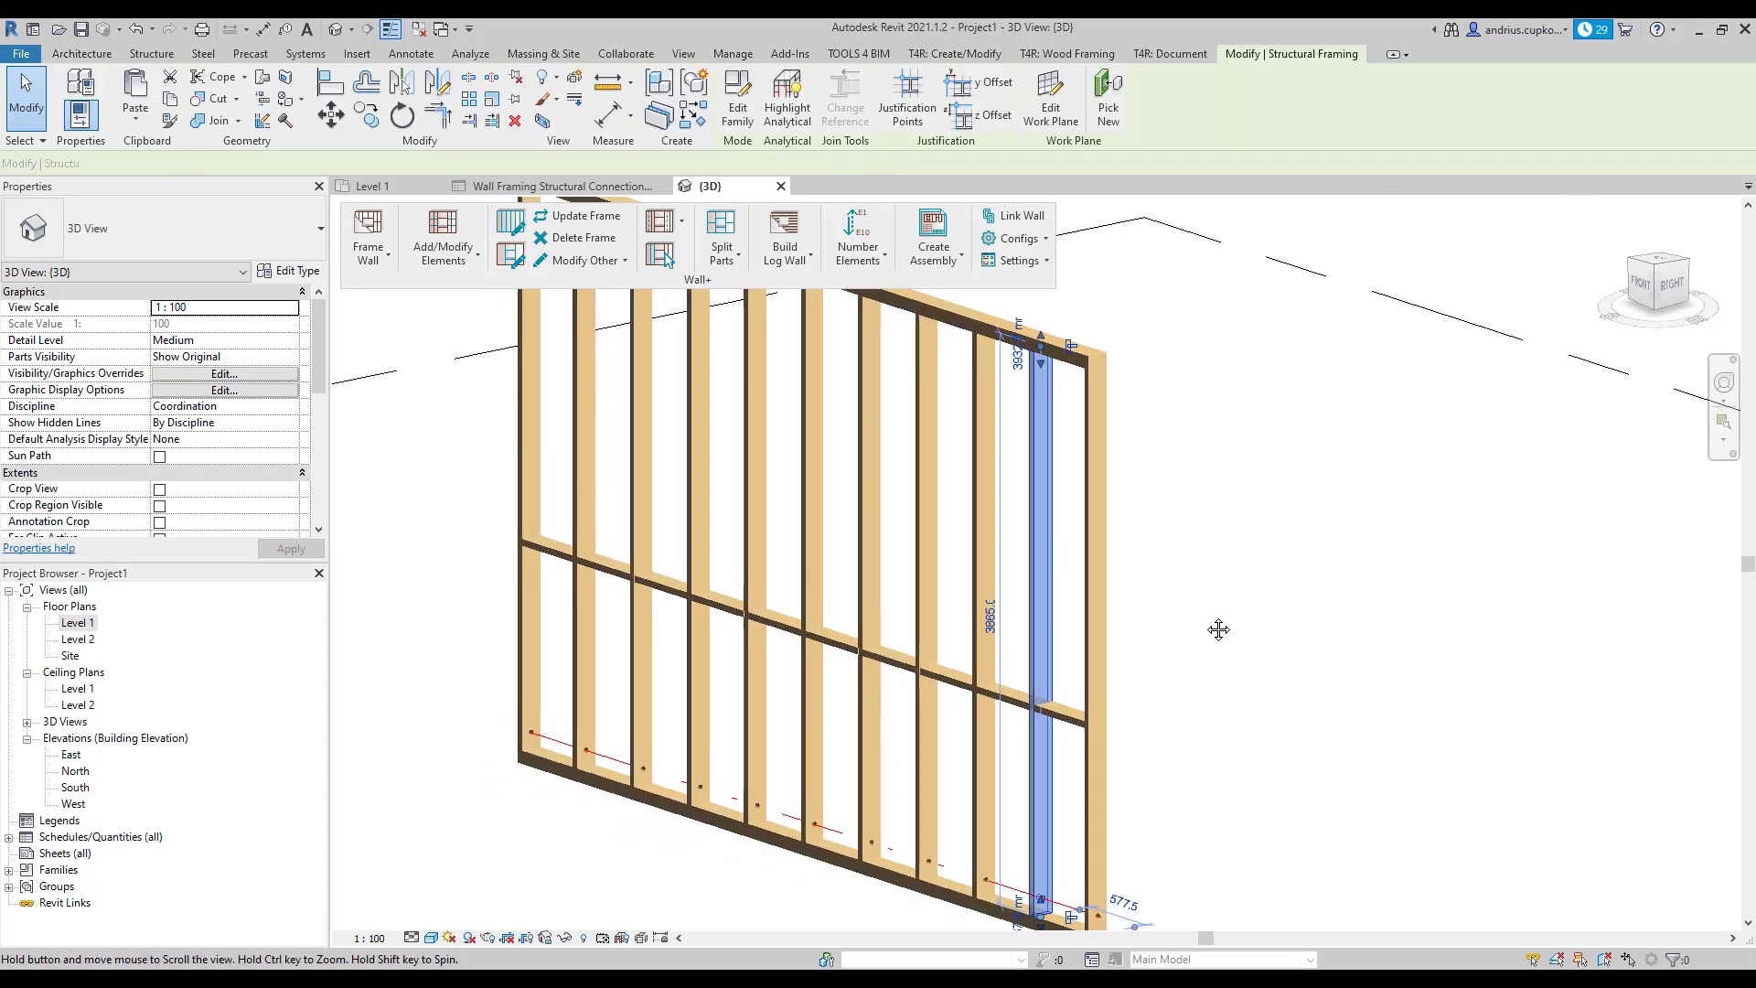
click(1101, 476)
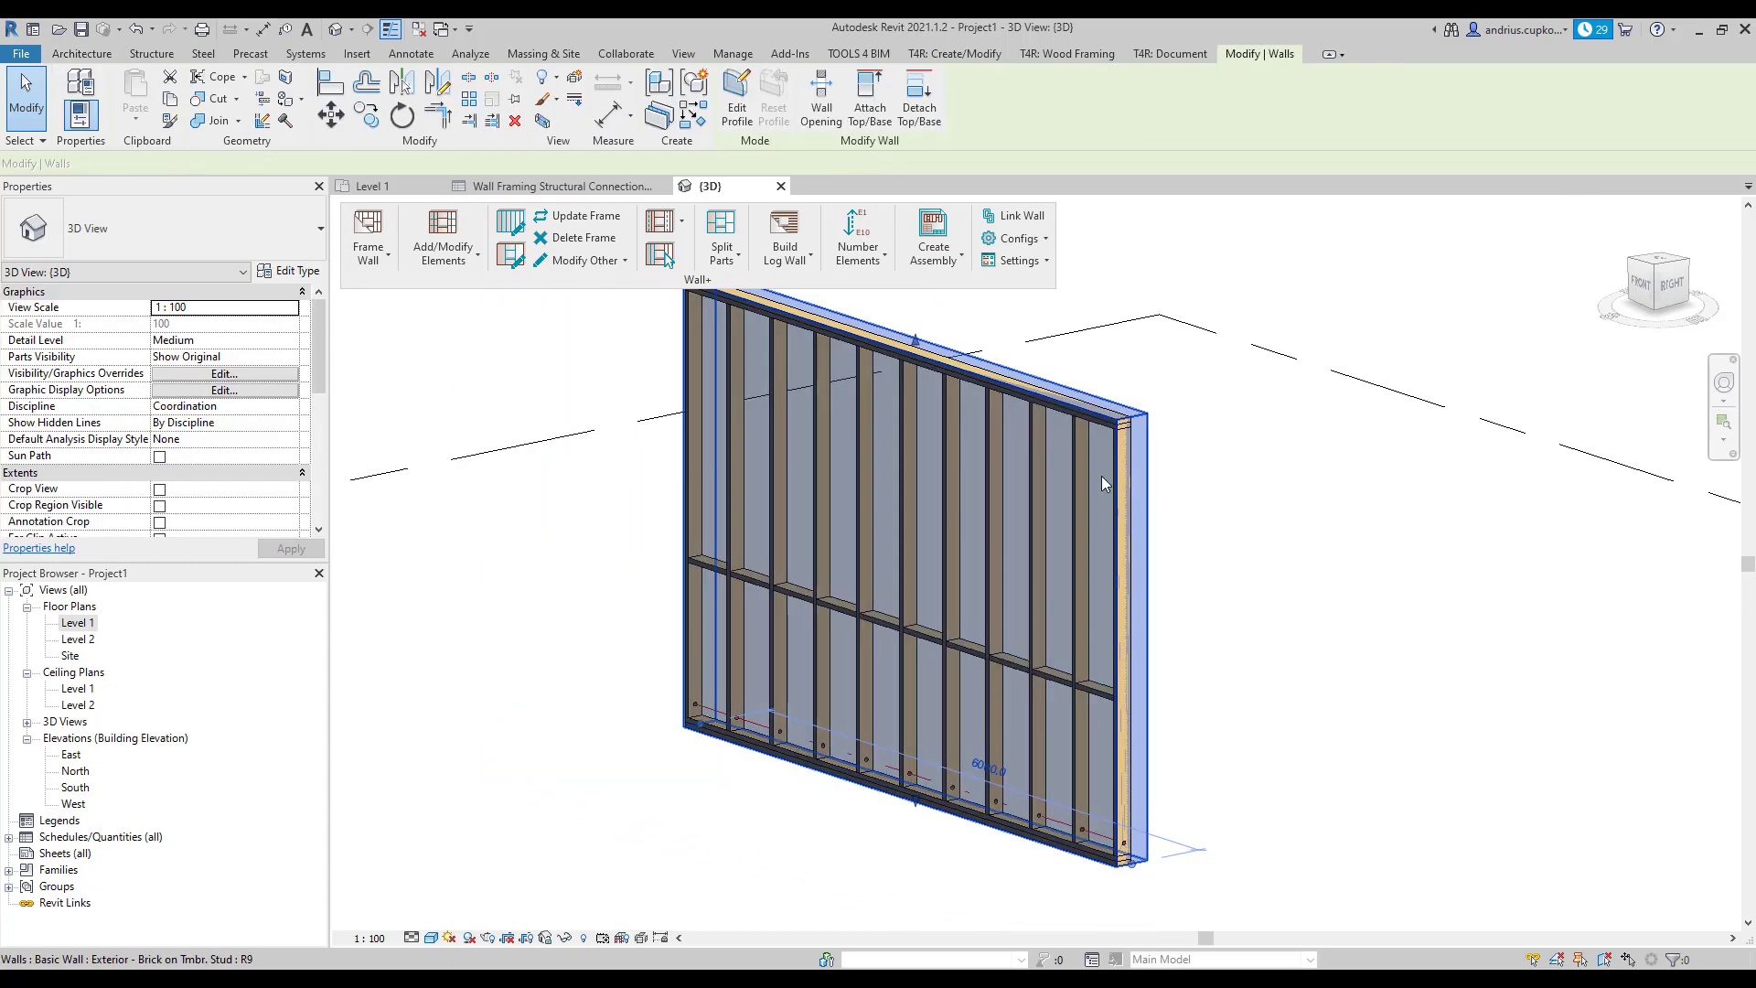
click(1228, 663)
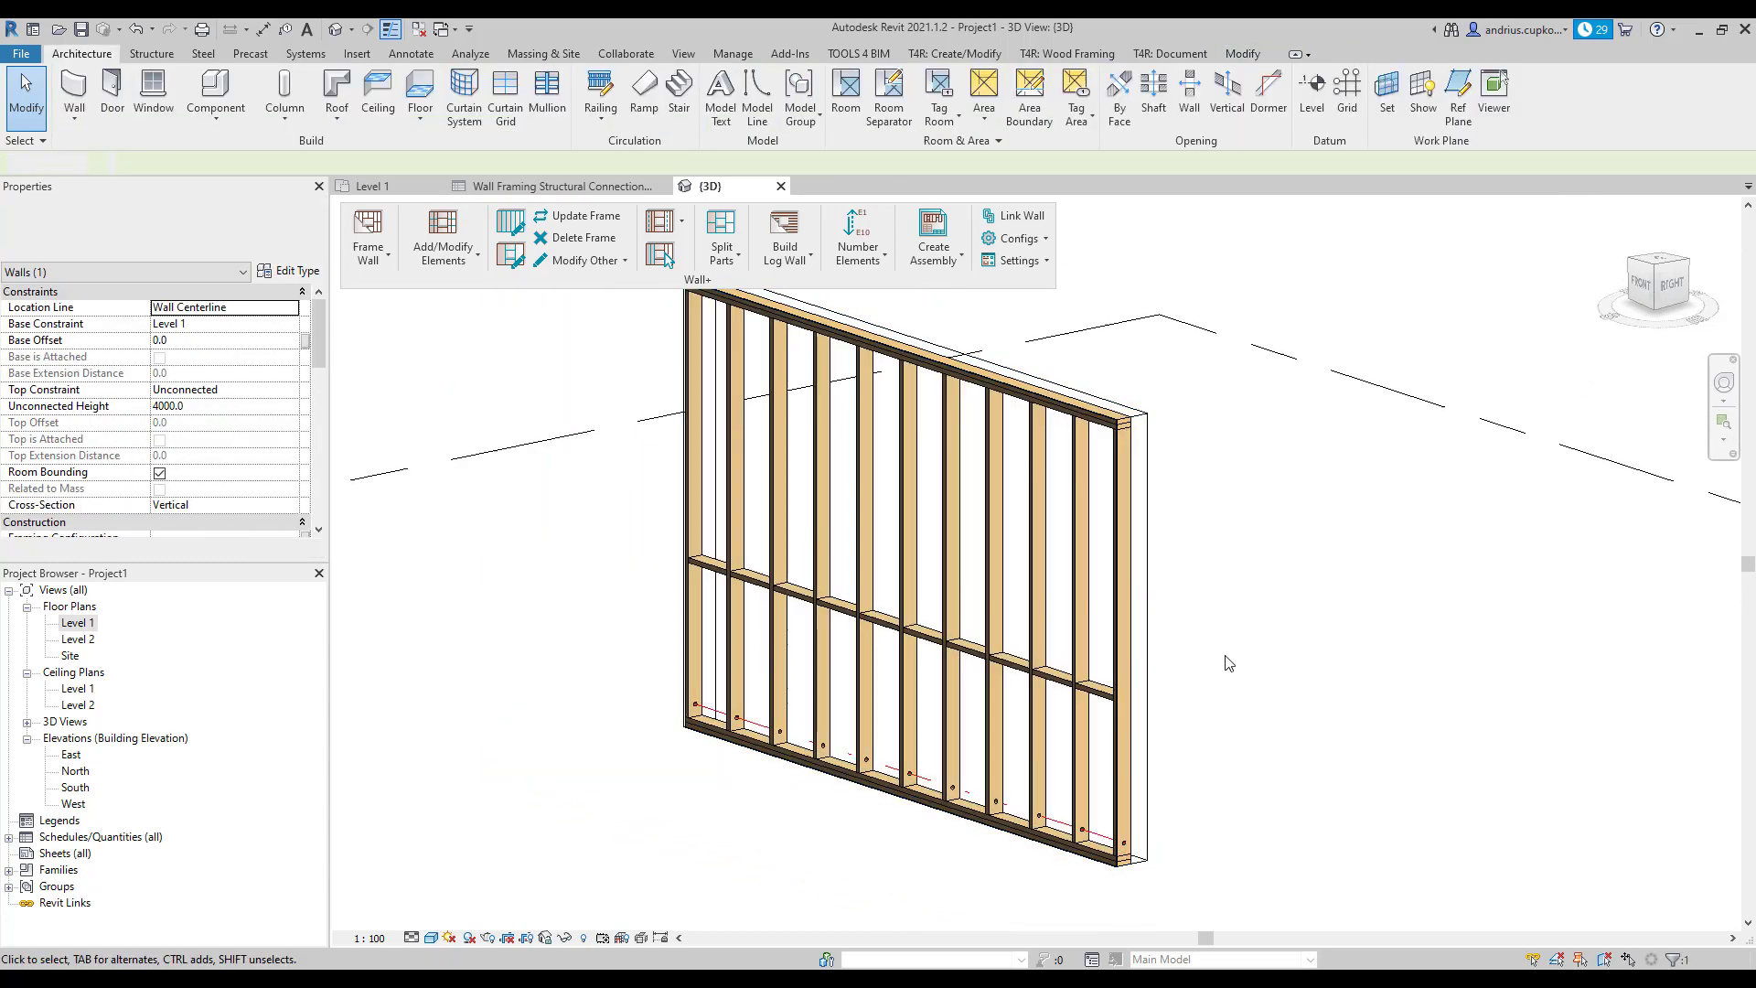
Open the Level 1 plan, select a stud, and set the view's Detail Level to Fine.
double_click(92, 629)
scroll(704, 549, up, 5)
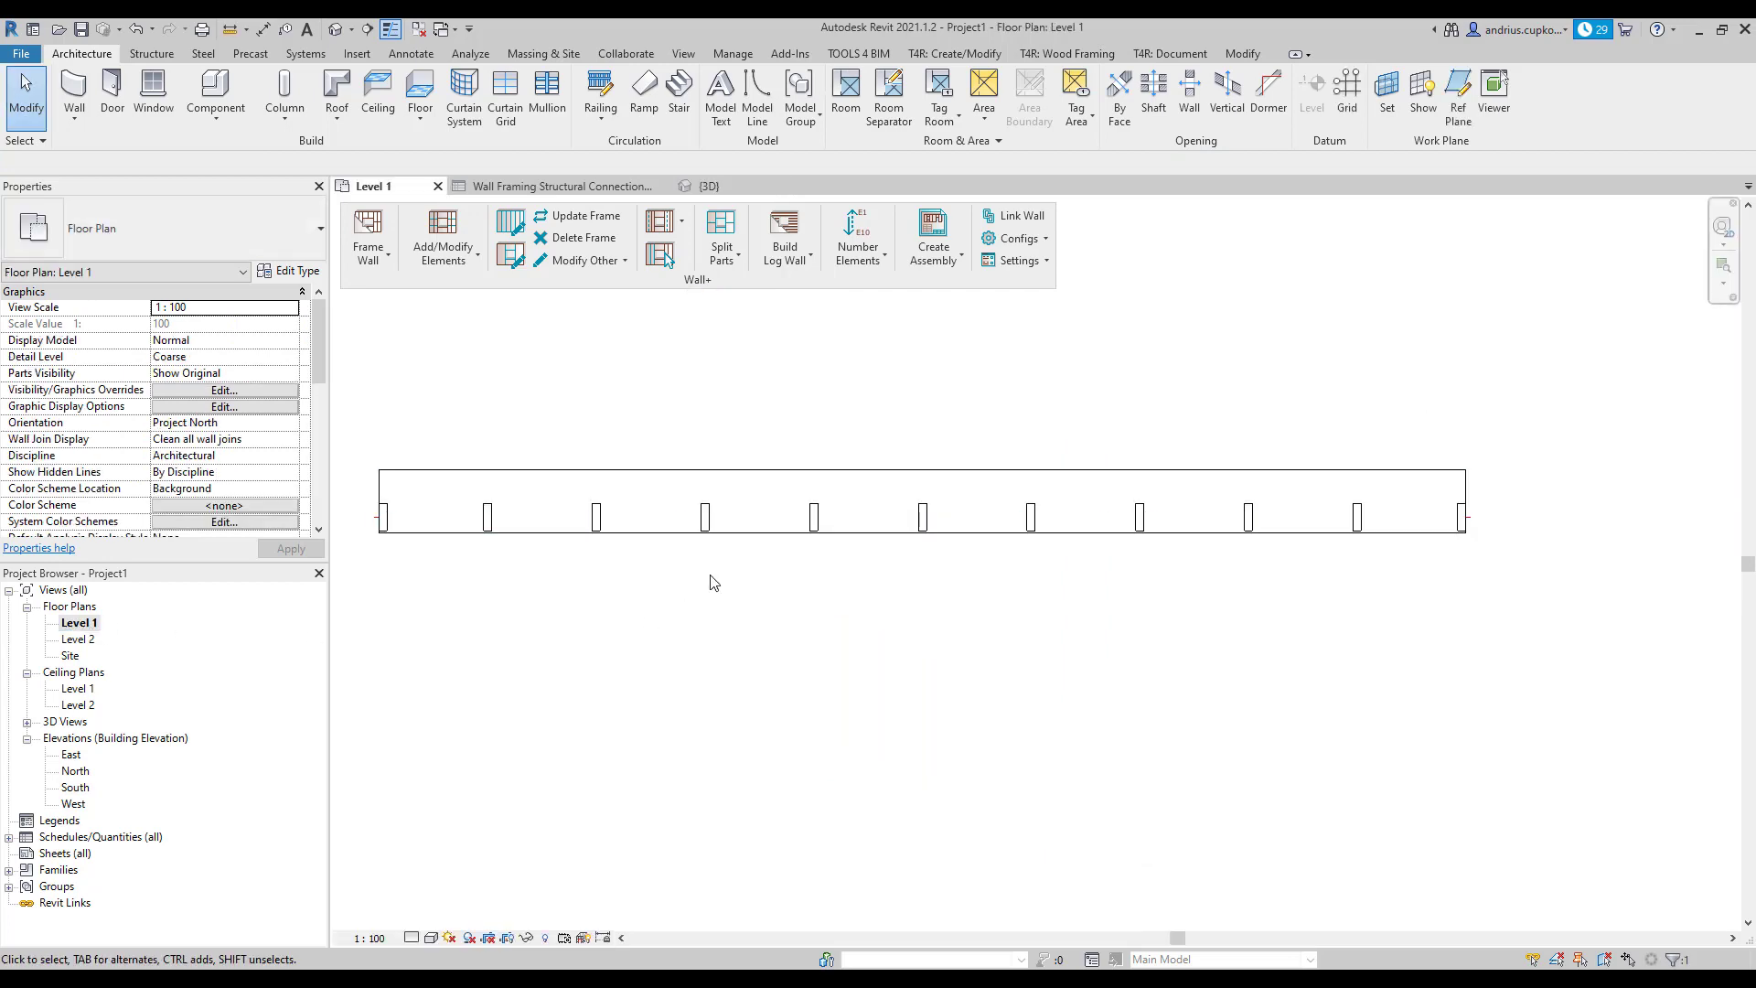
key(Tab)
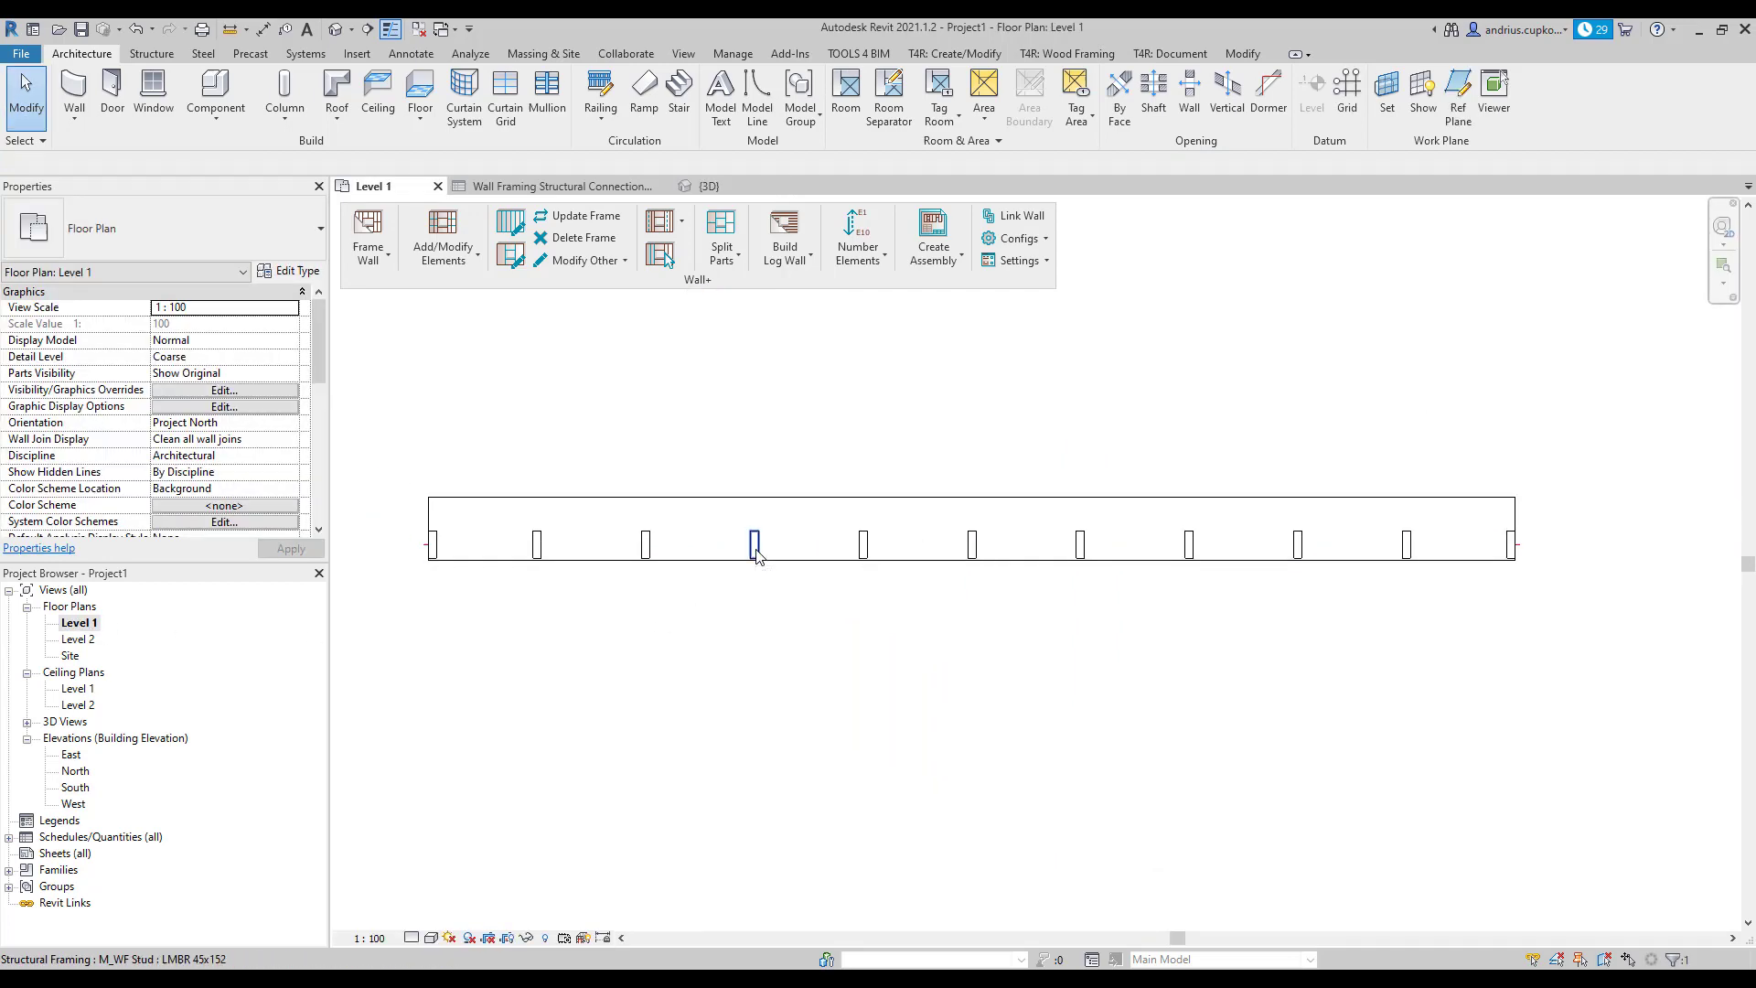
click(758, 556)
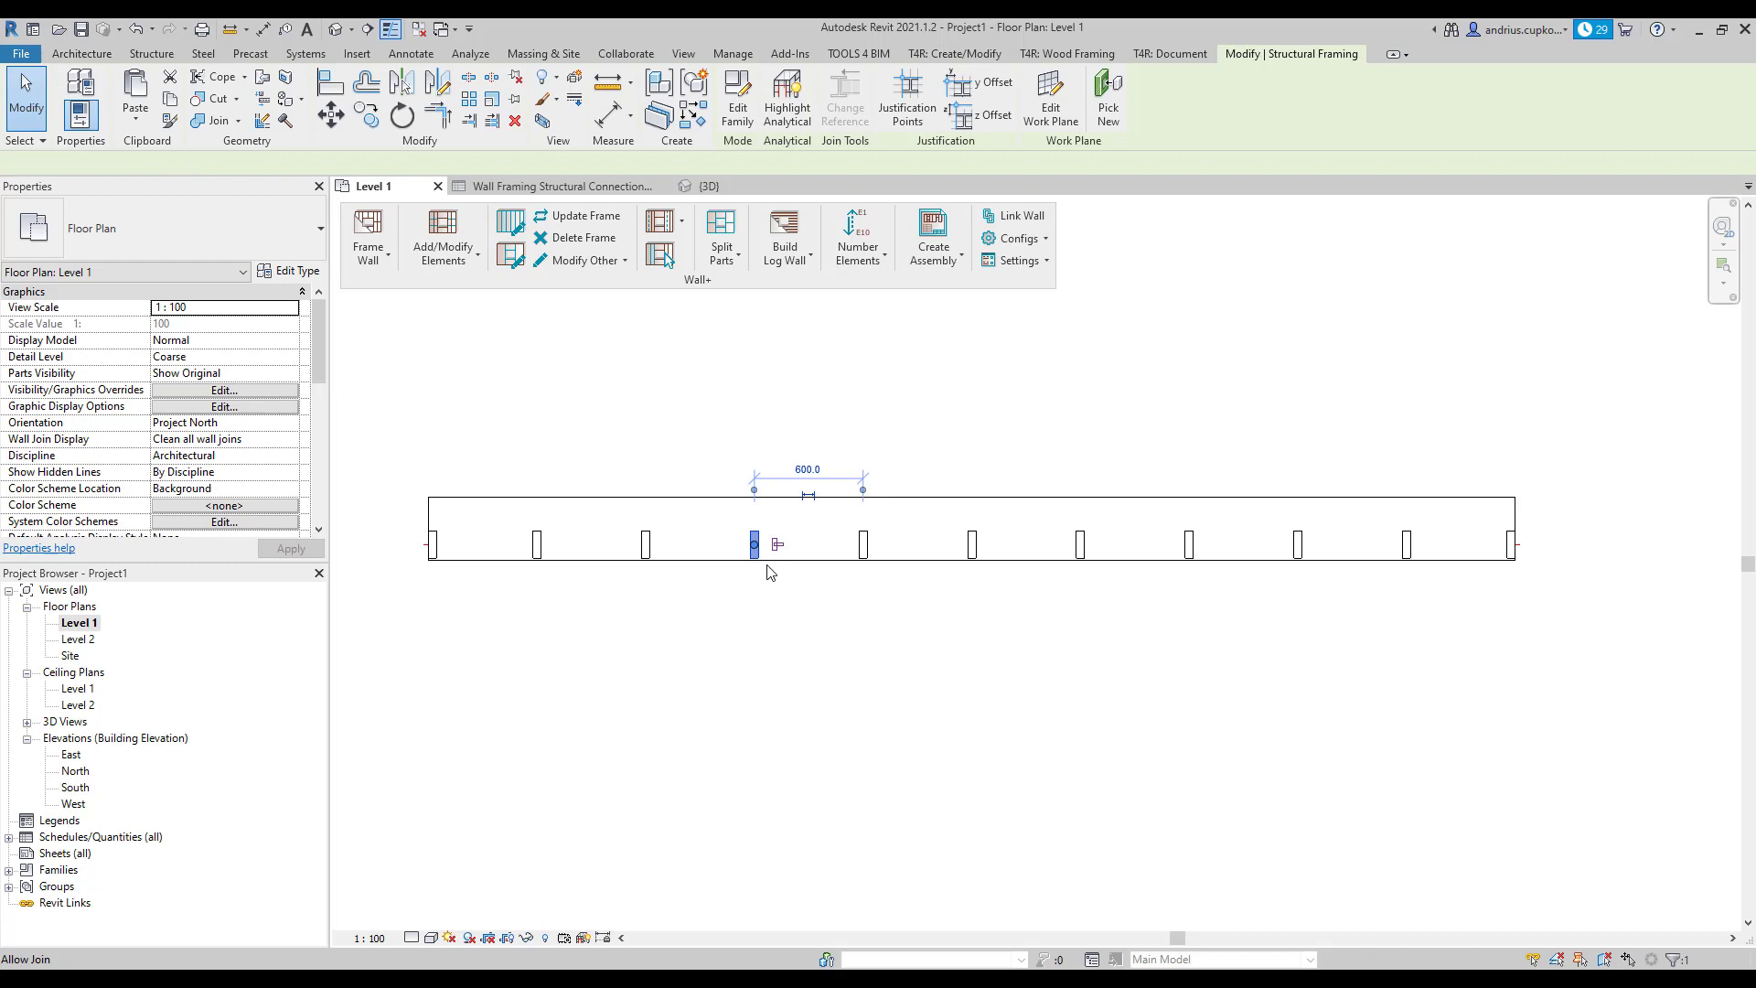
click(412, 937)
click(436, 917)
click(700, 655)
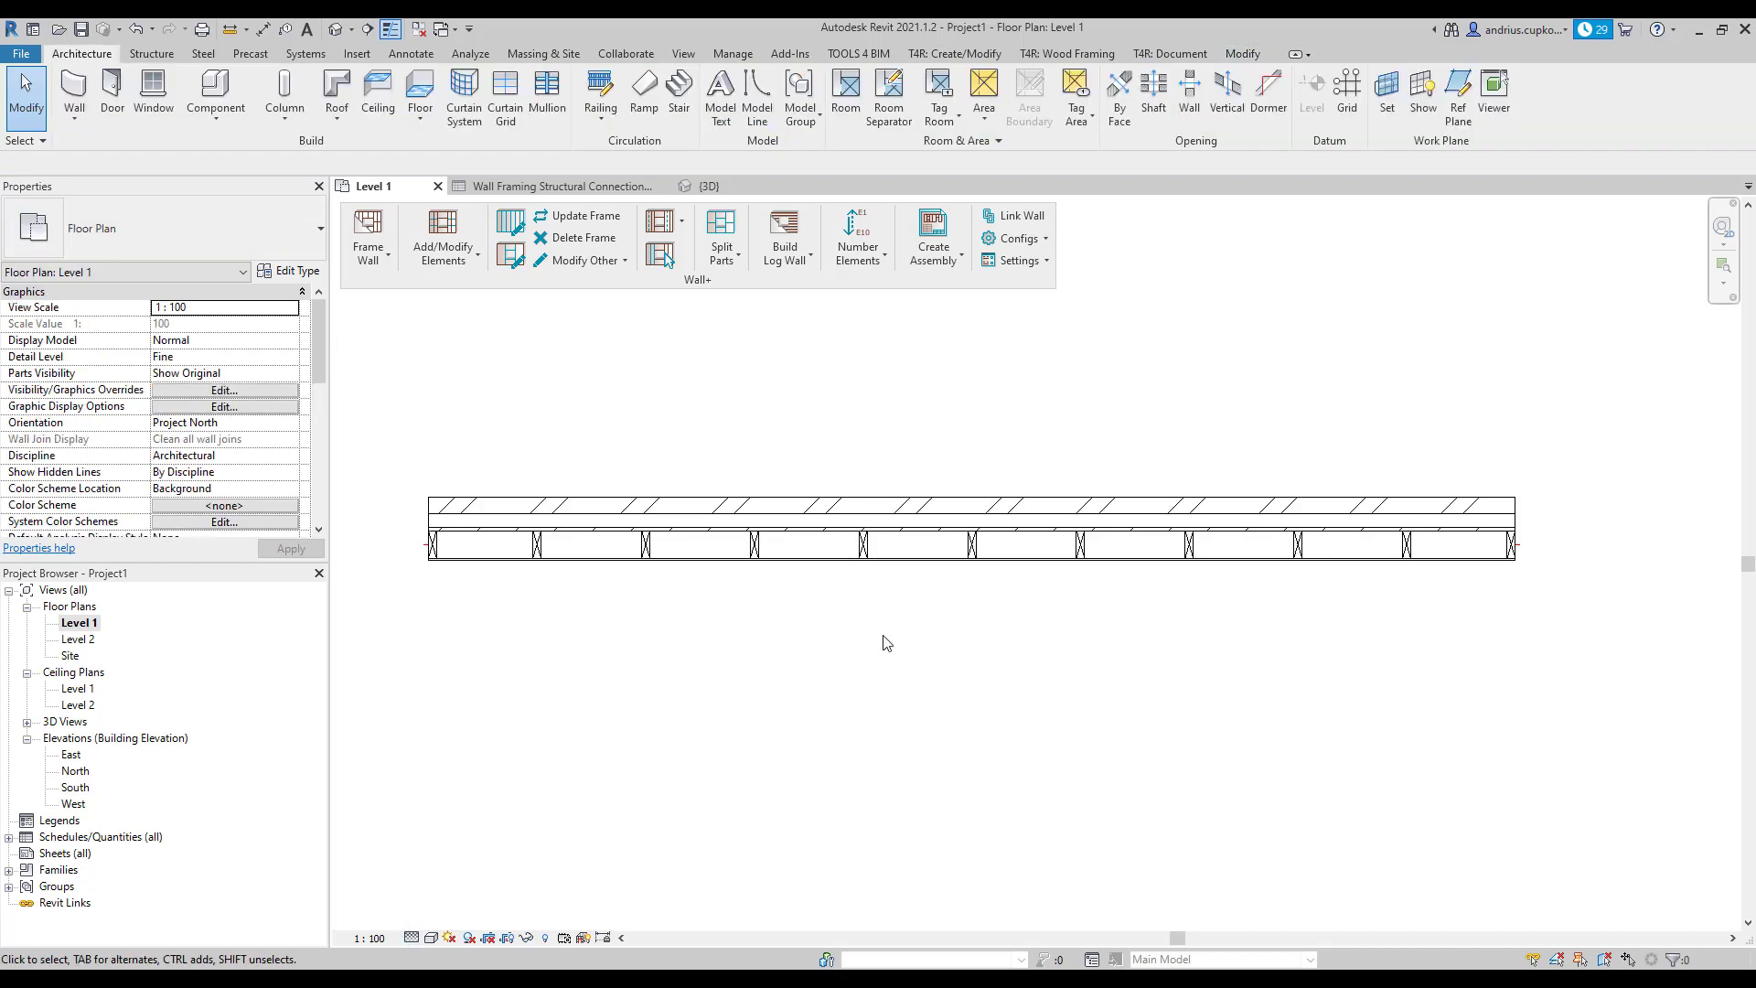